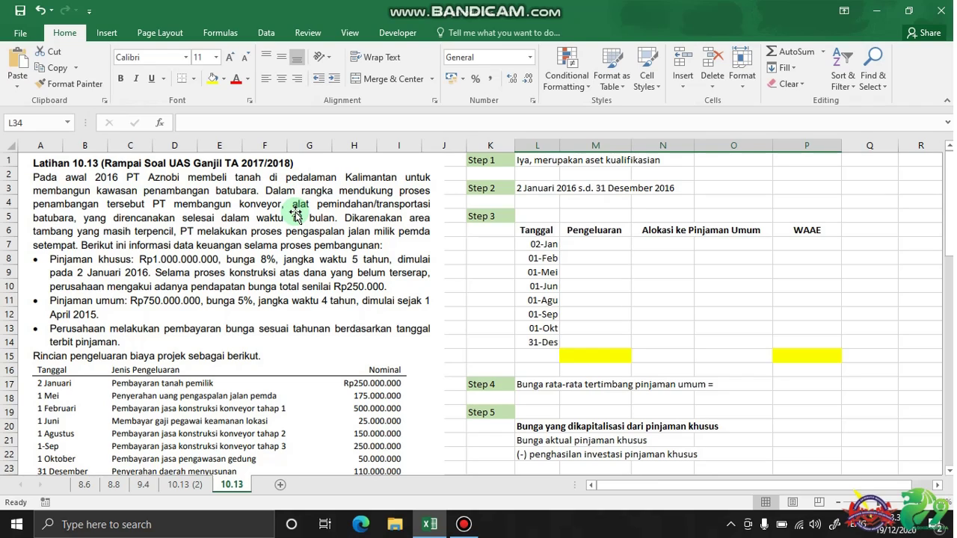
Scroll through the worksheet and clear the grey block in the journal area
{"action": "scroll", "coordinate": [295, 215], "scroll_direction": "down", "scroll_amount": 6}
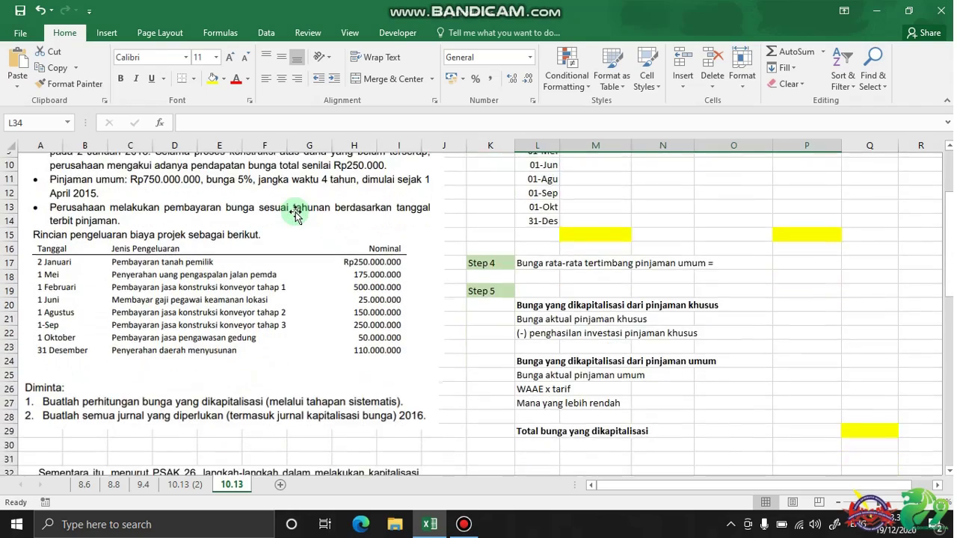
{"action": "scroll", "coordinate": [295, 214], "scroll_direction": "down", "scroll_amount": 3}
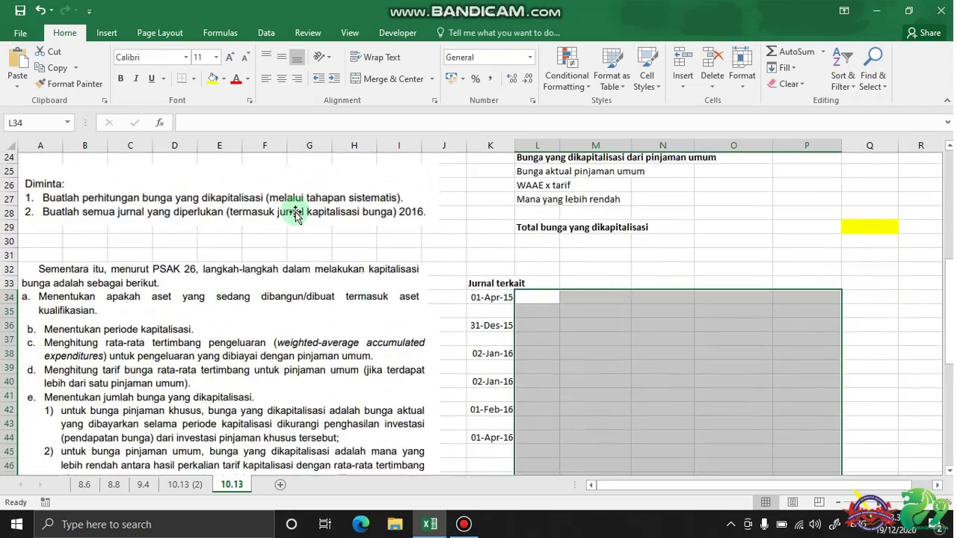
{"action": "left_click", "coordinate": [567, 257]}
{"action": "scroll", "coordinate": [249, 259], "scroll_direction": "down", "scroll_amount": 1}
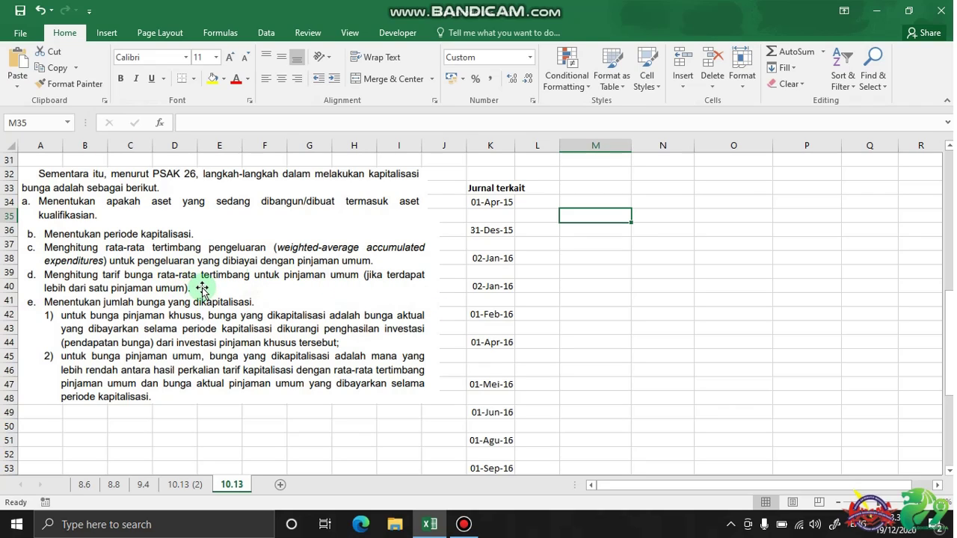
{"action": "scroll", "coordinate": [258, 296], "scroll_direction": "down", "scroll_amount": 1}
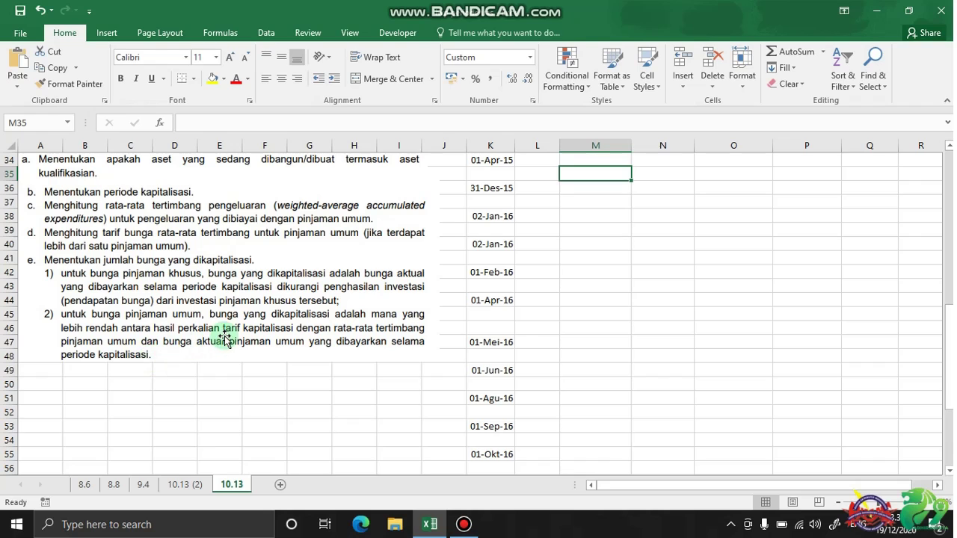
{"action": "scroll", "coordinate": [225, 338], "scroll_direction": "up", "scroll_amount": 5}
{"action": "scroll", "coordinate": [226, 338], "scroll_direction": "up", "scroll_amount": 6}
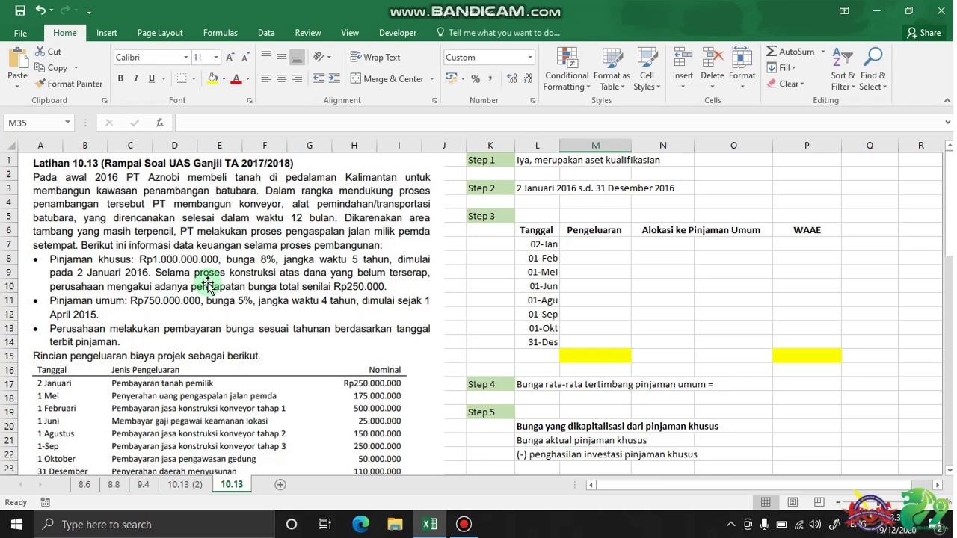
{"action": "scroll", "coordinate": [205, 284], "scroll_direction": "down", "scroll_amount": 1}
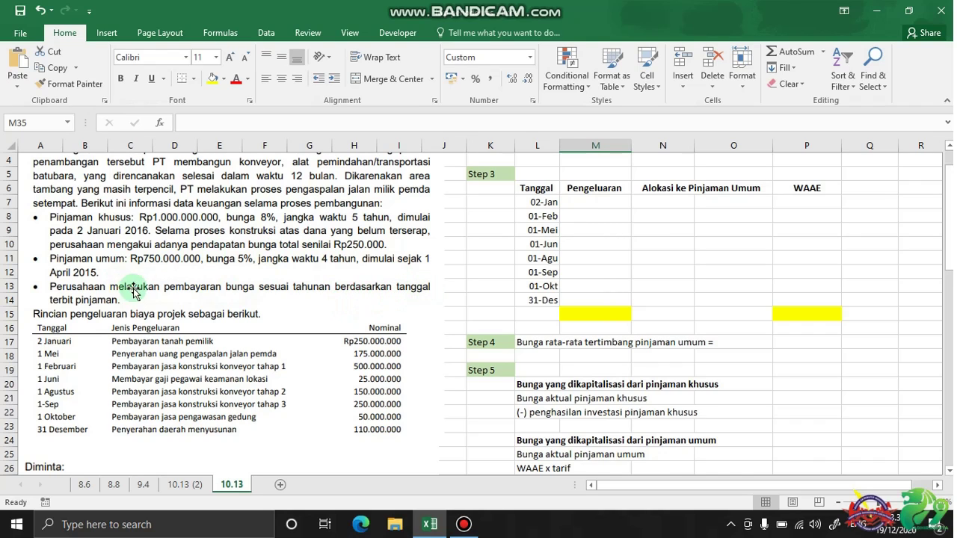
{"action": "scroll", "coordinate": [104, 288], "scroll_direction": "down", "scroll_amount": 1}
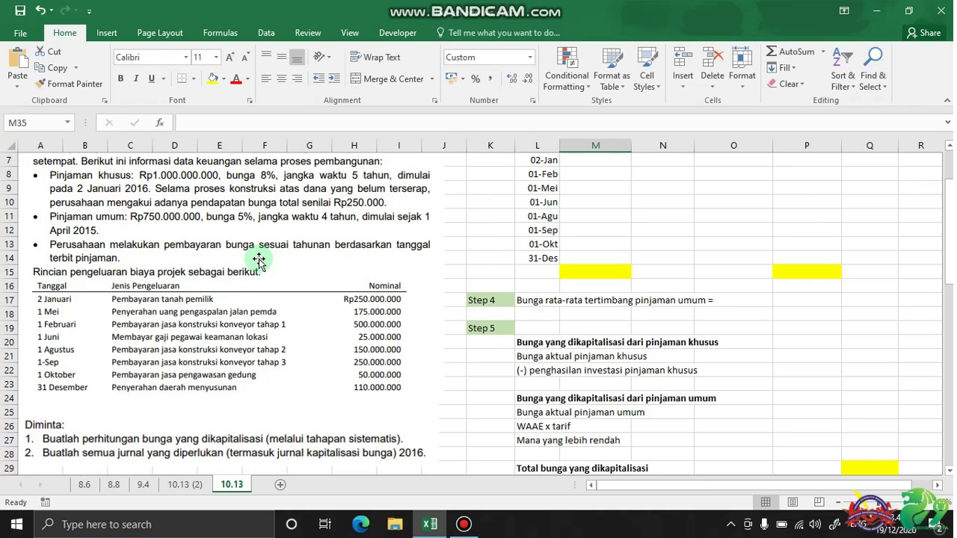
{"action": "scroll", "coordinate": [405, 308], "scroll_direction": "up", "scroll_amount": 2}
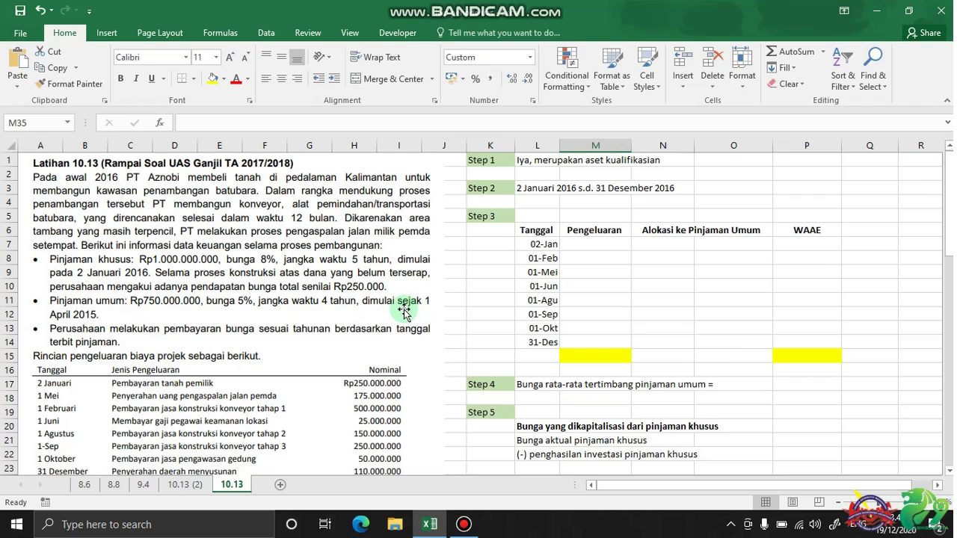
{"action": "scroll", "coordinate": [320, 306], "scroll_direction": "down", "scroll_amount": 8}
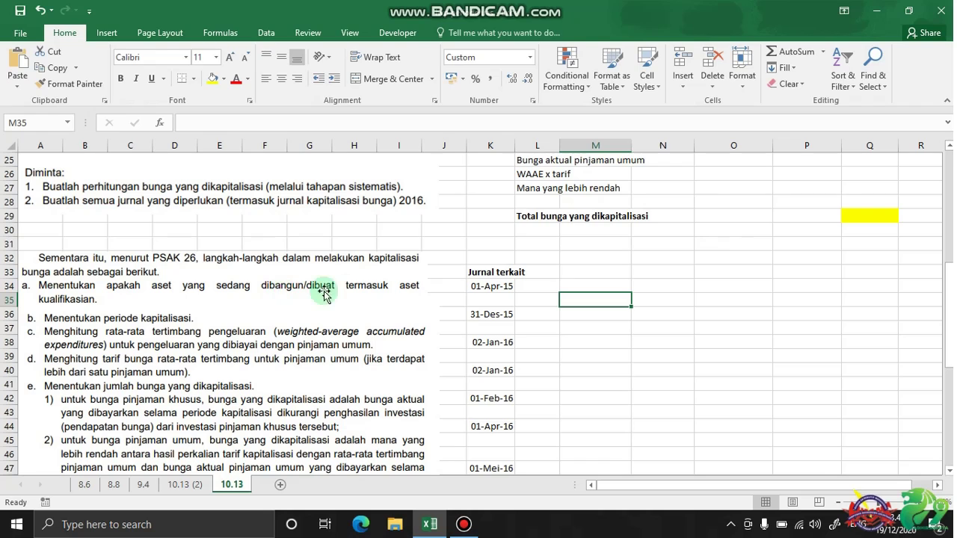
{"action": "scroll", "coordinate": [380, 278], "scroll_direction": "up", "scroll_amount": 5}
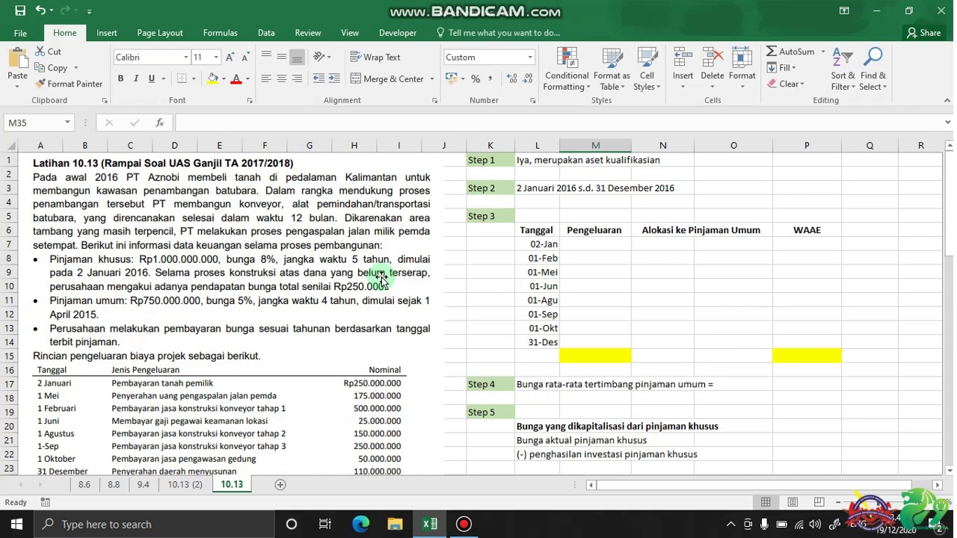
Review the Step 1 answer and the Step 2 capitalization period
{"action": "left_click", "coordinate": [531, 160]}
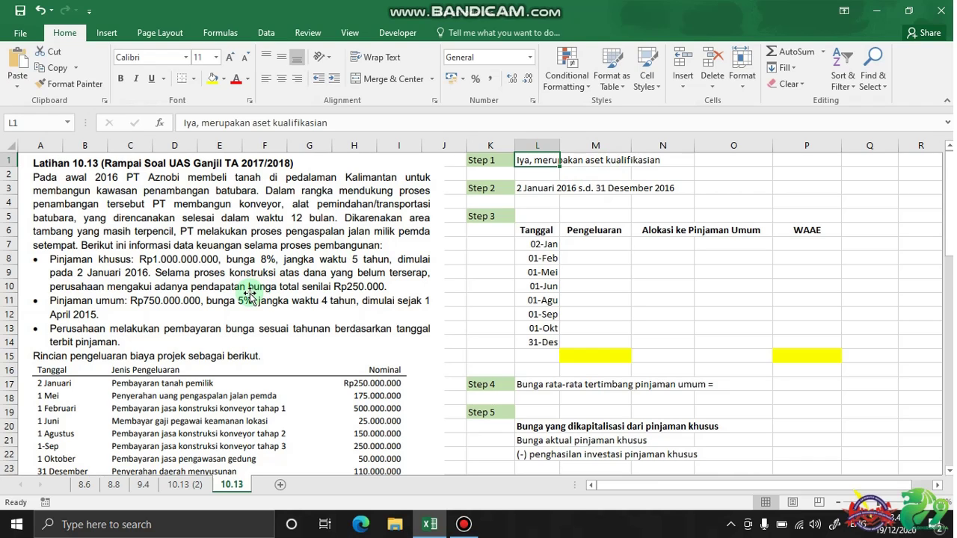
{"action": "scroll", "coordinate": [251, 297], "scroll_direction": "down", "scroll_amount": 5}
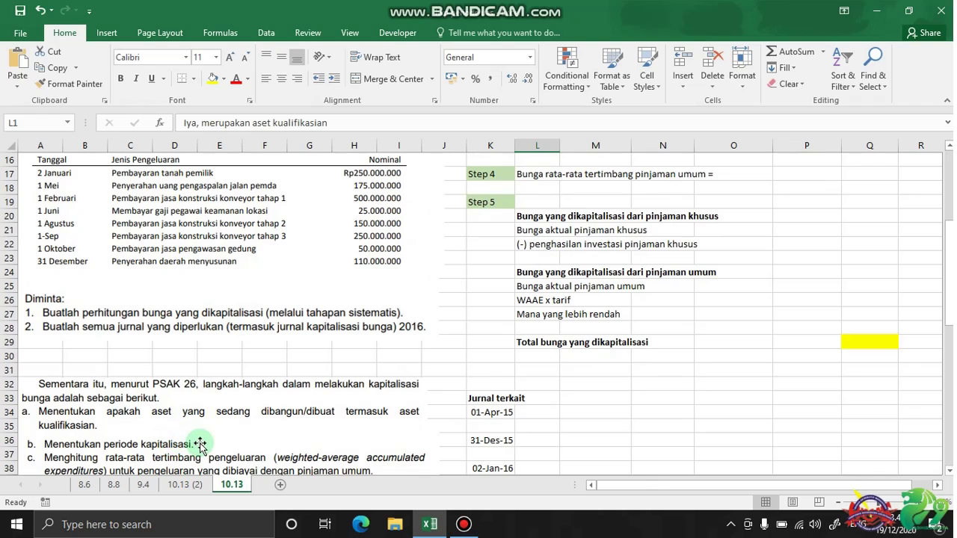
{"action": "scroll", "coordinate": [363, 338], "scroll_direction": "up", "scroll_amount": 5}
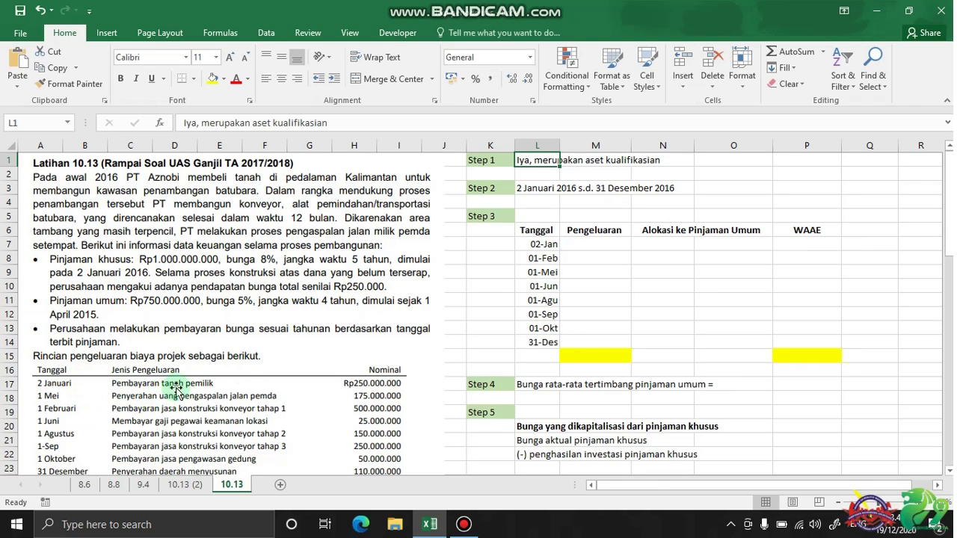
{"action": "left_click", "coordinate": [542, 190]}
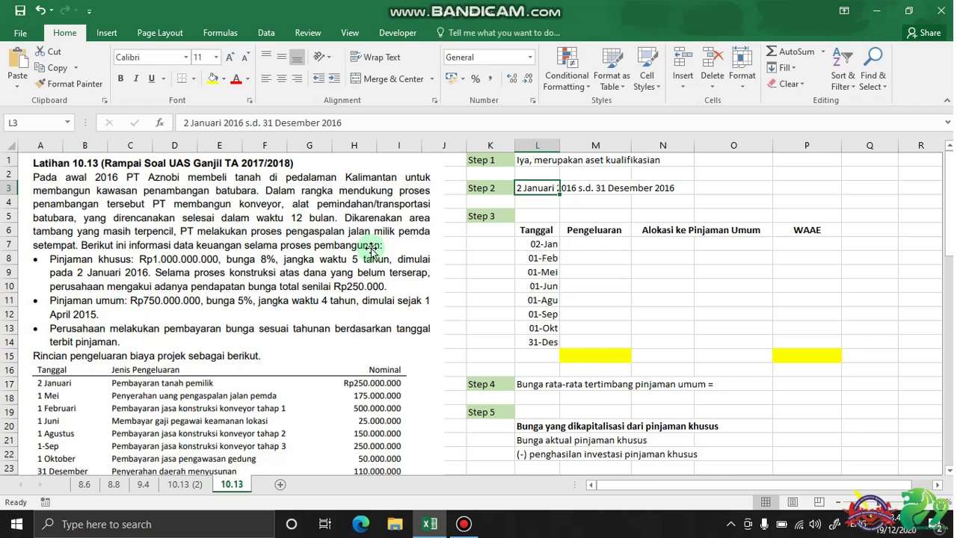
{"action": "left_click", "coordinate": [541, 203]}
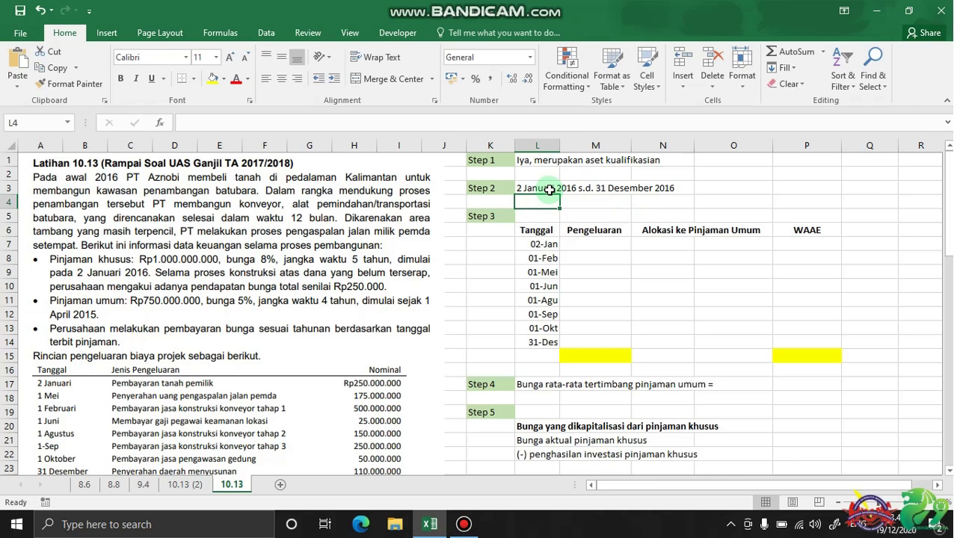
{"action": "scroll", "coordinate": [265, 317], "scroll_direction": "down", "scroll_amount": 5}
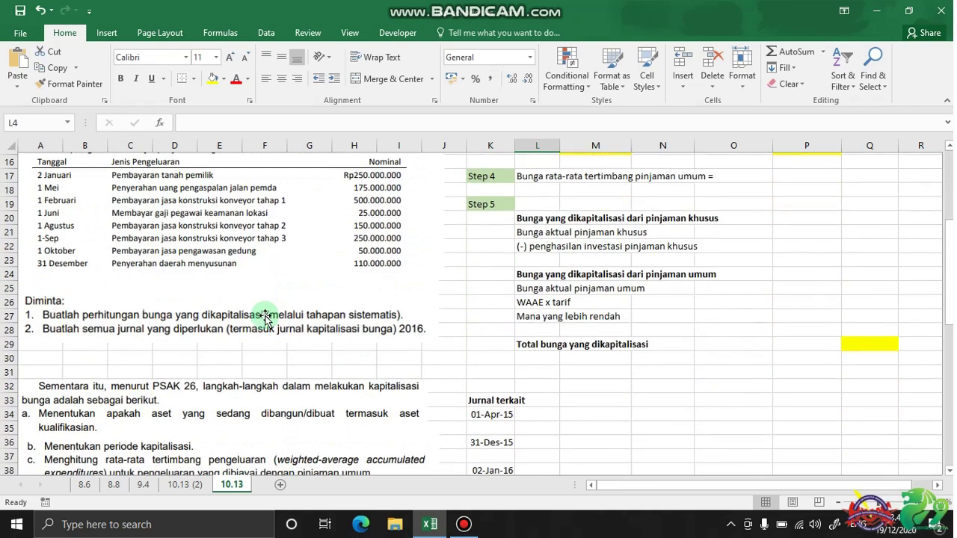
{"action": "scroll", "coordinate": [265, 318], "scroll_direction": "down", "scroll_amount": 2}
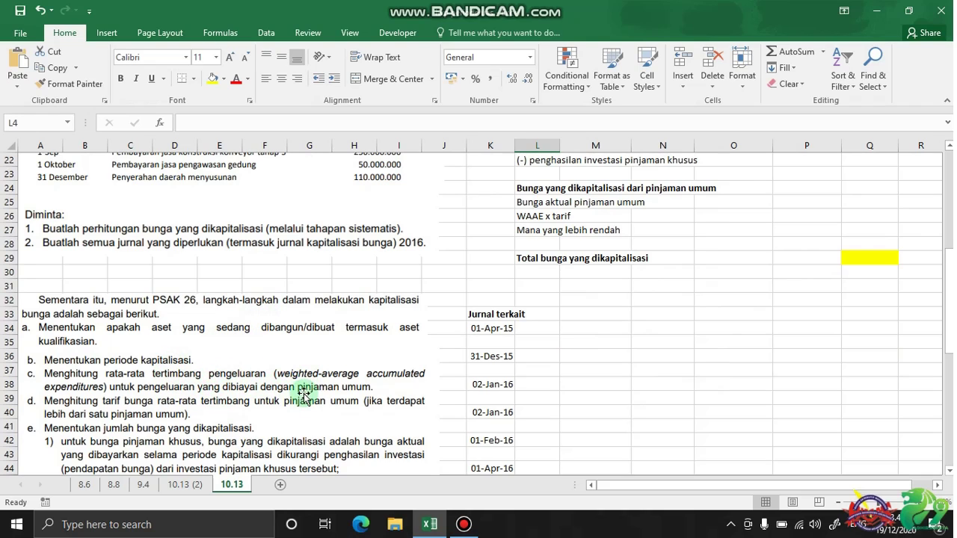
{"action": "scroll", "coordinate": [489, 318], "scroll_direction": "up", "scroll_amount": 7}
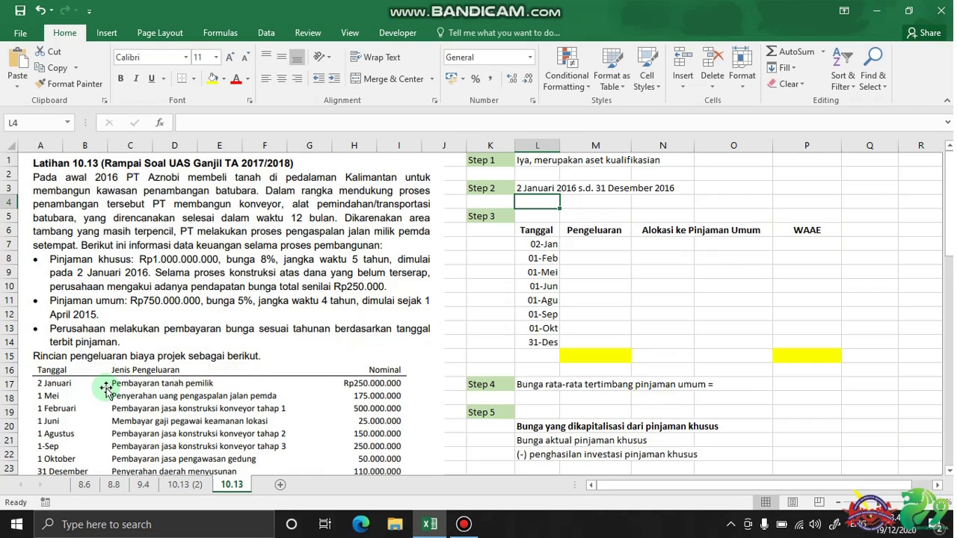
Enter 250.000.000, 500.000.000 and 175.000.000 as the 02-Jan, 01-Feb and 01-Mei expenditures in M7:M9
{"action": "left_click", "coordinate": [599, 242]}
{"action": "type", "text": "2"}
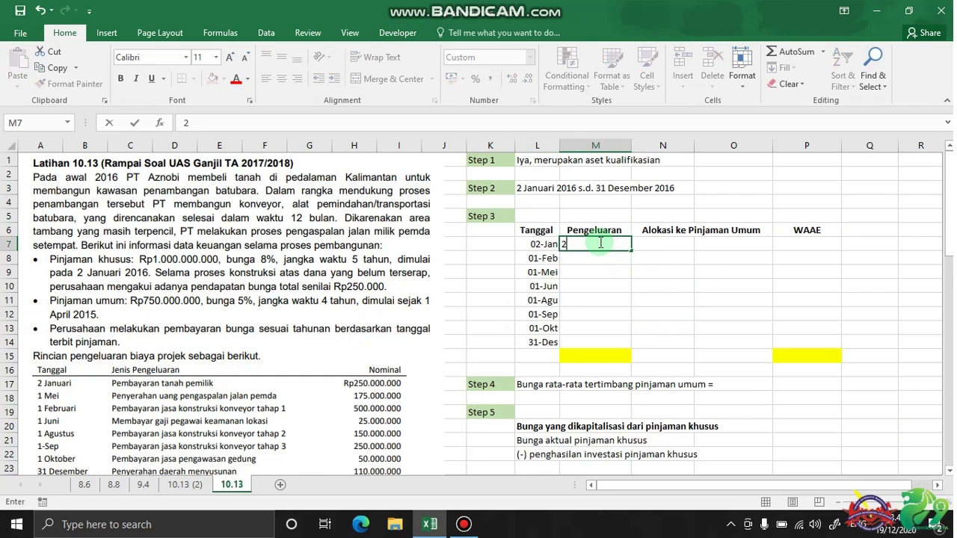
{"action": "type", "text": "50000000"}
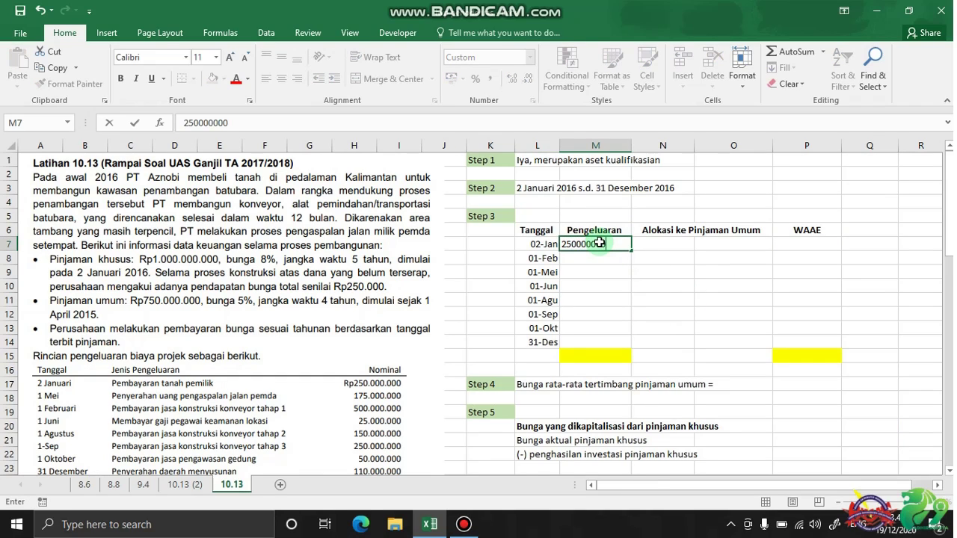
{"action": "key", "text": "Return"}
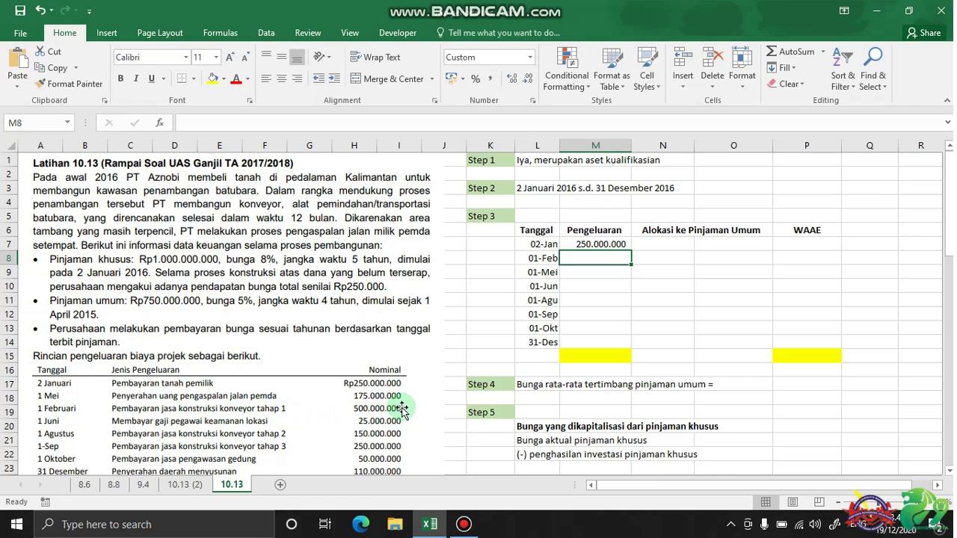
{"action": "type", "text": "500000000"}
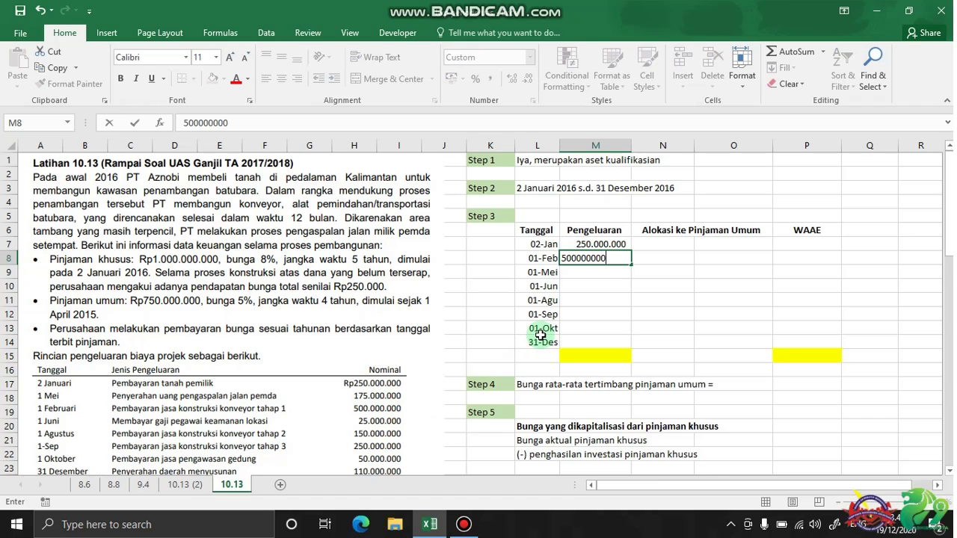
{"action": "key", "text": "Return"}
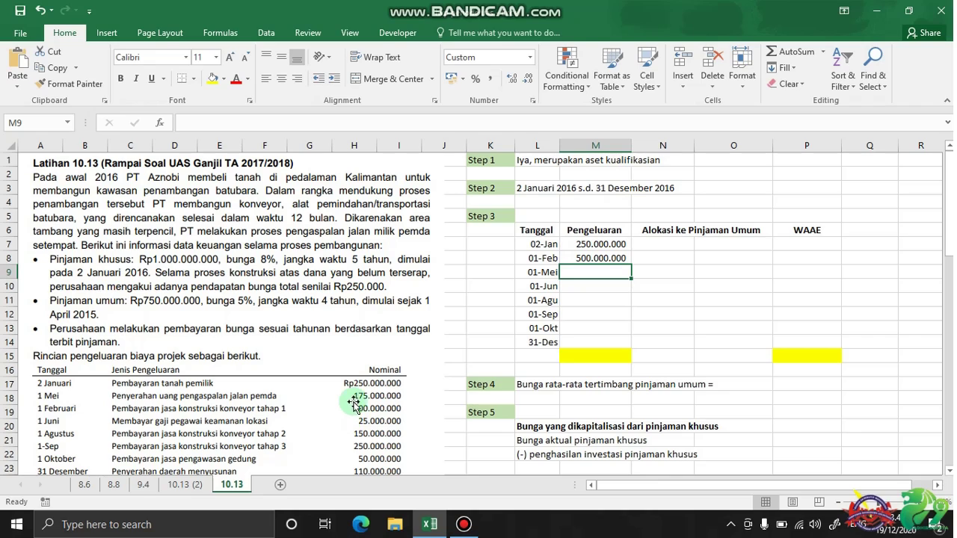
{"action": "type", "text": "17"}
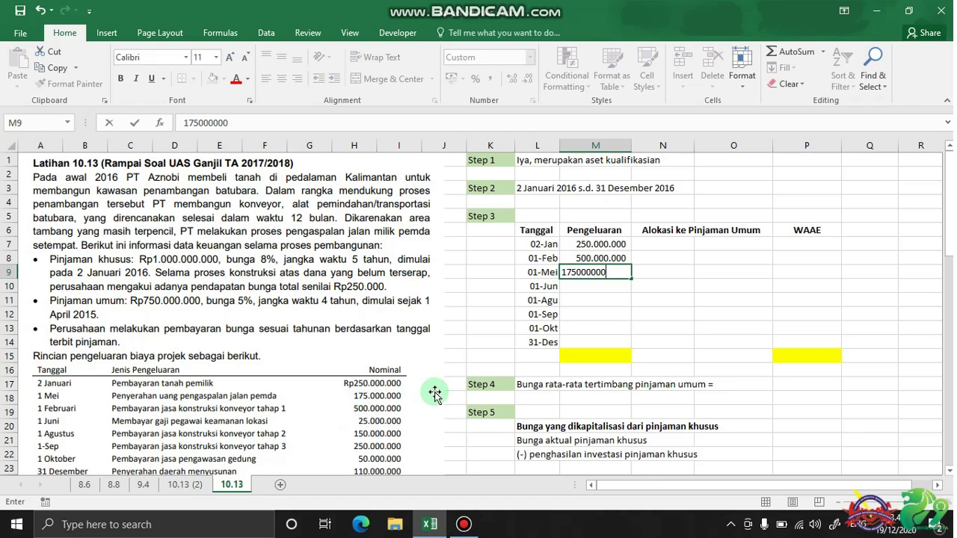
{"action": "type", "text": "5.000.000"}
{"action": "key", "text": "Return"}
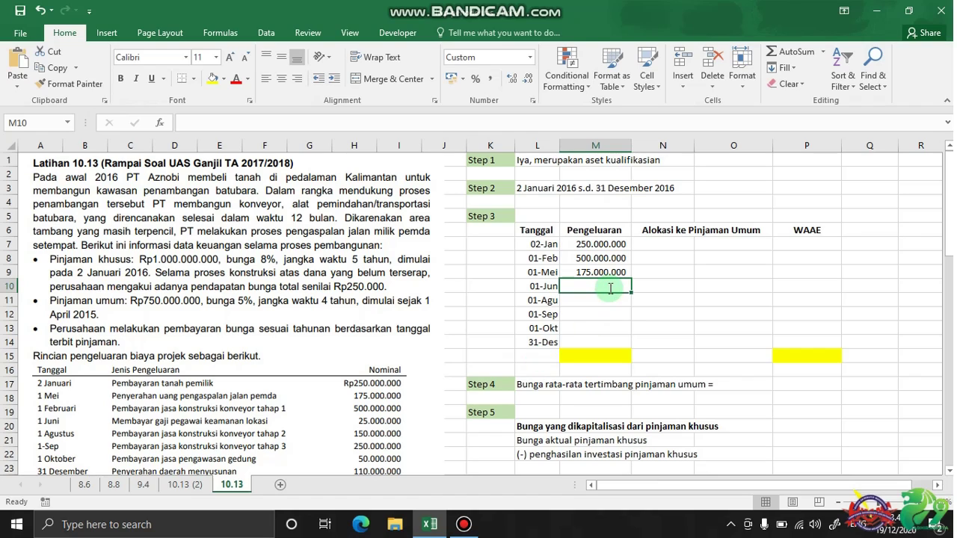
Enter 25.000.000 as the 01-Jun expenditure, re-entering it after a mistaken value
{"action": "type", "text": "25000000"}
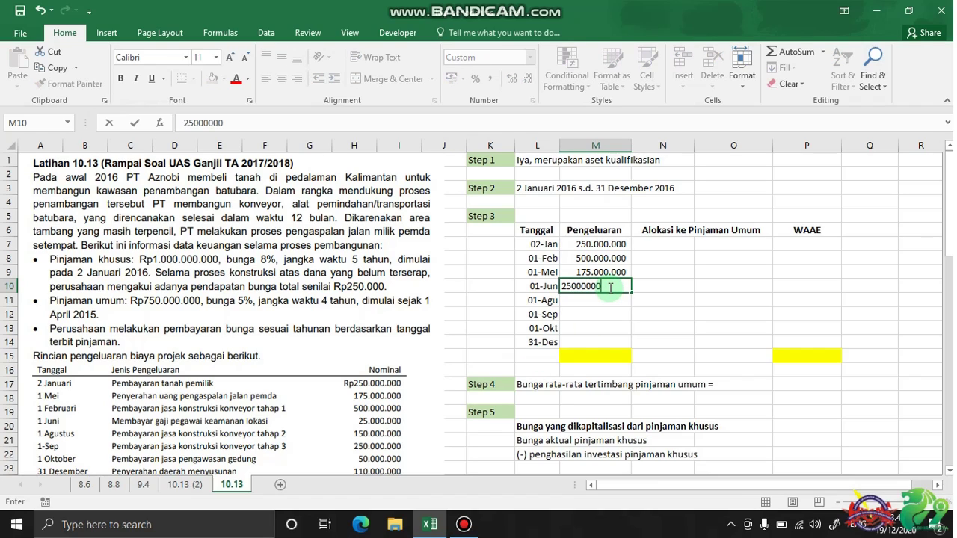
{"action": "key", "text": "Return"}
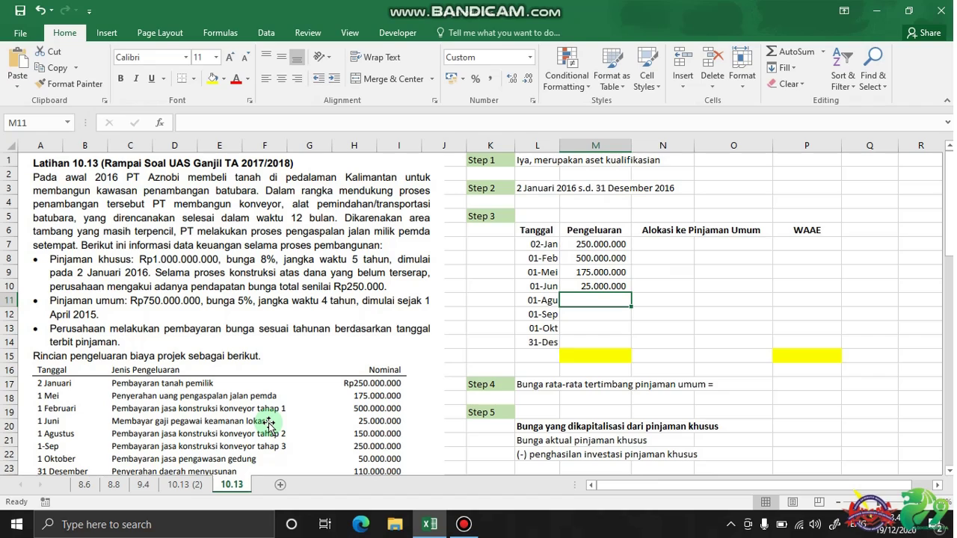
{"action": "left_click", "coordinate": [597, 287]}
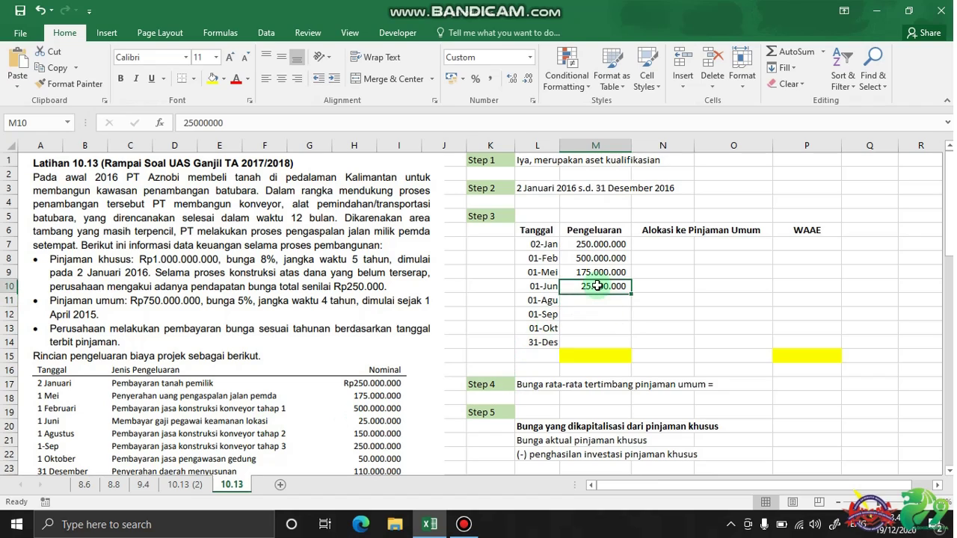
{"action": "key", "text": "BackSpace"}
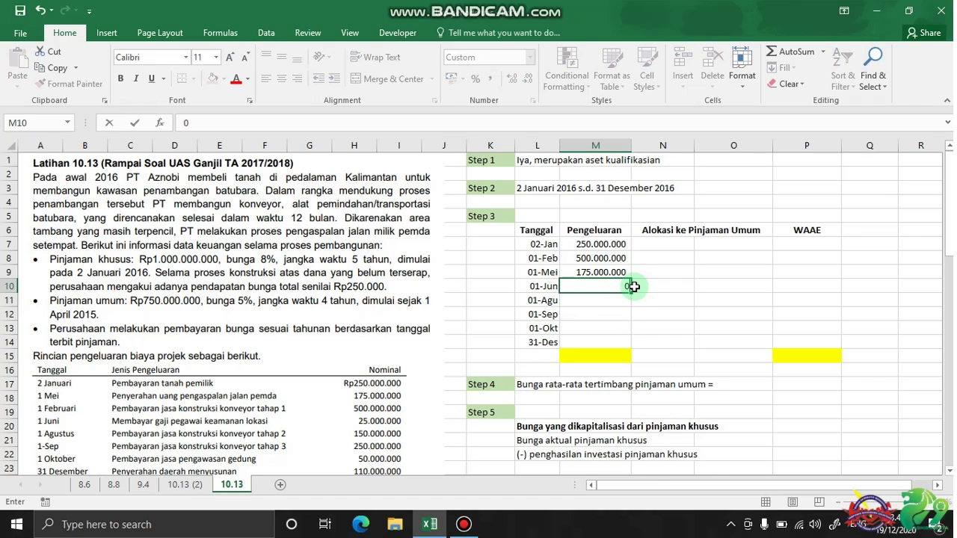
{"action": "type", "text": "0"}
{"action": "left_click", "coordinate": [633, 286]}
{"action": "left_click", "coordinate": [605, 284]}
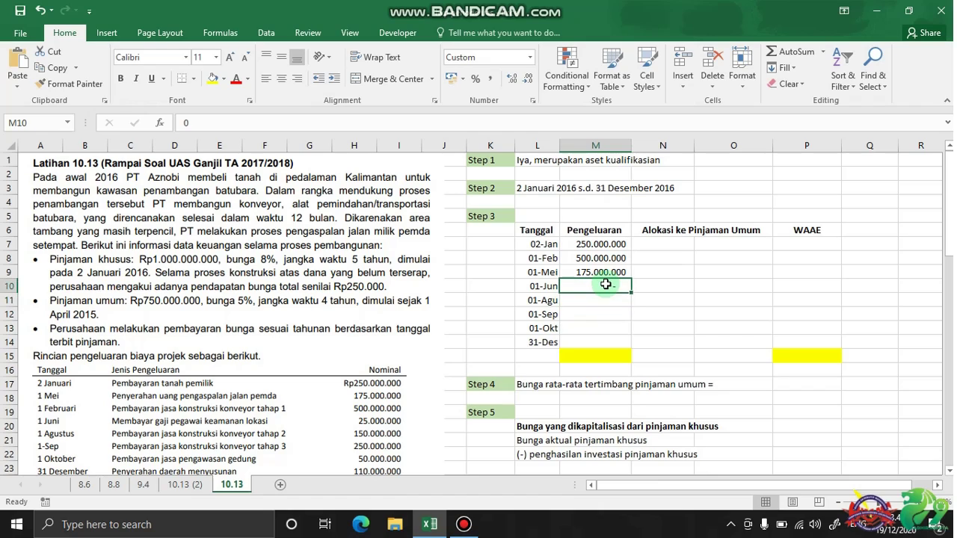
{"action": "key", "text": "BackSpace"}
{"action": "type", "text": "25"}
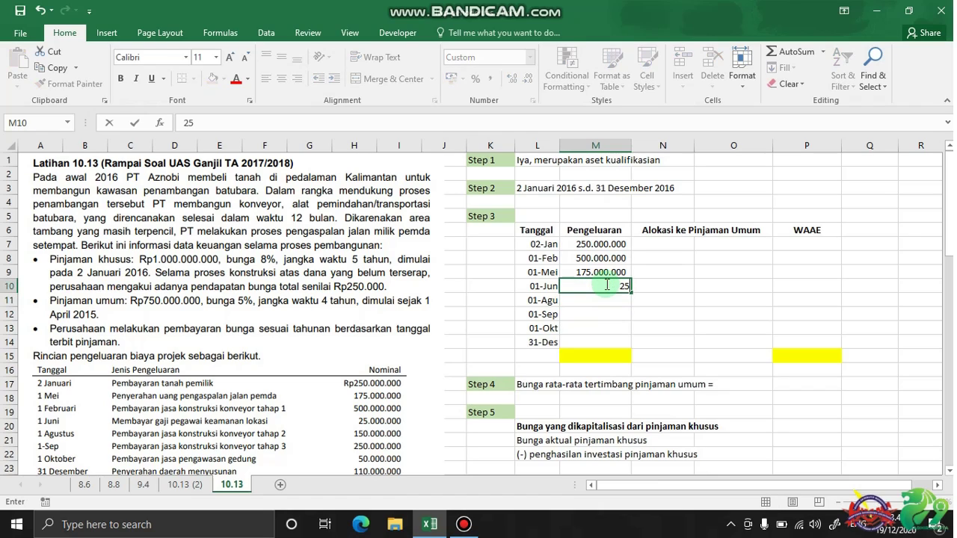
{"action": "type", "text": "000000"}
{"action": "key", "text": "Return"}
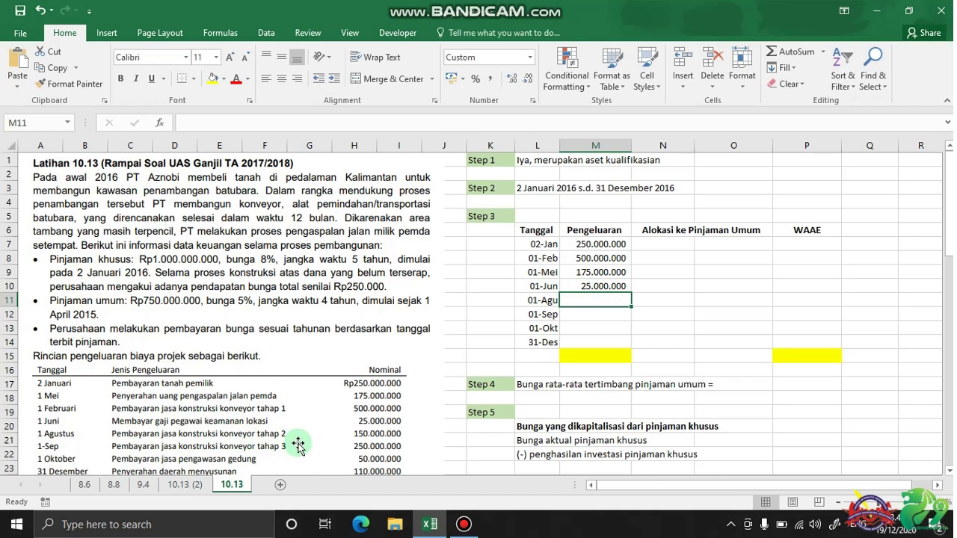
Enter 150.000.000, 250.000.000, 50.000.000 and 110.000.000 for 01-Agu, 01-Sep, 01-Okt and 31-Des
{"action": "type", "text": "150.00"}
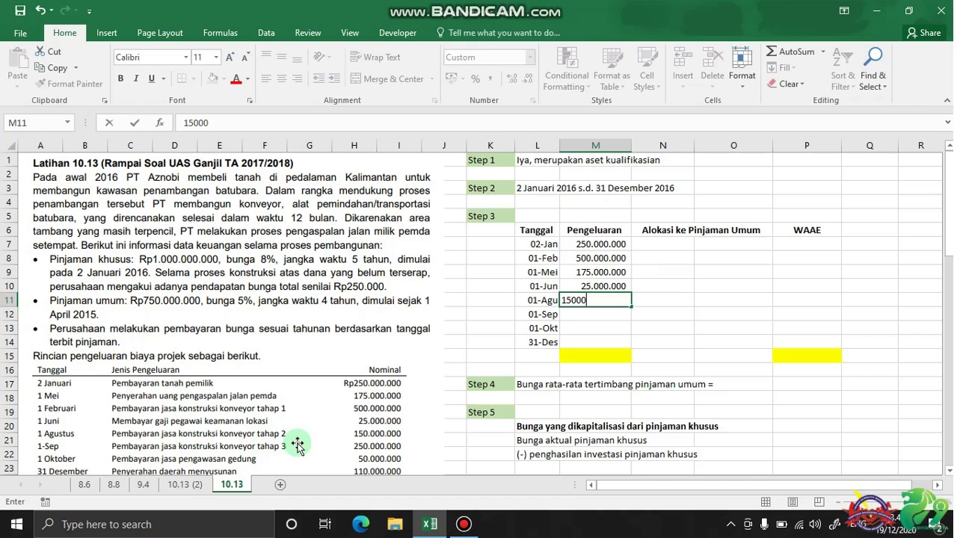
{"action": "type", "text": "0.000"}
{"action": "key", "text": "Return"}
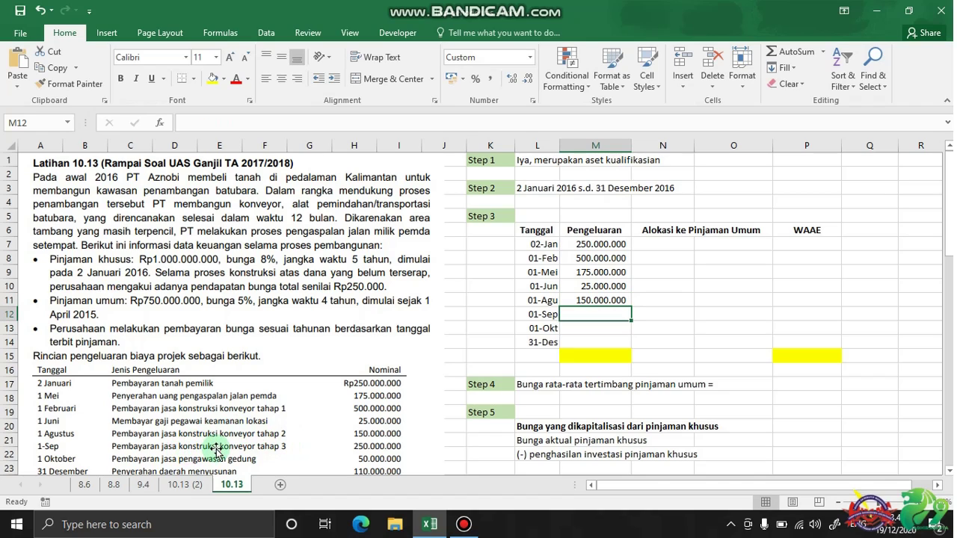
{"action": "type", "text": "25"}
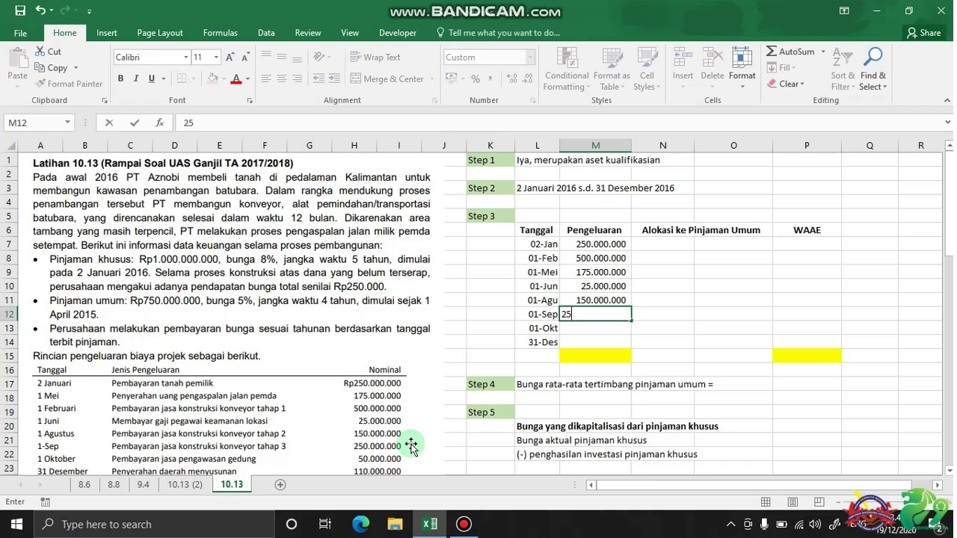
{"action": "type", "text": "0.000.000"}
{"action": "key", "text": "Return"}
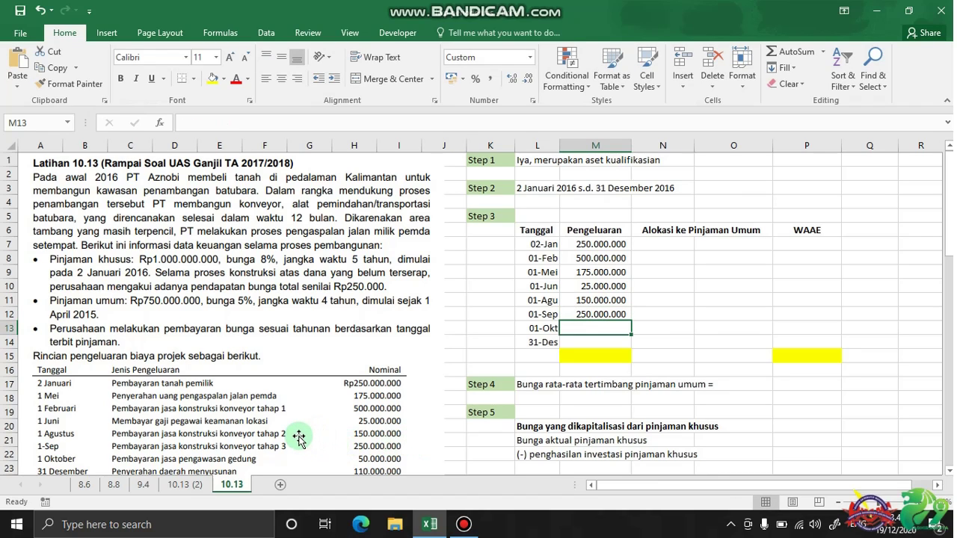
{"action": "scroll", "coordinate": [310, 437], "scroll_direction": "down", "scroll_amount": 1}
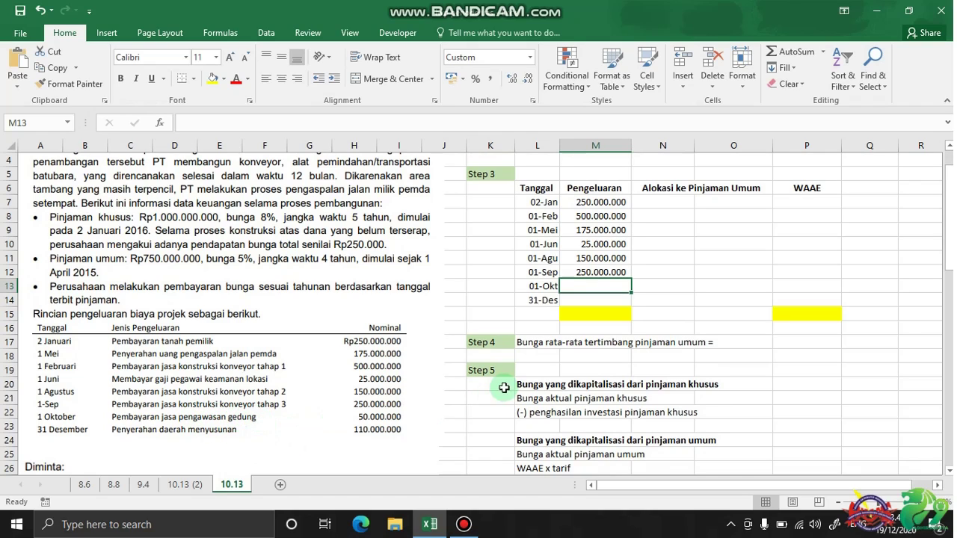
{"action": "type", "text": "5"}
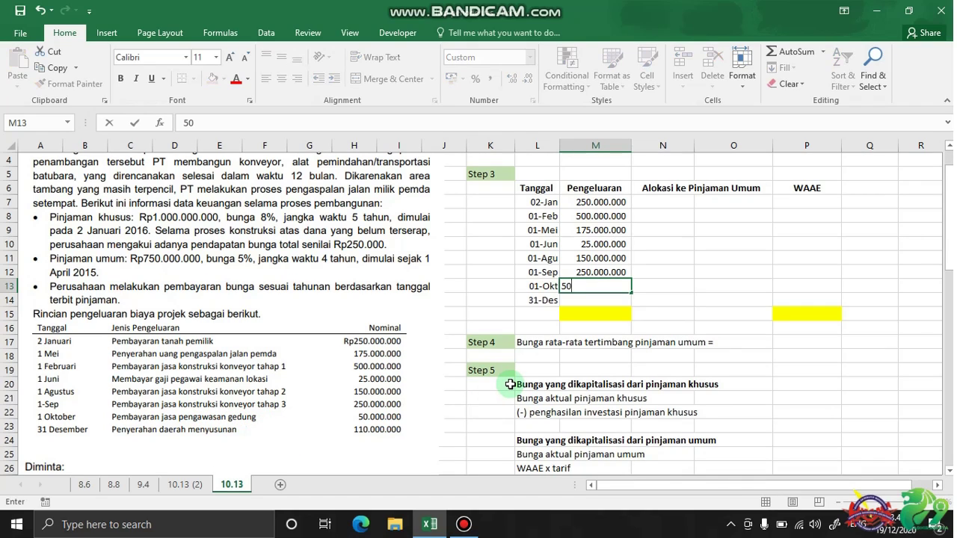
{"action": "type", "text": "0"}
{"action": "scroll", "coordinate": [381, 352], "scroll_direction": "up", "scroll_amount": 1}
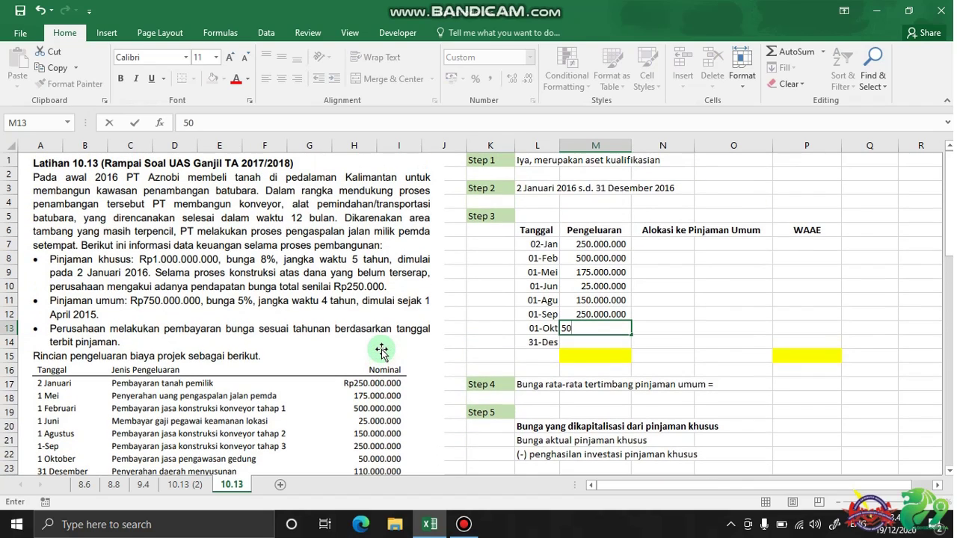
{"action": "type", "text": "000.0000"}
{"action": "key", "text": "Return"}
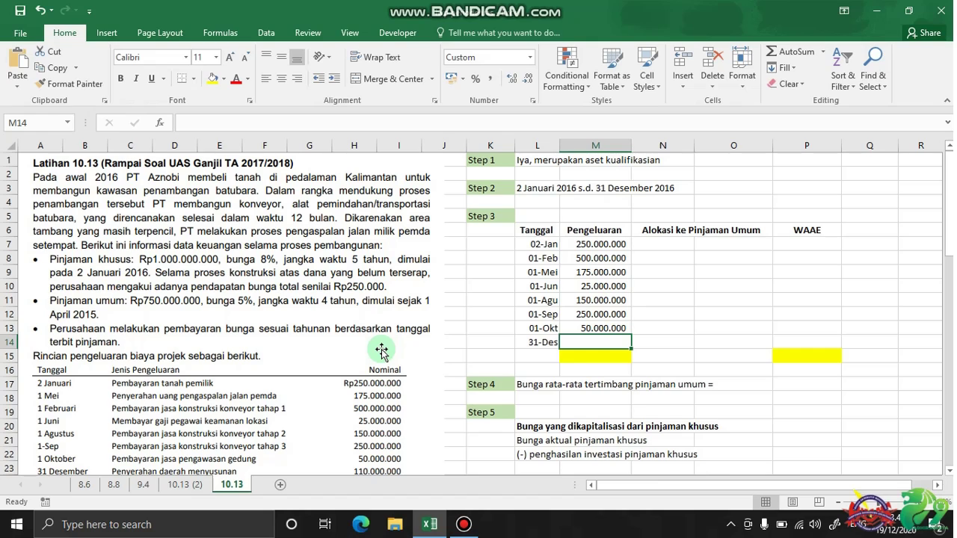
{"action": "scroll", "coordinate": [248, 363], "scroll_direction": "down", "scroll_amount": 1}
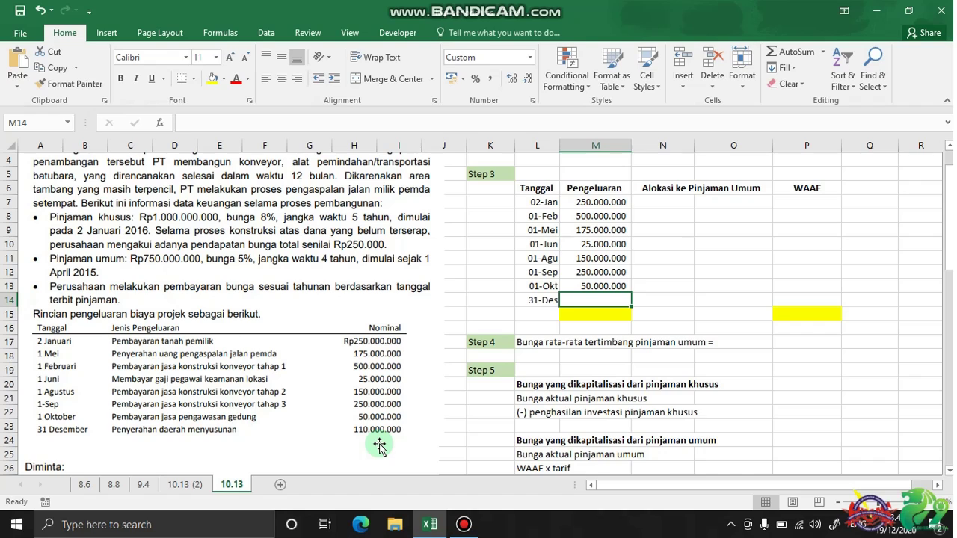
{"action": "type", "text": "110"}
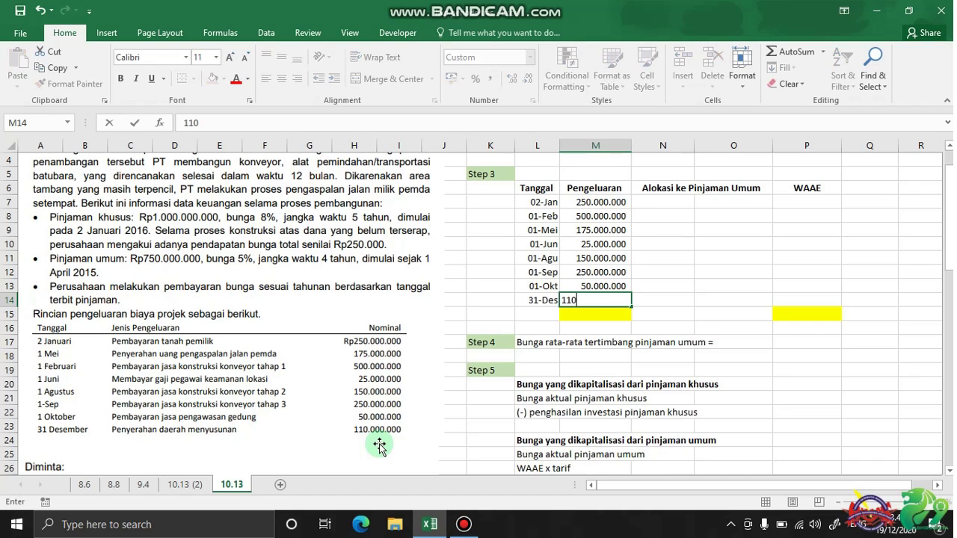
{"action": "type", "text": ".000.000"}
{"action": "key", "text": "Return"}
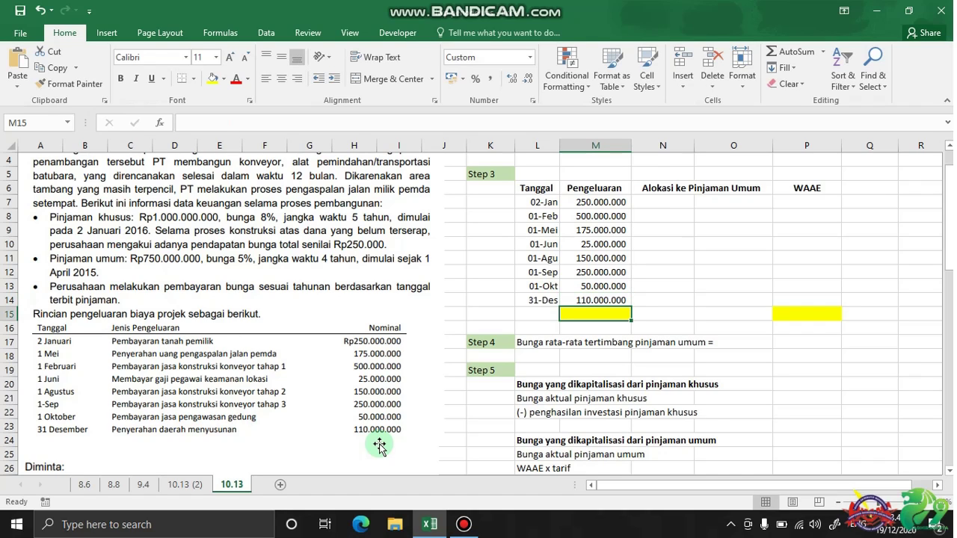
{"action": "scroll", "coordinate": [618, 354], "scroll_direction": "up", "scroll_amount": 1}
Sum M7:M14 into the yellow cell M15, giving 1.510.000.000
{"action": "type", "text": "=sum"}
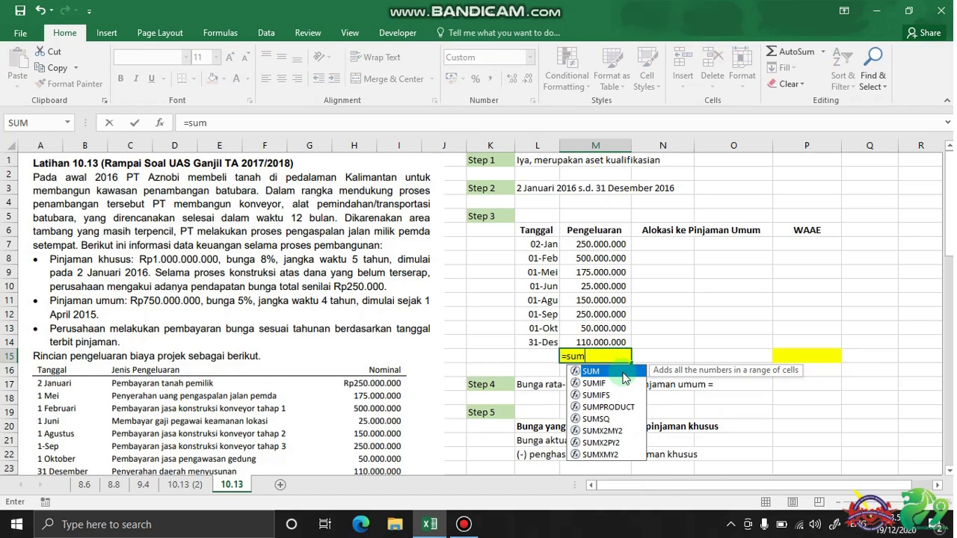
{"action": "key", "text": "Tab"}
{"action": "left_click_drag", "start_coordinate": [589, 340], "coordinate": [607, 246]}
{"action": "key", "text": "Return"}
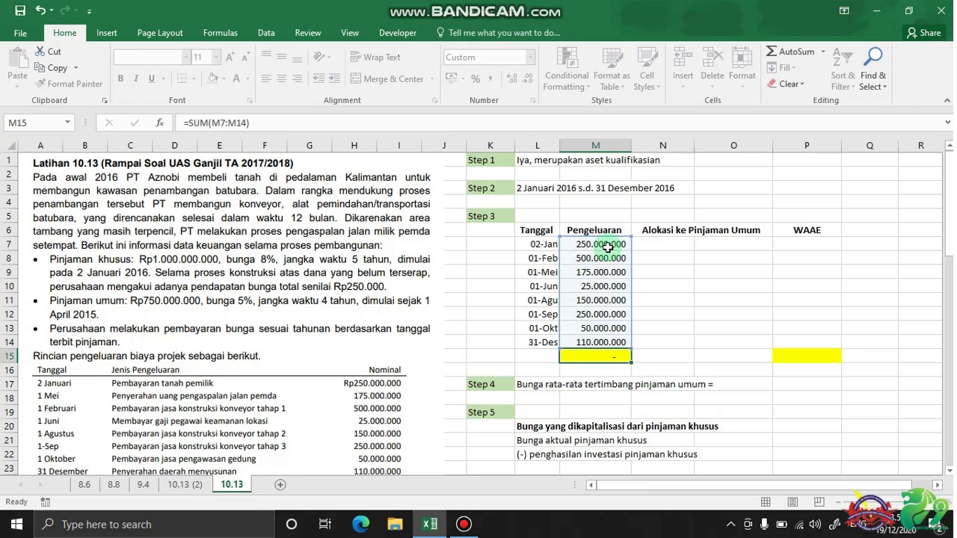
{"action": "left_click", "coordinate": [672, 237]}
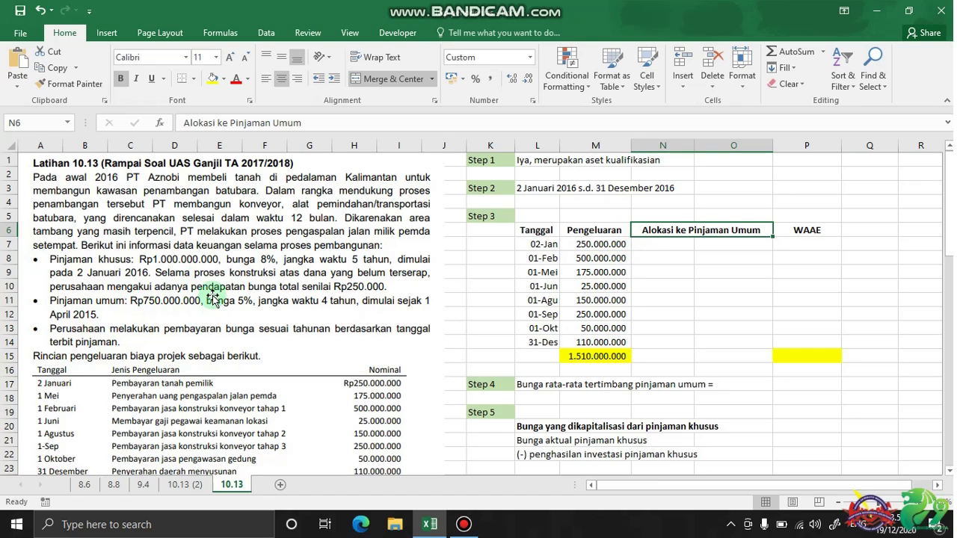
Add the note (250jt-1000jt) beside 02-Jan and enter 0 as its allocation
{"action": "left_click", "coordinate": [687, 247]}
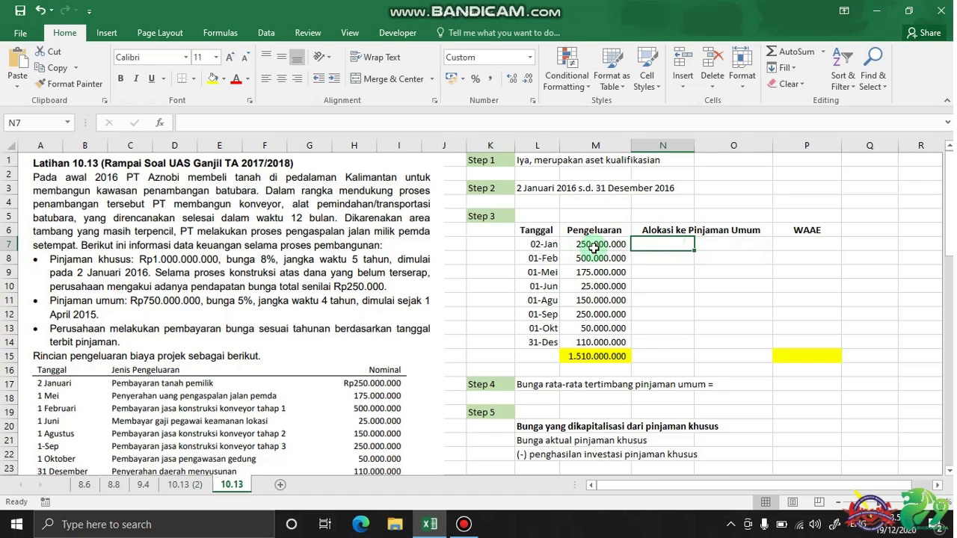
{"action": "left_click", "coordinate": [707, 239]}
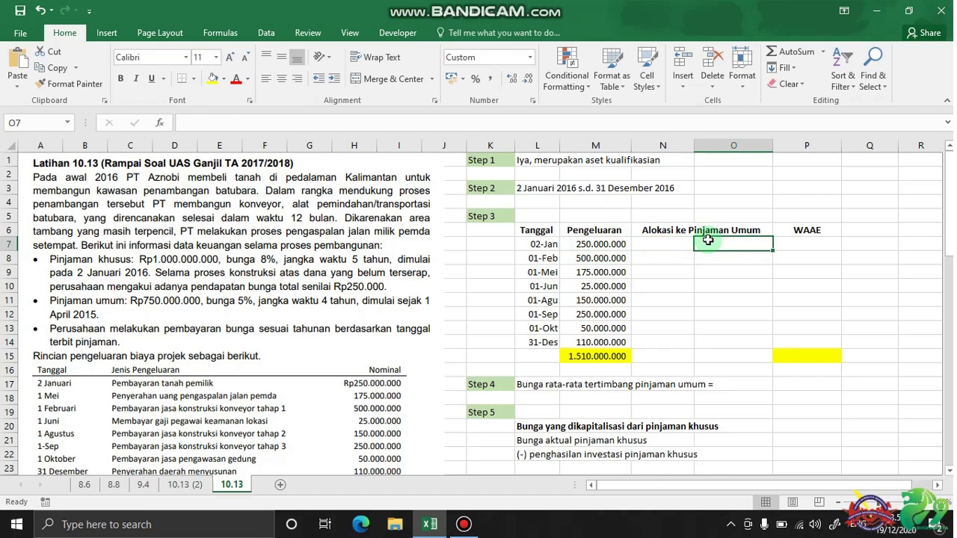
{"action": "type", "text": "("}
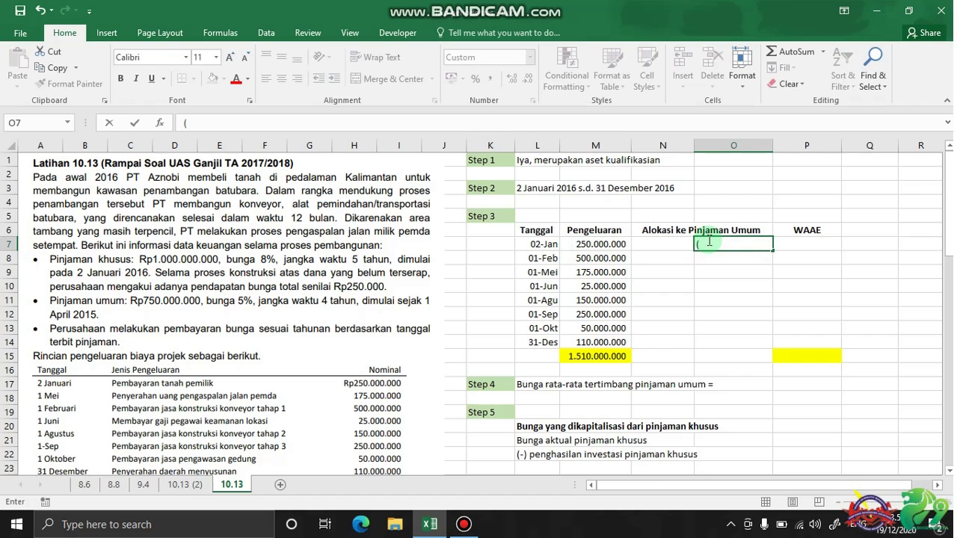
{"action": "type", "text": "25"}
{"action": "type", "text": "0)t-"}
{"action": "type", "text": "100"}
{"action": "type", "text": "0jt)"}
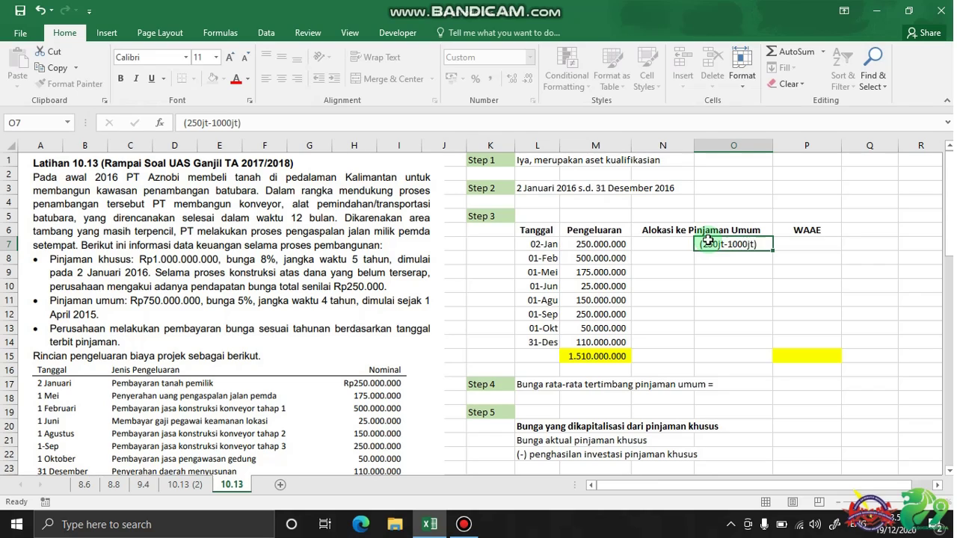
{"action": "key", "text": "Return"}
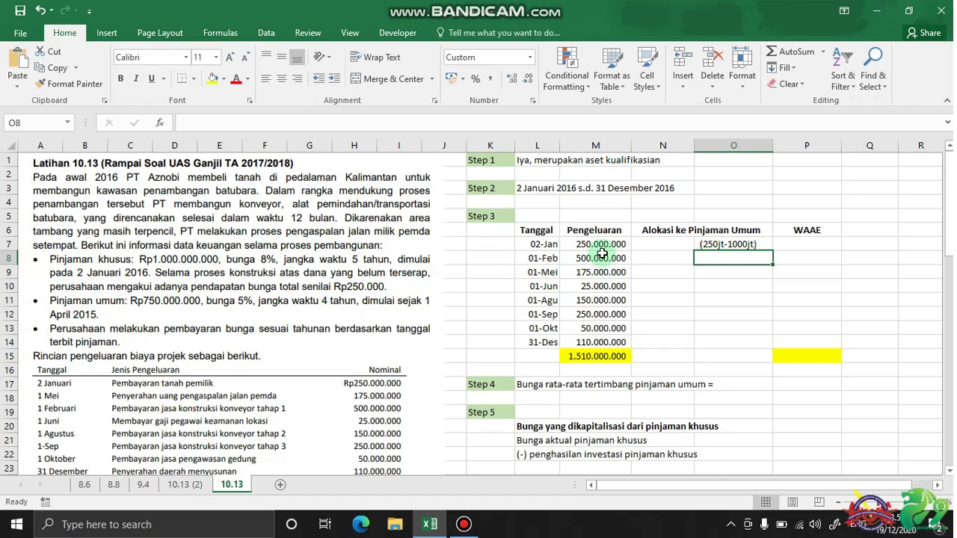
{"action": "left_click", "coordinate": [682, 243]}
{"action": "type", "text": "0"}
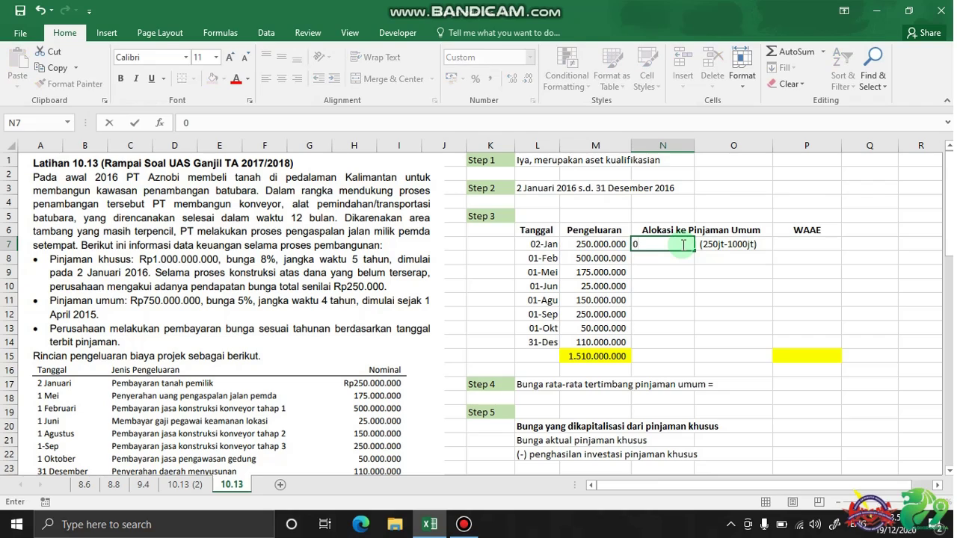
{"action": "key", "text": "Return"}
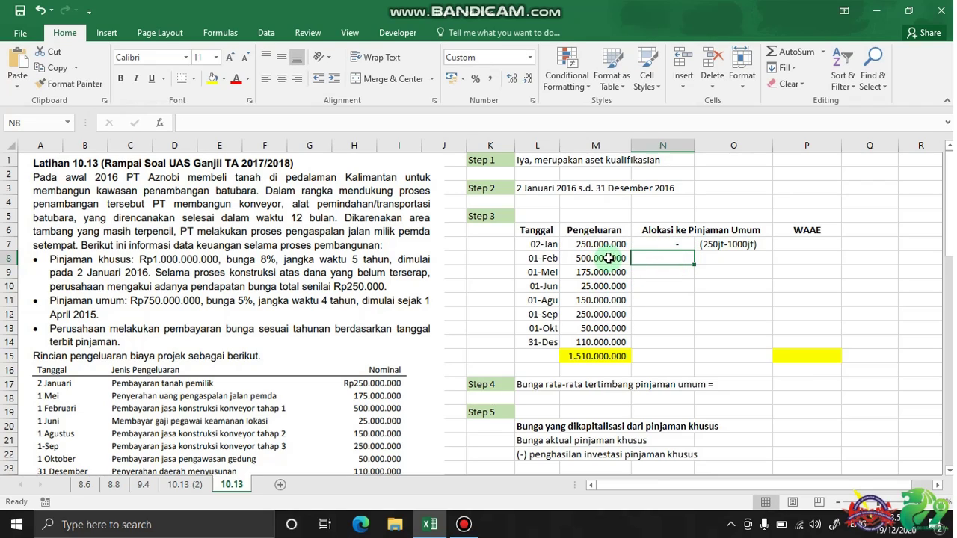
Add the working note (750jt-1000jt) beside the 01-Feb row in O8
{"action": "left_click", "coordinate": [701, 256]}
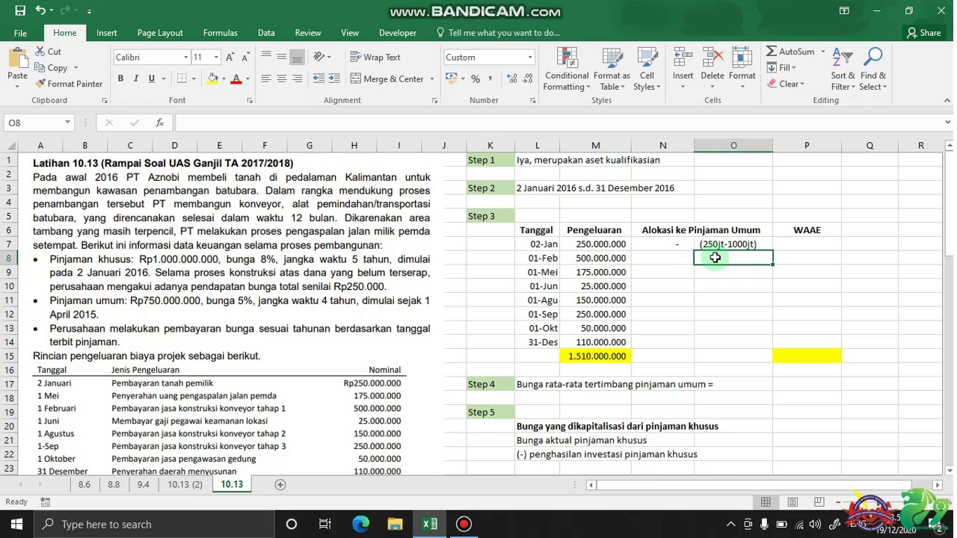
{"action": "left_click_drag", "start_coordinate": [604, 243], "coordinate": [602, 257]}
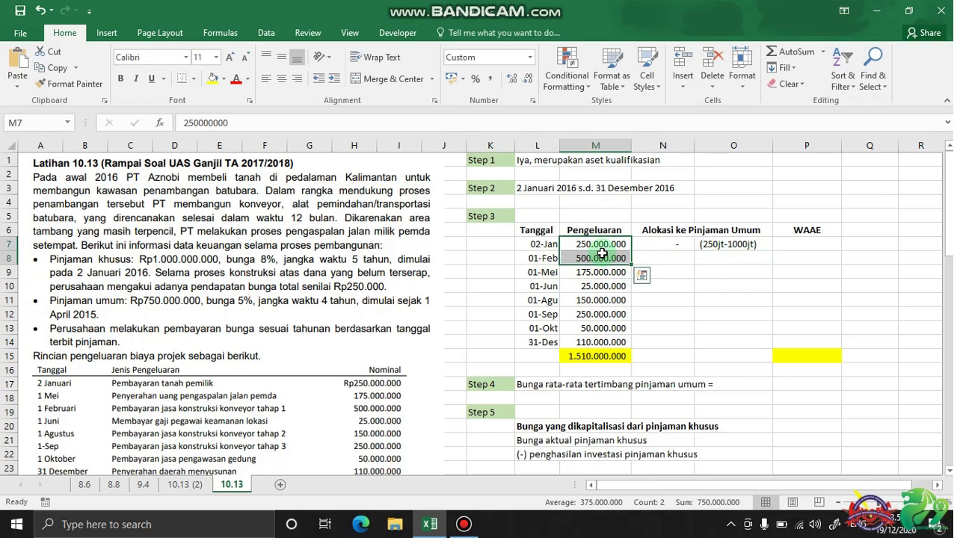
{"action": "left_click", "coordinate": [706, 259]}
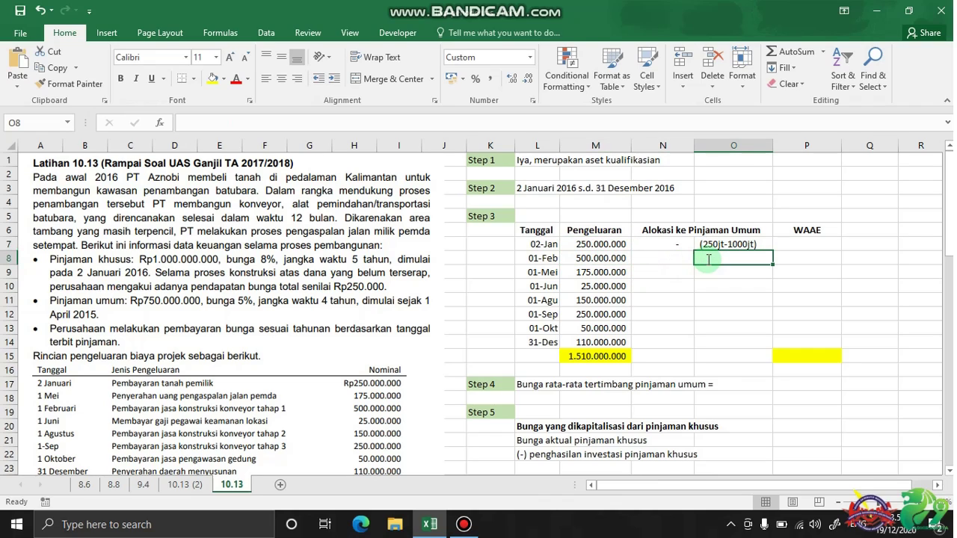
{"action": "type", "text": "(750jt"}
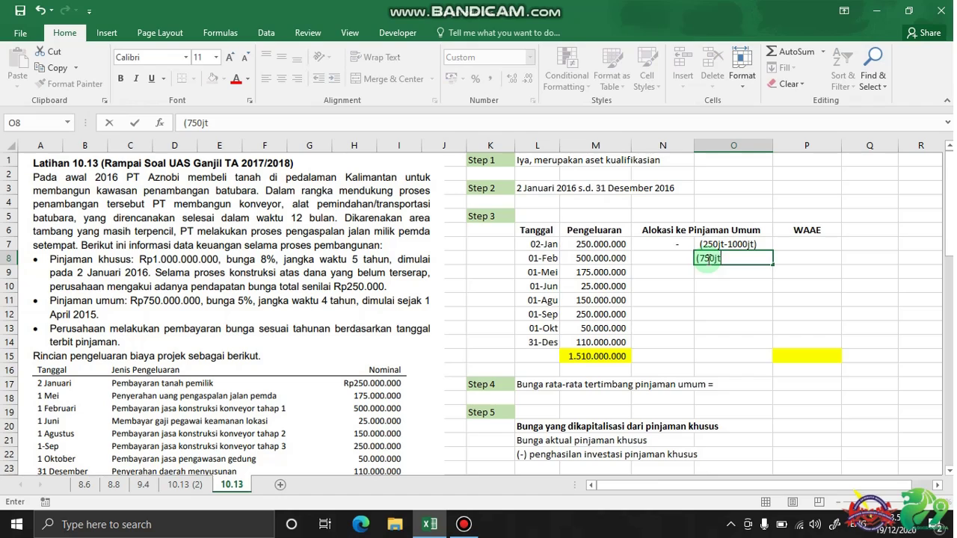
{"action": "type", "text": "-1000jt)"}
{"action": "key", "text": "Return"}
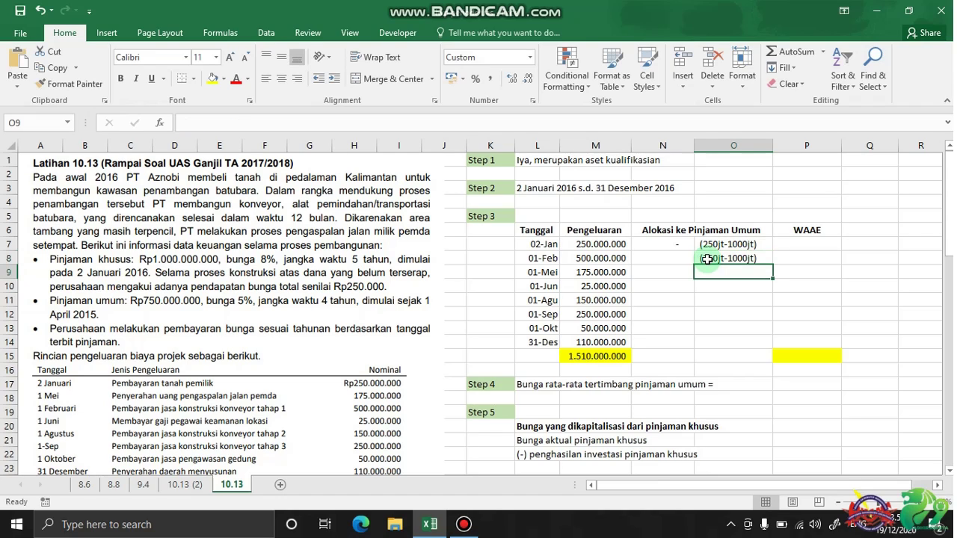
{"action": "left_click", "coordinate": [661, 257]}
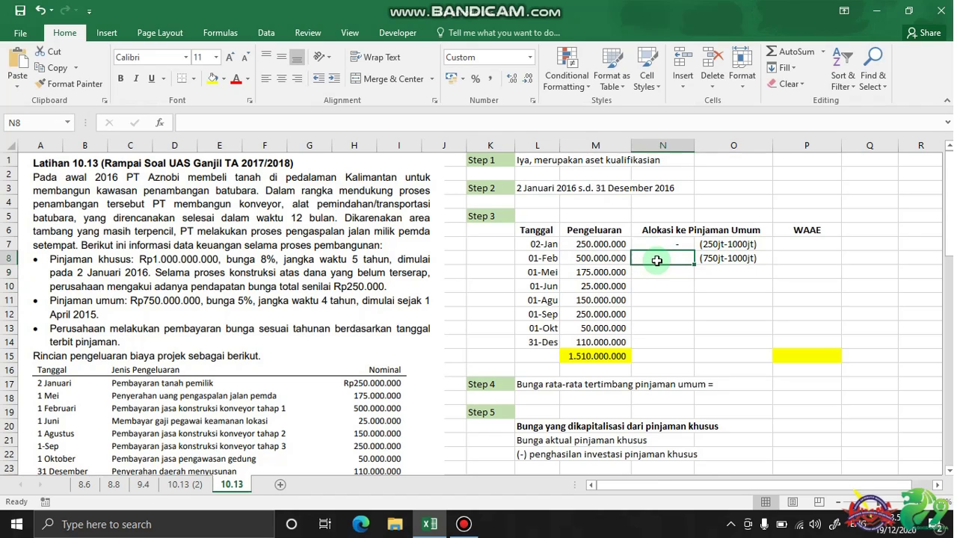
{"action": "left_click", "coordinate": [597, 256]}
{"action": "left_click", "coordinate": [650, 256]}
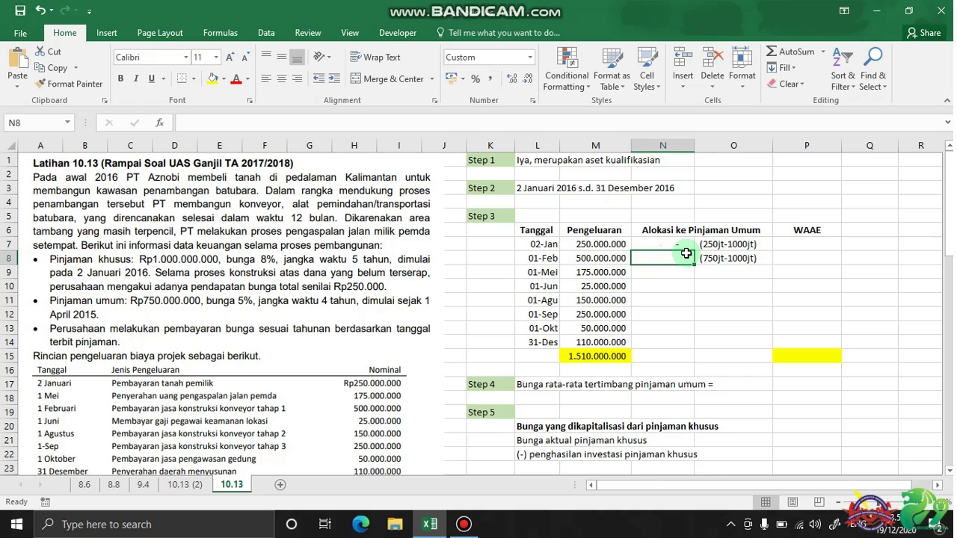
Enter 0 for the 01-Feb allocation and add note (925jt-1000jt) in O9
{"action": "type", "text": "0"}
{"action": "key", "text": "Return"}
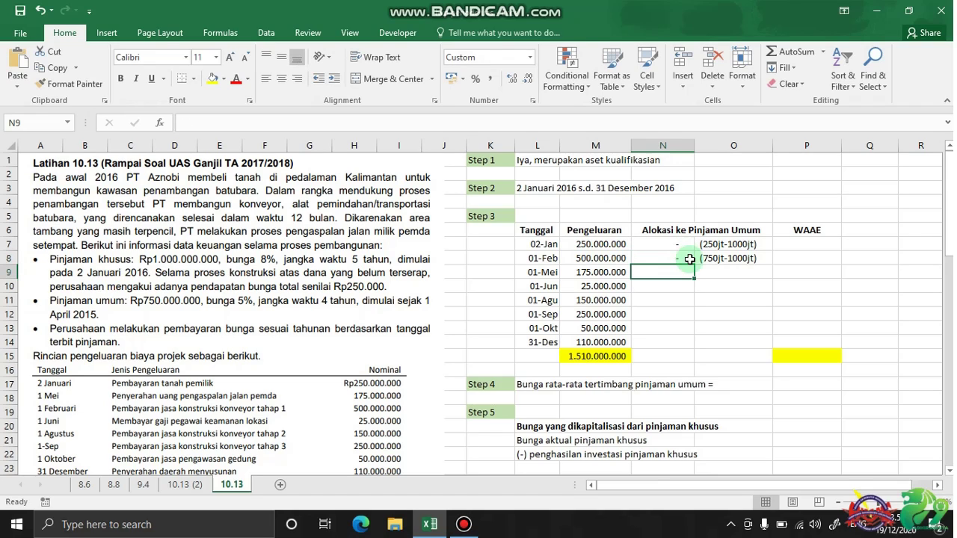
{"action": "left_click", "coordinate": [712, 267]}
{"action": "type", "text": "("}
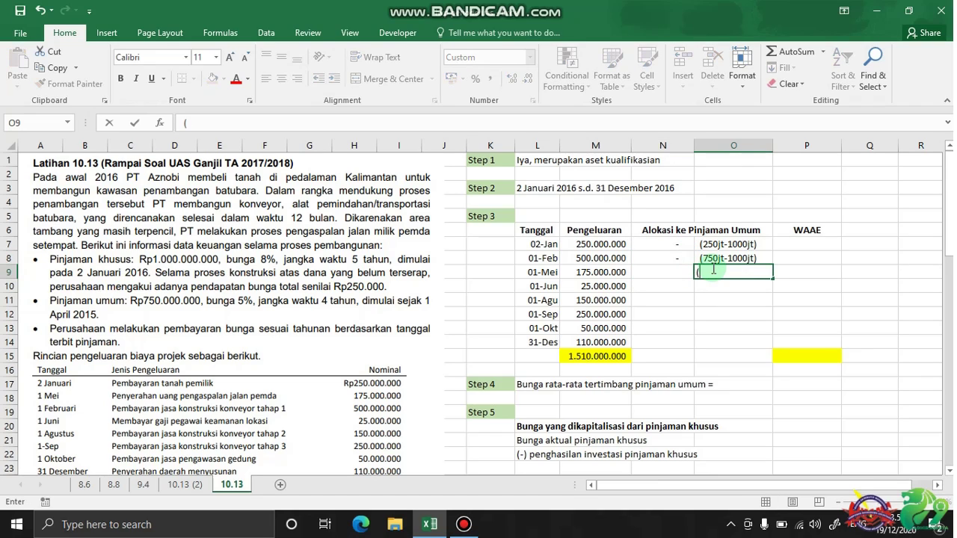
{"action": "left_click", "coordinate": [598, 242]}
{"action": "left_click_drag", "start_coordinate": [597, 255], "coordinate": [600, 270]}
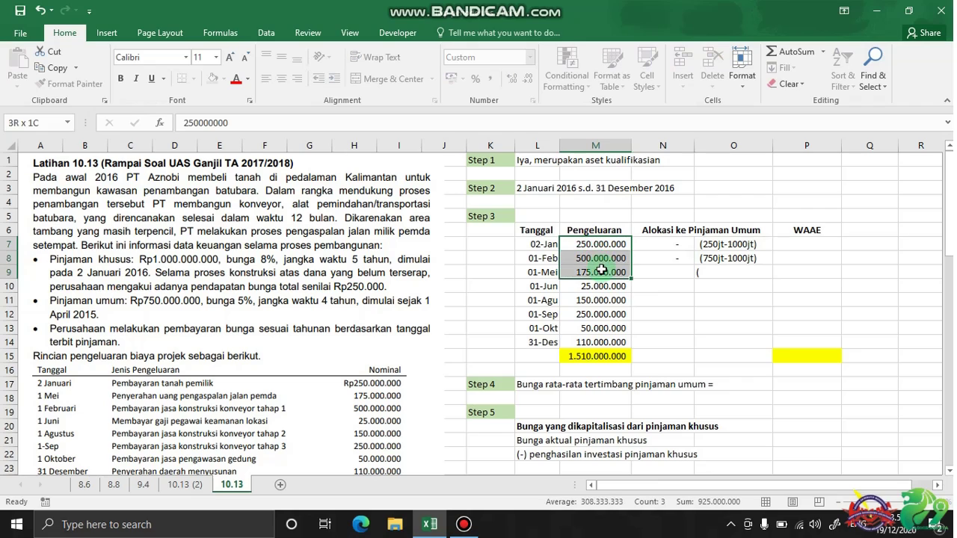
{"action": "left_click", "coordinate": [707, 273]}
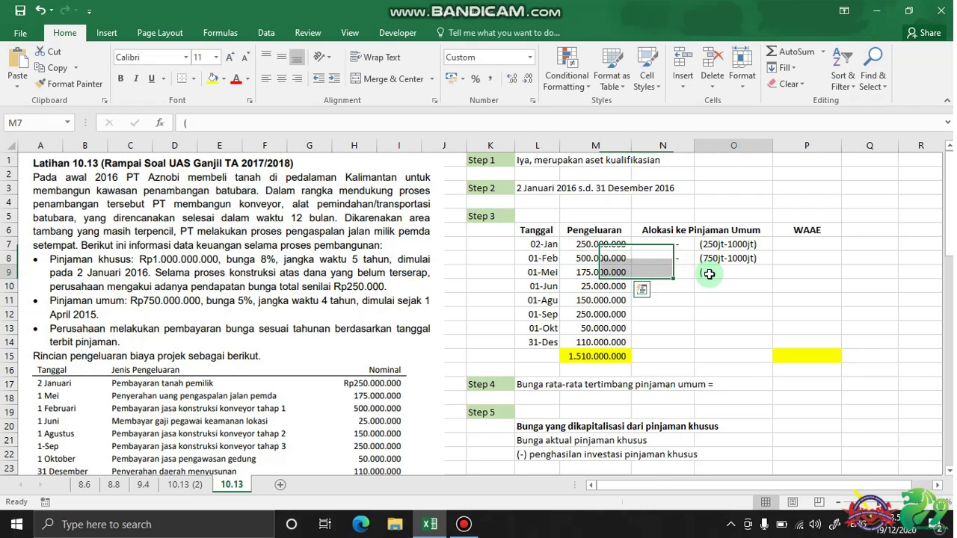
{"action": "left_click", "coordinate": [292, 122]}
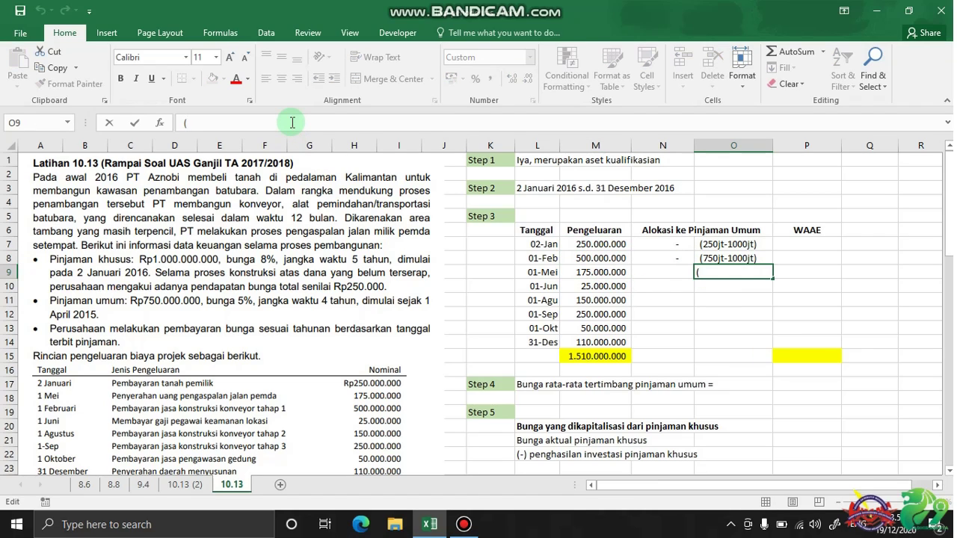
{"action": "type", "text": "925jt-1000j"}
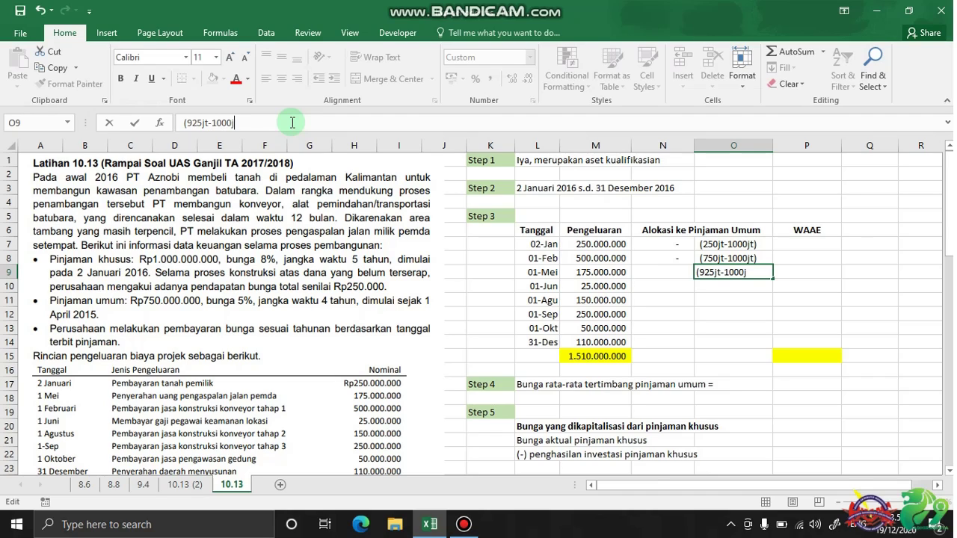
{"action": "type", "text": "t)"}
{"action": "key", "text": "Return"}
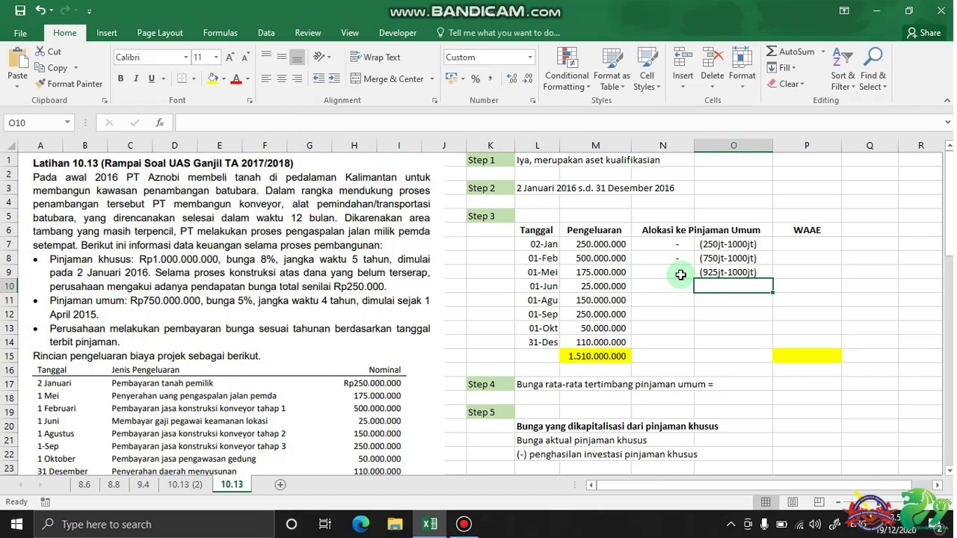
Enter 0 in N9, note (950jt-1000jt) in O10, and 0 in N10
{"action": "left_click_drag", "start_coordinate": [617, 244], "coordinate": [639, 274]}
{"action": "left_click", "coordinate": [645, 274]}
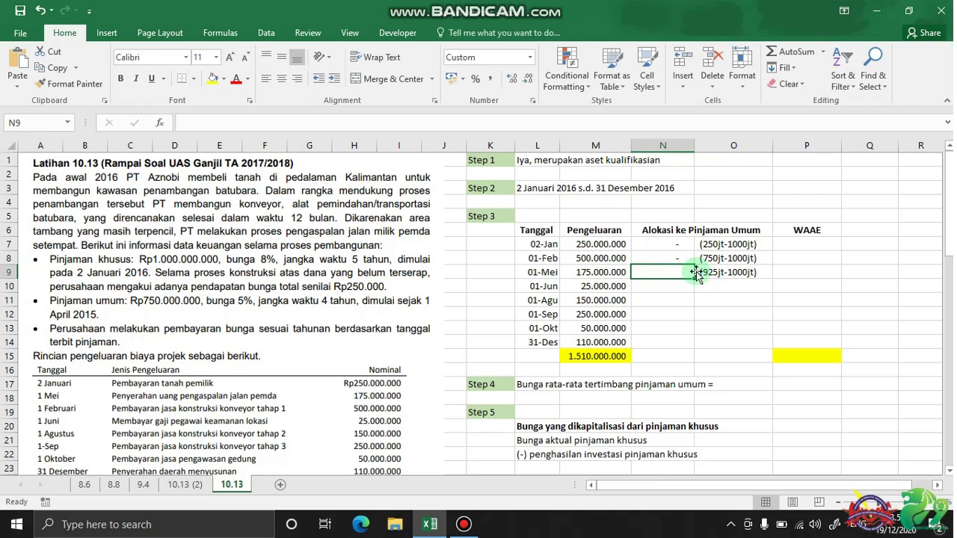
{"action": "type", "text": "0"}
{"action": "key", "text": "Return"}
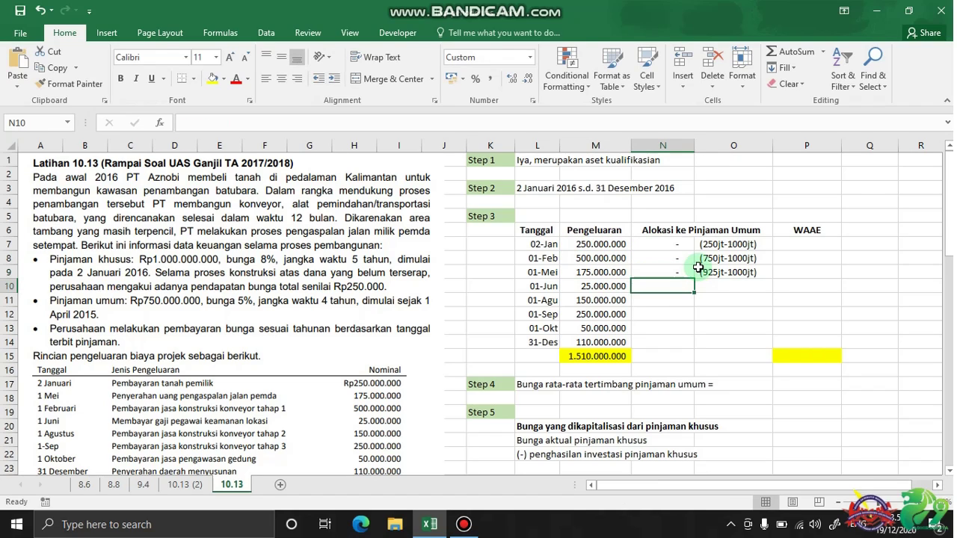
{"action": "left_click", "coordinate": [721, 289]}
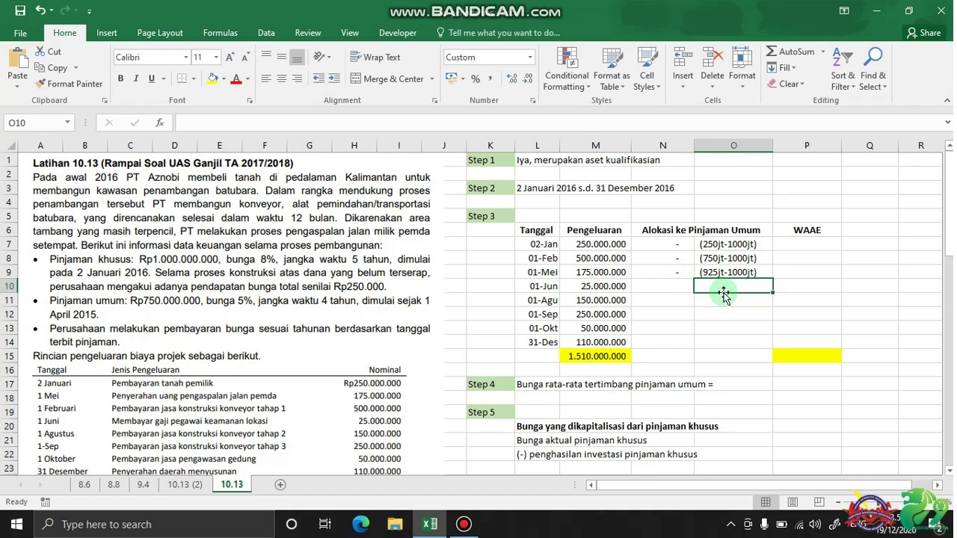
{"action": "type", "text": "("}
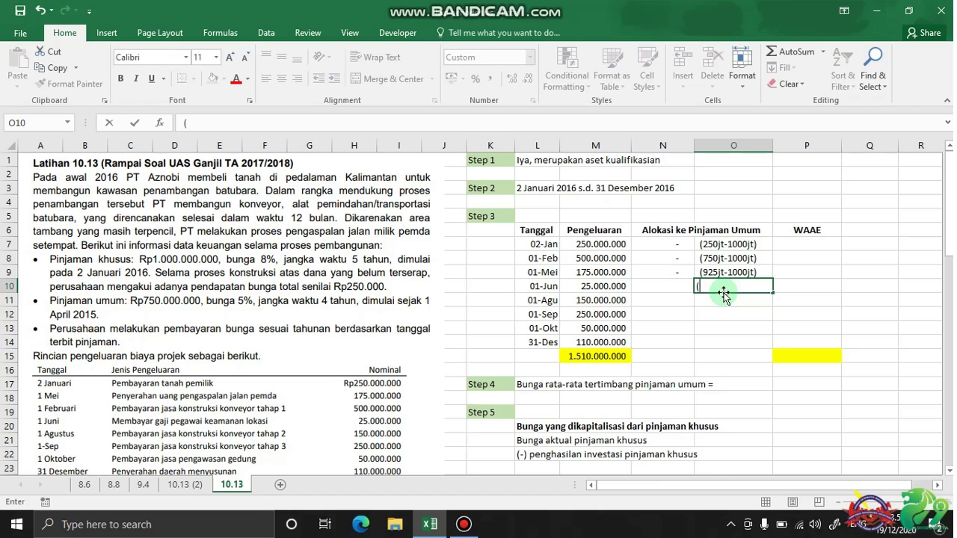
{"action": "type", "text": "950jt-1000"}
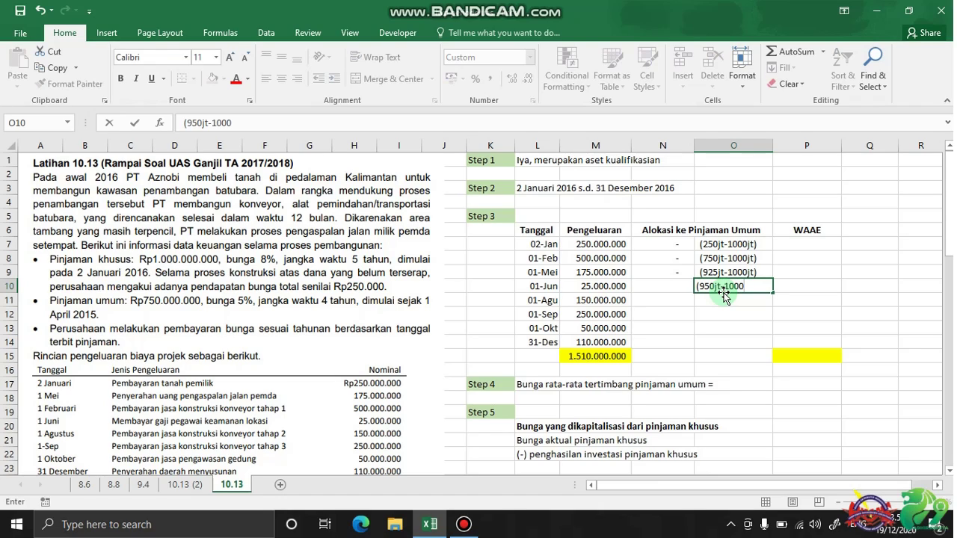
{"action": "type", "text": "jt)"}
{"action": "key", "text": "Return"}
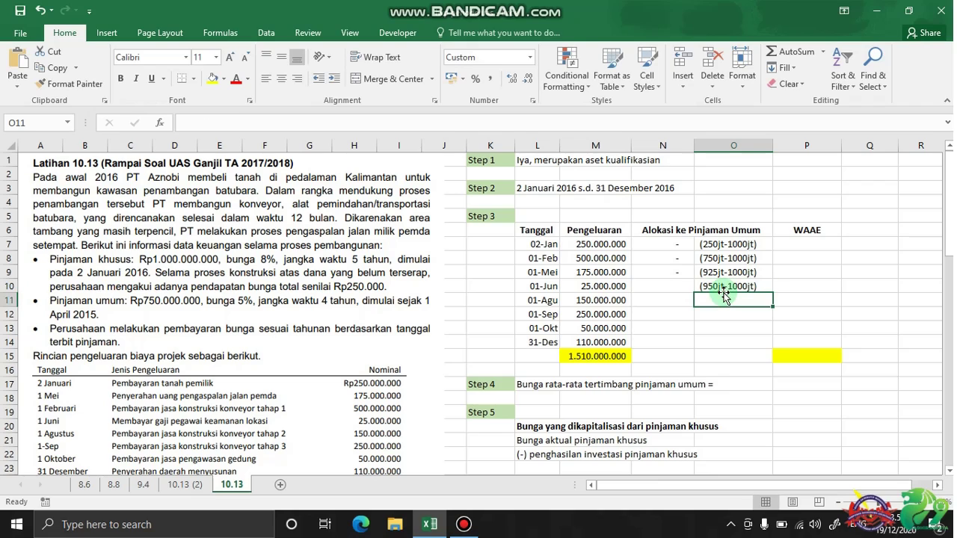
{"action": "left_click", "coordinate": [665, 289]}
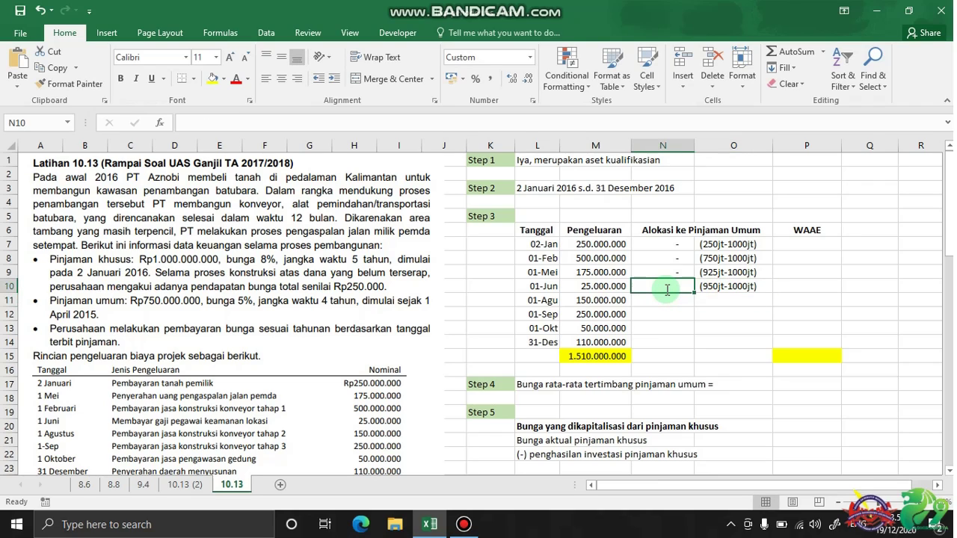
{"action": "type", "text": "0"}
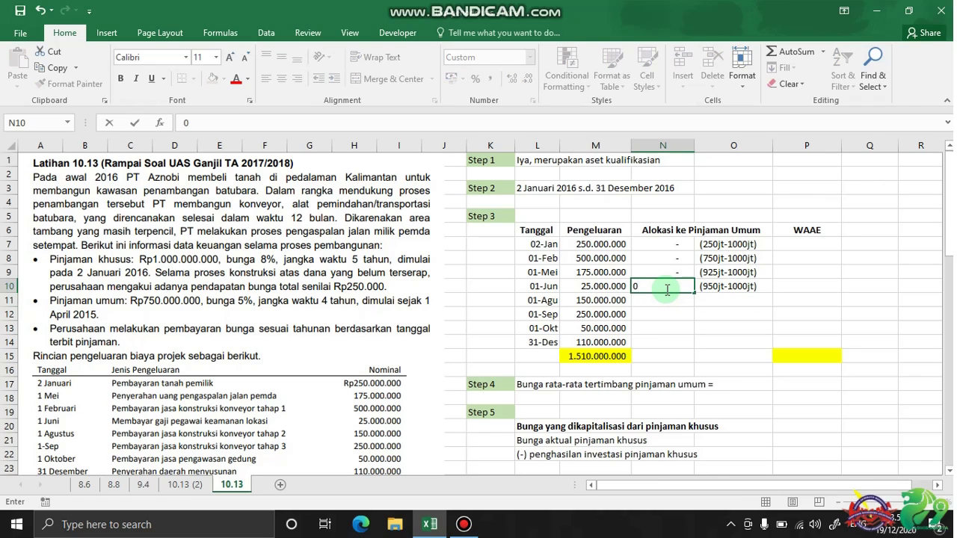
{"action": "key", "text": "Return"}
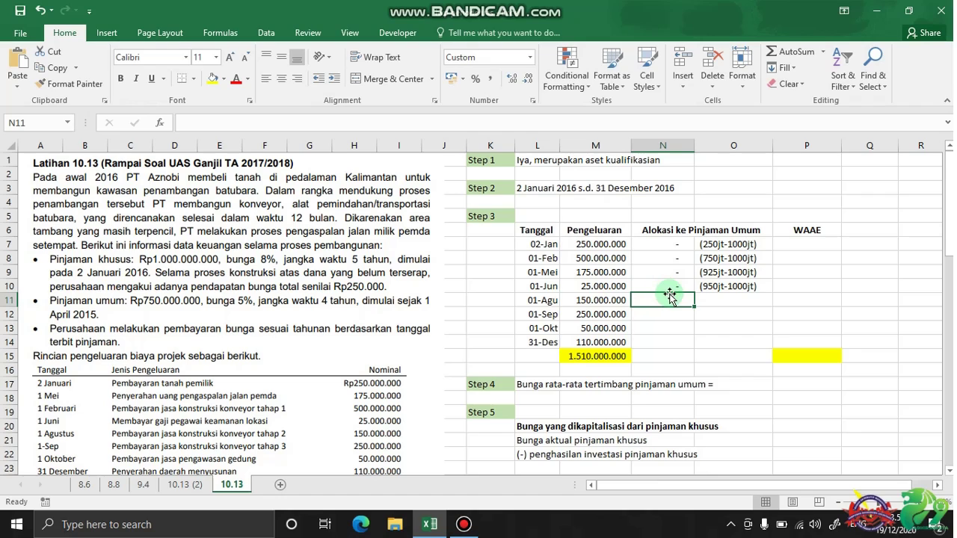
Check the running M7:M11 expenditure sum and write (1100jt-1000jt) in O11
{"action": "left_click", "coordinate": [706, 302]}
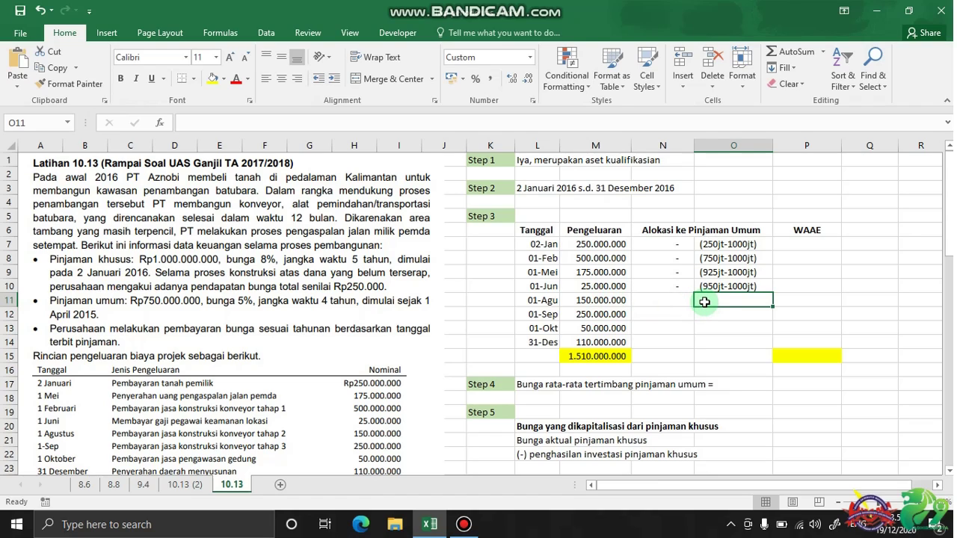
{"action": "left_click_drag", "start_coordinate": [602, 244], "coordinate": [601, 298]}
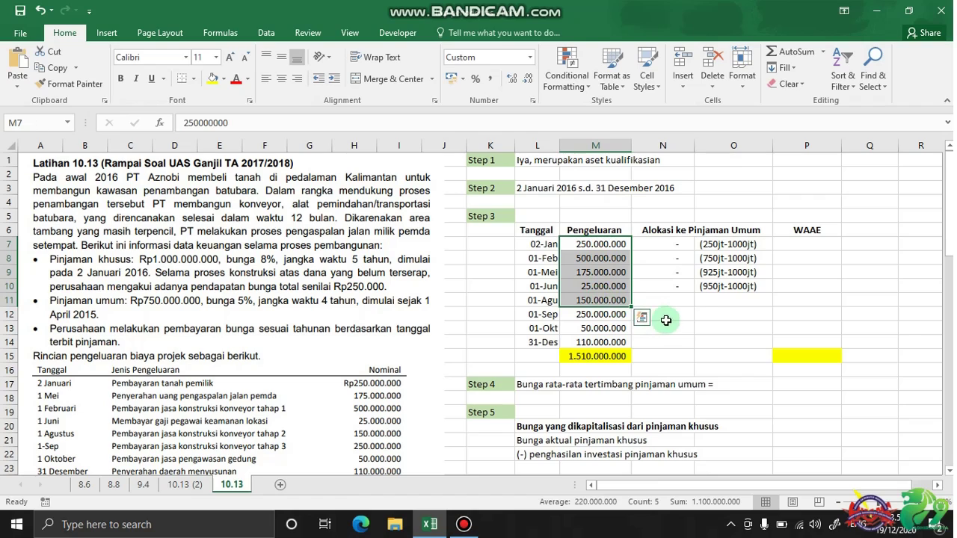
{"action": "left_click", "coordinate": [712, 300]}
{"action": "type", "text": "("}
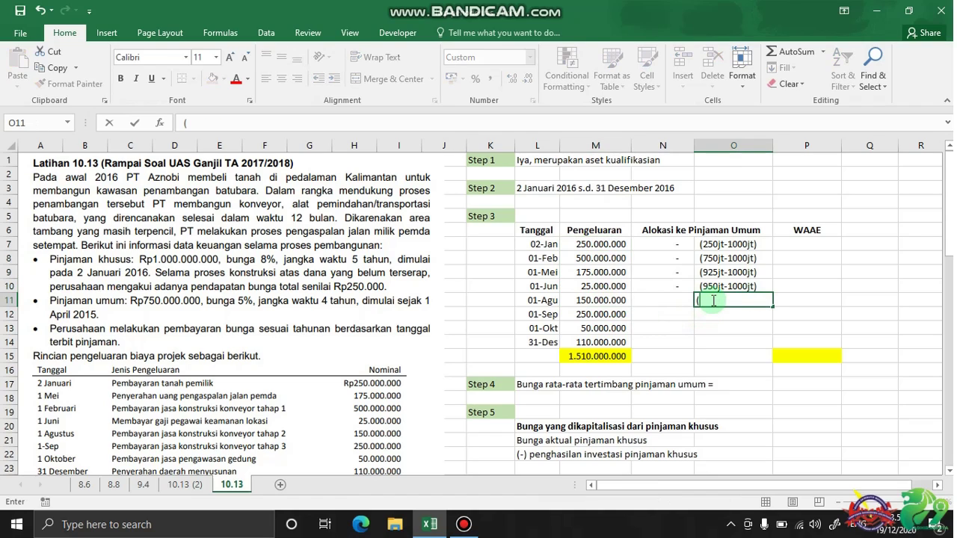
{"action": "type", "text": "1100jt-1000jt"}
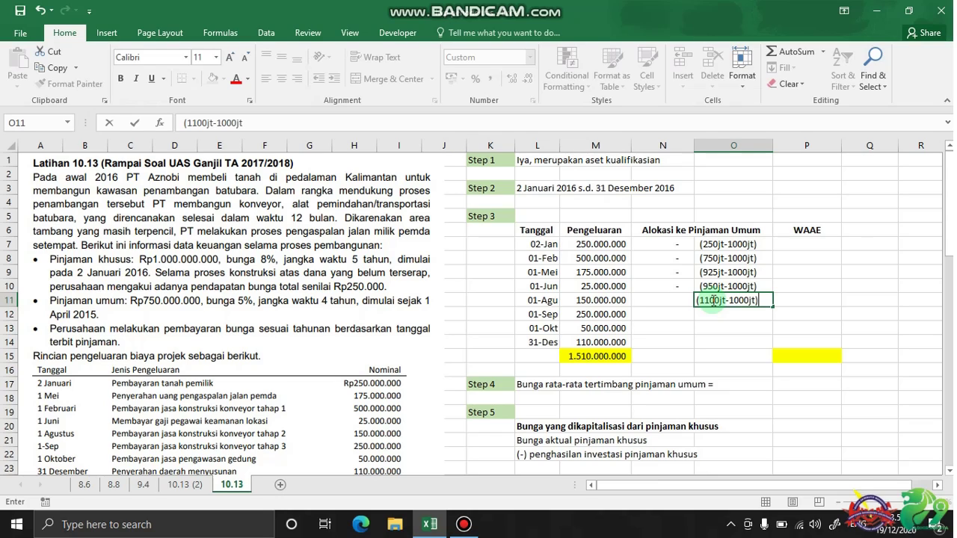
{"action": "key", "text": "Return"}
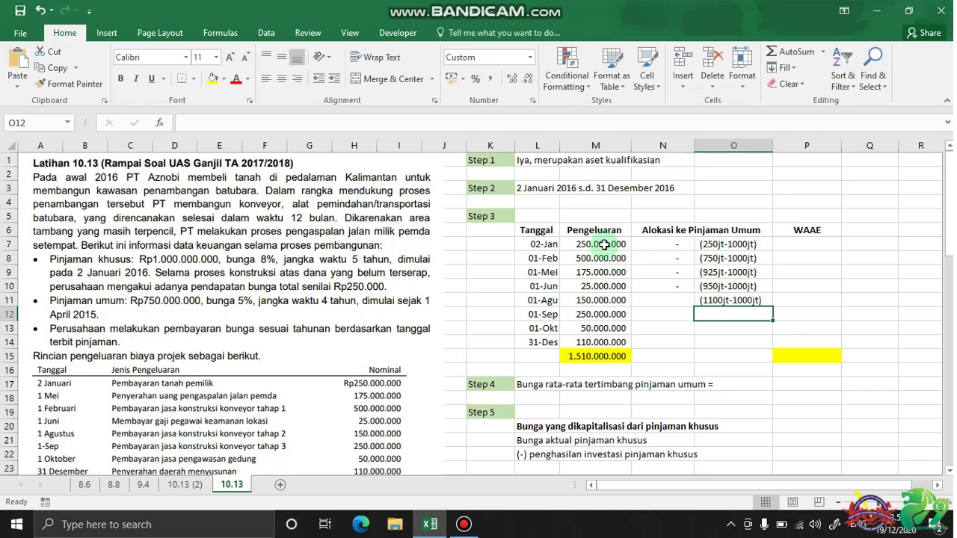
{"action": "left_click_drag", "start_coordinate": [604, 244], "coordinate": [603, 302]}
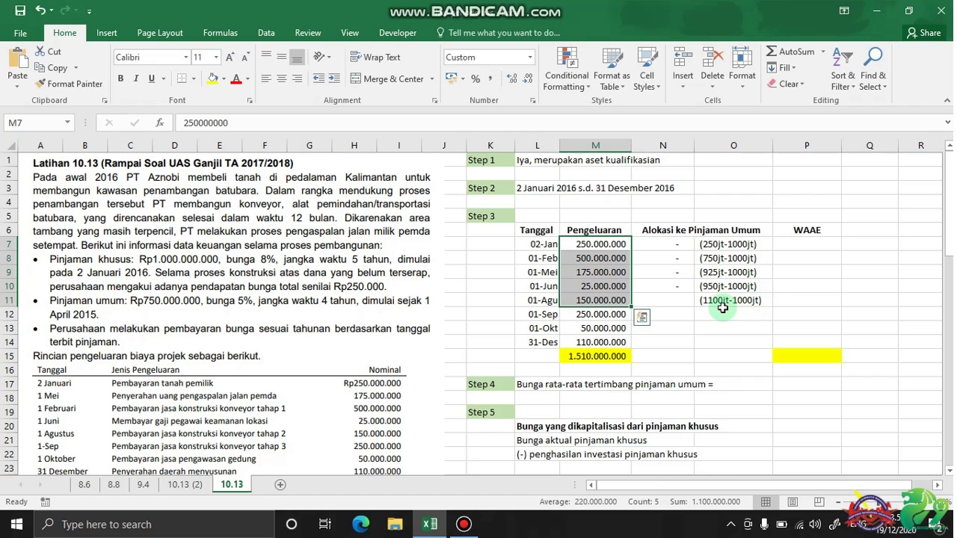
{"action": "left_click", "coordinate": [723, 310]}
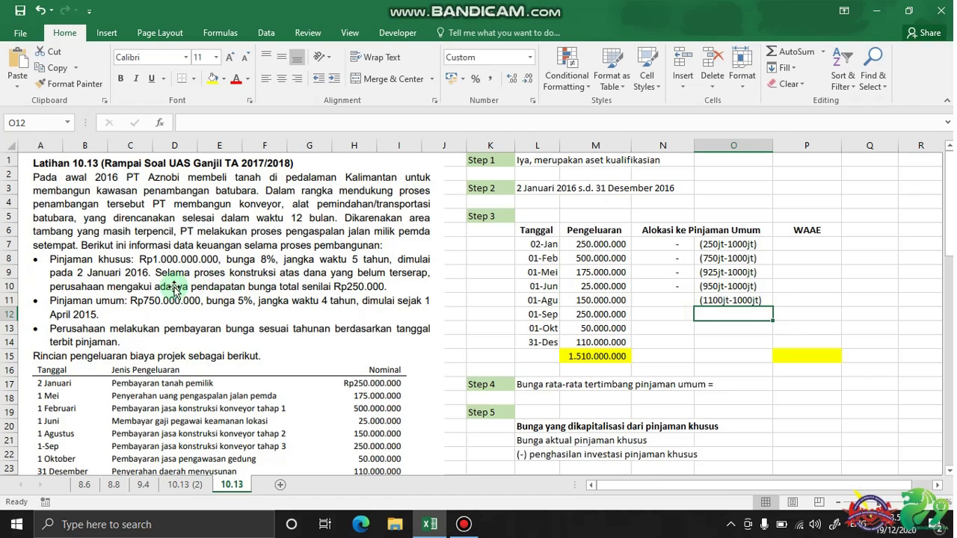
Allocate 100.000.000 to the 01-Agu row in N11, erasing a mistaken entry in N12
{"action": "left_click", "coordinate": [655, 311]}
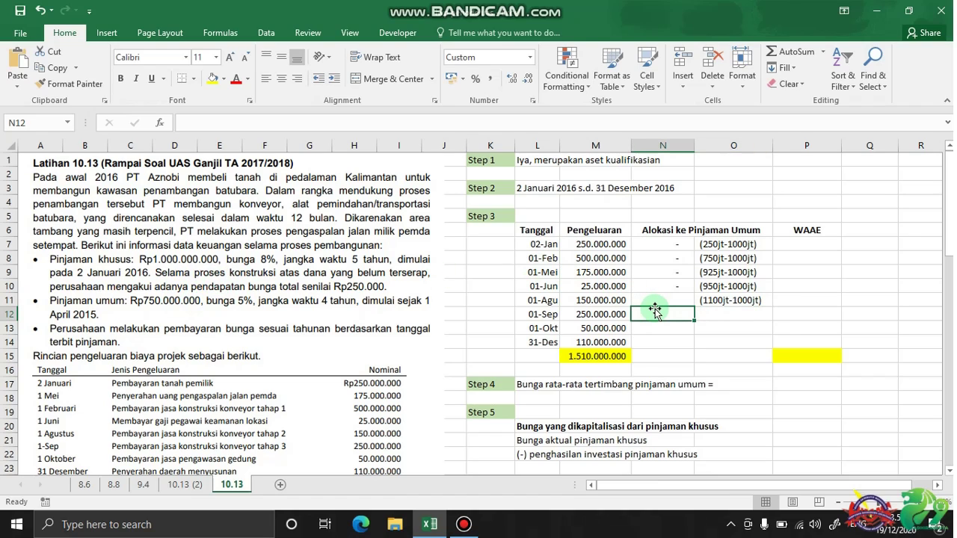
{"action": "type", "text": "1000000"}
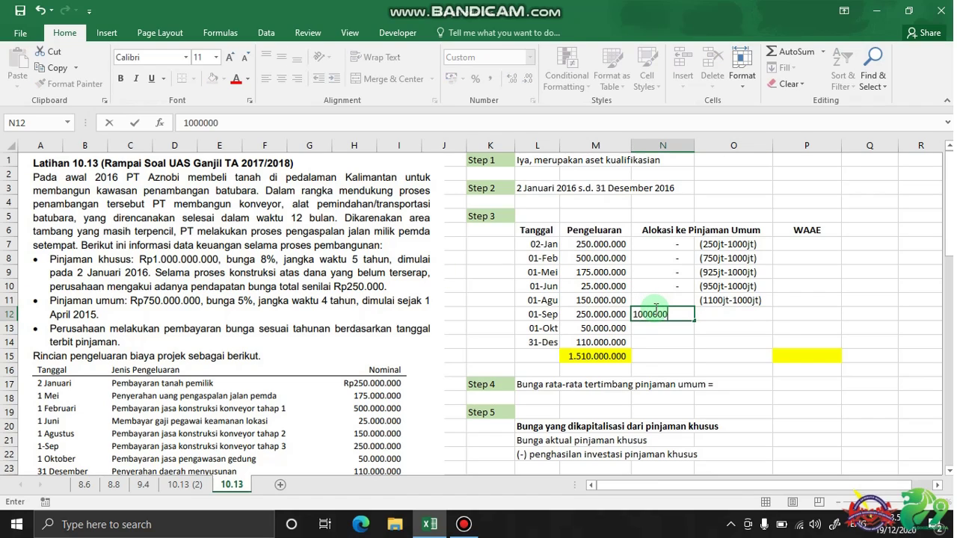
{"action": "key", "text": "BackSpace"}
{"action": "key", "text": "BackSpace"}
{"action": "key", "text": "BackSpace"}
{"action": "key", "text": "BackSpace"}
{"action": "key", "text": "BackSpace"}
{"action": "key", "text": "BackSpace"}
{"action": "key", "text": "BackSpace"}
{"action": "left_click", "coordinate": [664, 298]}
{"action": "type", "text": "10"}
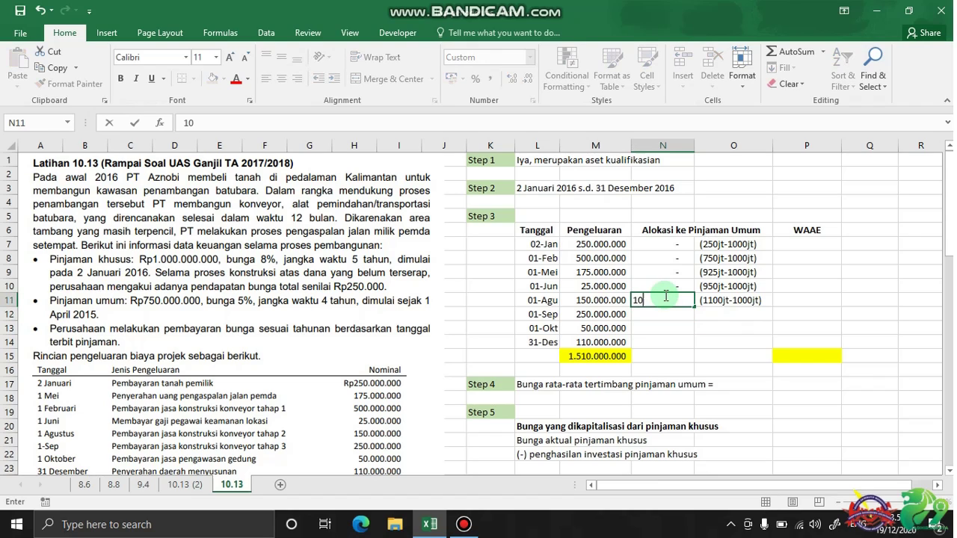
{"action": "type", "text": "0000000"}
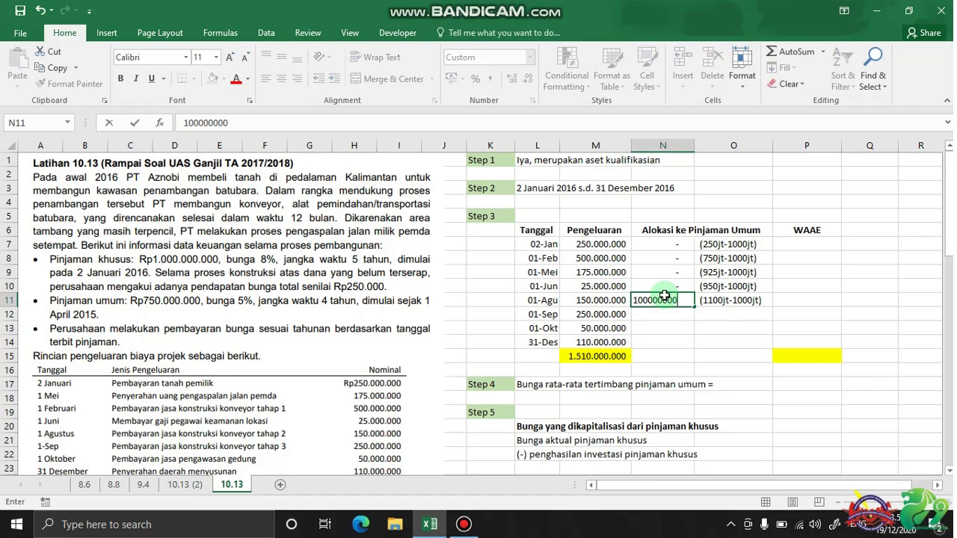
{"action": "key", "text": "Return"}
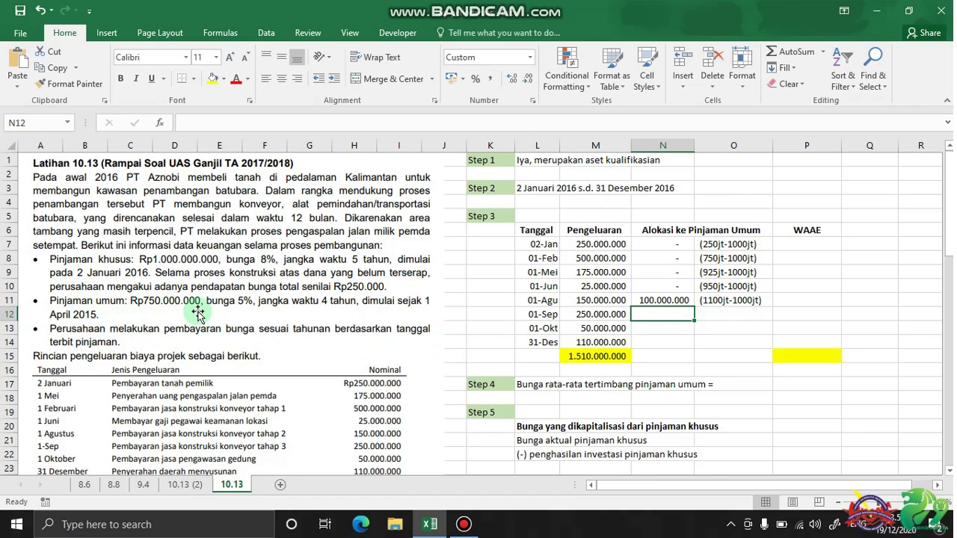
Allocate 250.000.000, 50.000.000 and 110.000.000 to 01-Sep, 01-Okt and 31-Des
{"action": "type", "text": "250"}
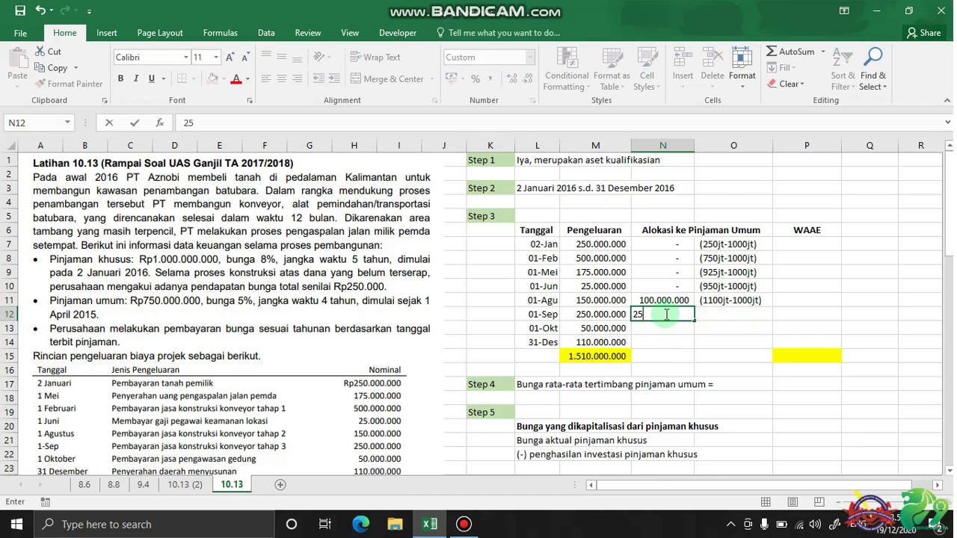
{"action": "type", "text": "00000"}
{"action": "key", "text": "Return"}
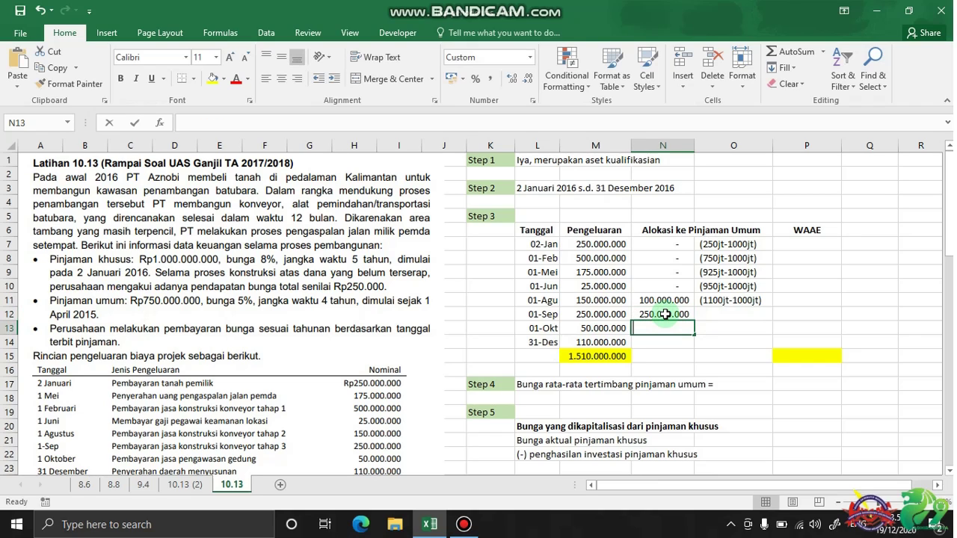
{"action": "type", "text": "50000000"}
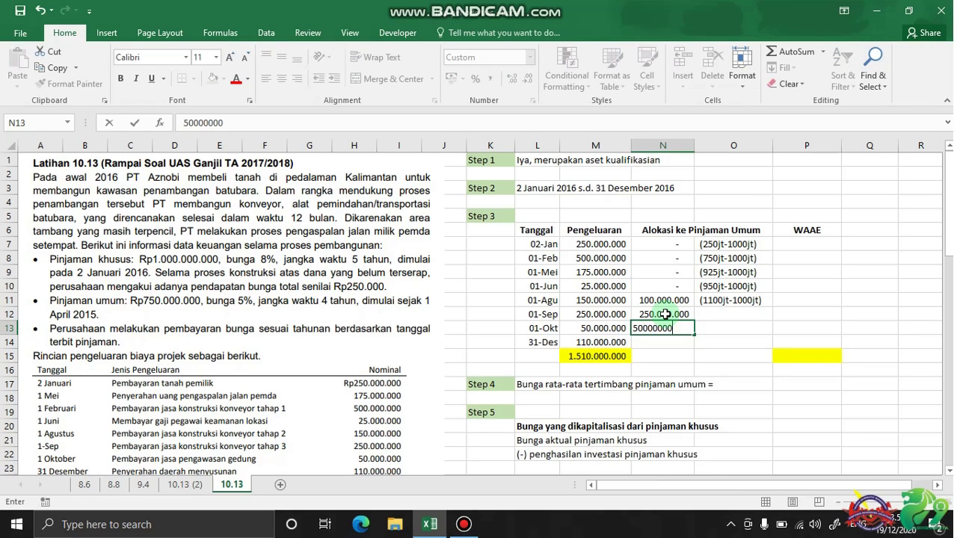
{"action": "key", "text": "Return"}
{"action": "type", "text": "110"}
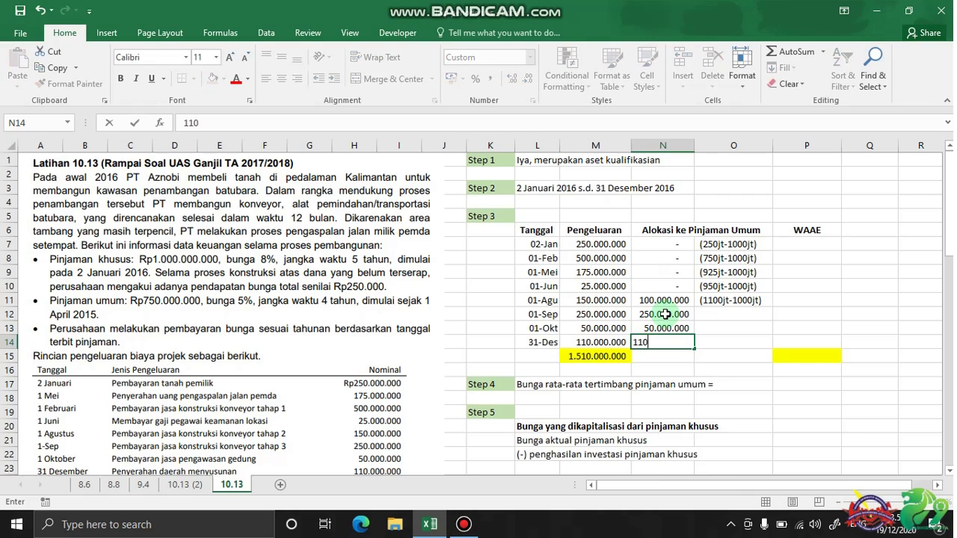
{"action": "type", "text": ".000.000"}
{"action": "key", "text": "Return"}
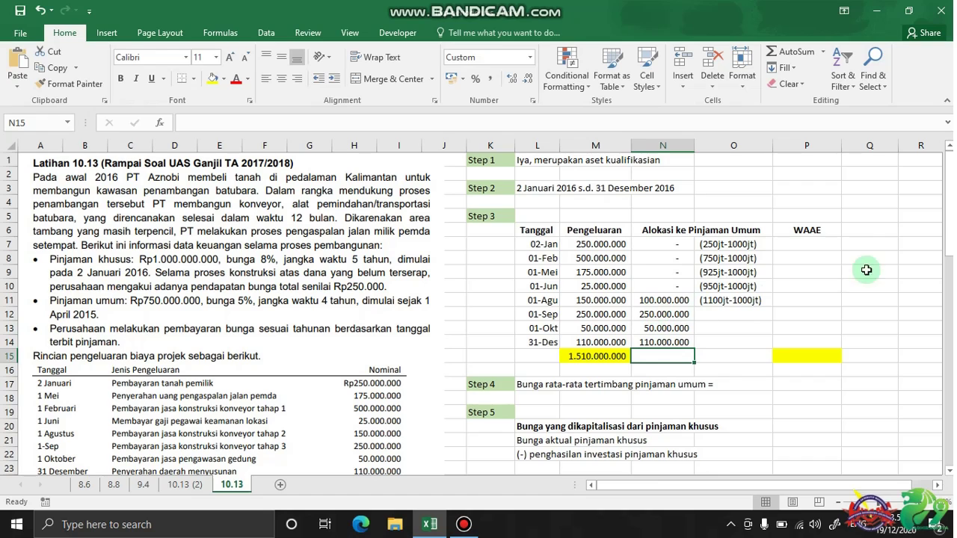
{"action": "left_click", "coordinate": [814, 230]}
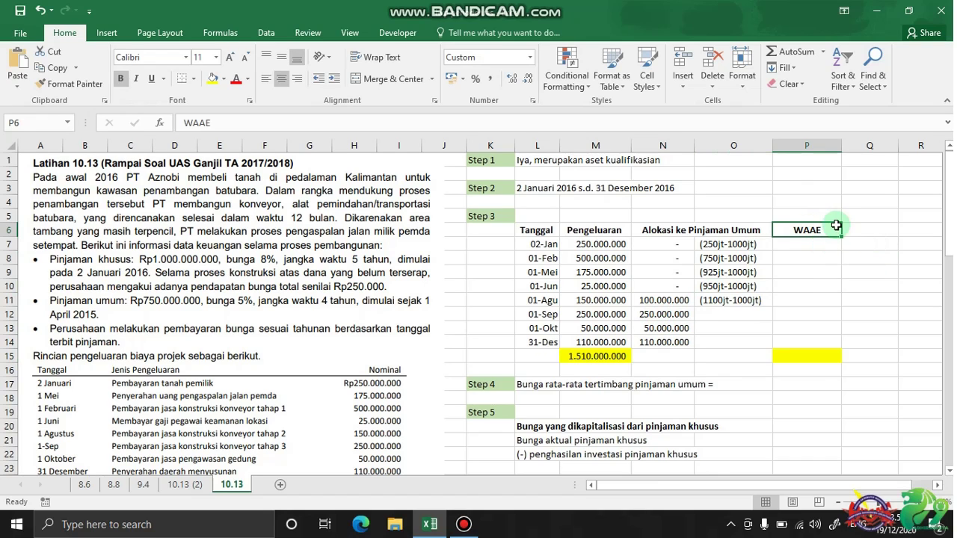
{"action": "scroll", "coordinate": [298, 333], "scroll_direction": "down", "scroll_amount": 7}
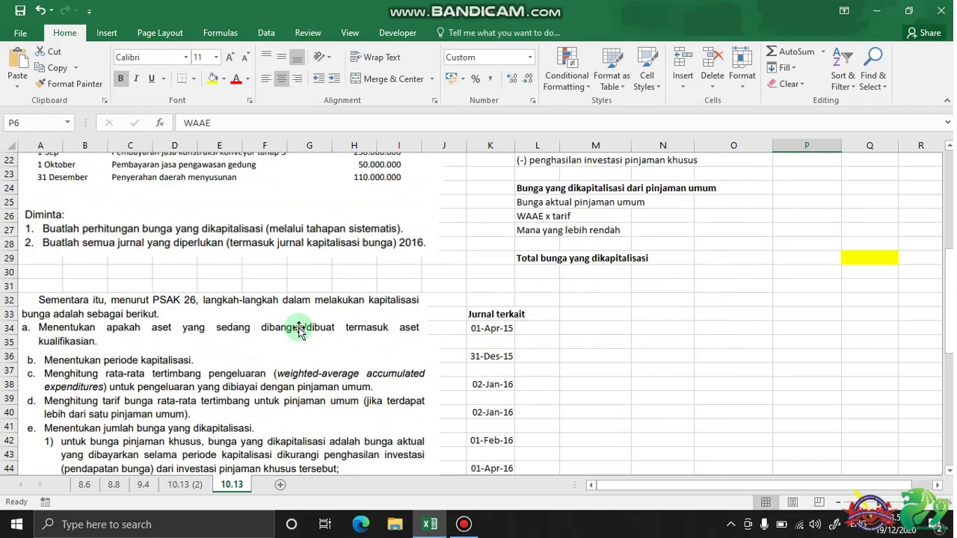
{"action": "scroll", "coordinate": [299, 329], "scroll_direction": "down", "scroll_amount": 1}
{"action": "scroll", "coordinate": [278, 340], "scroll_direction": "down", "scroll_amount": 1}
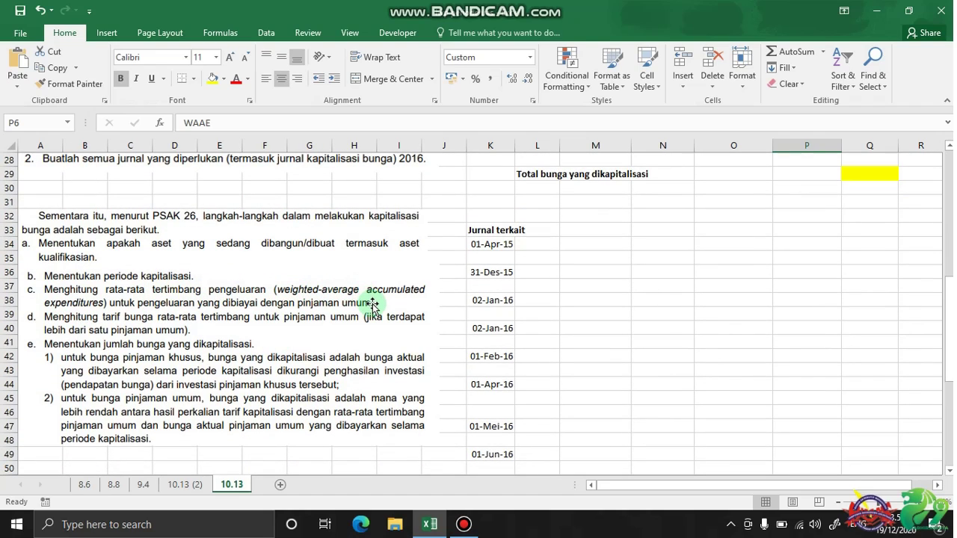
{"action": "scroll", "coordinate": [676, 279], "scroll_direction": "up", "scroll_amount": 7}
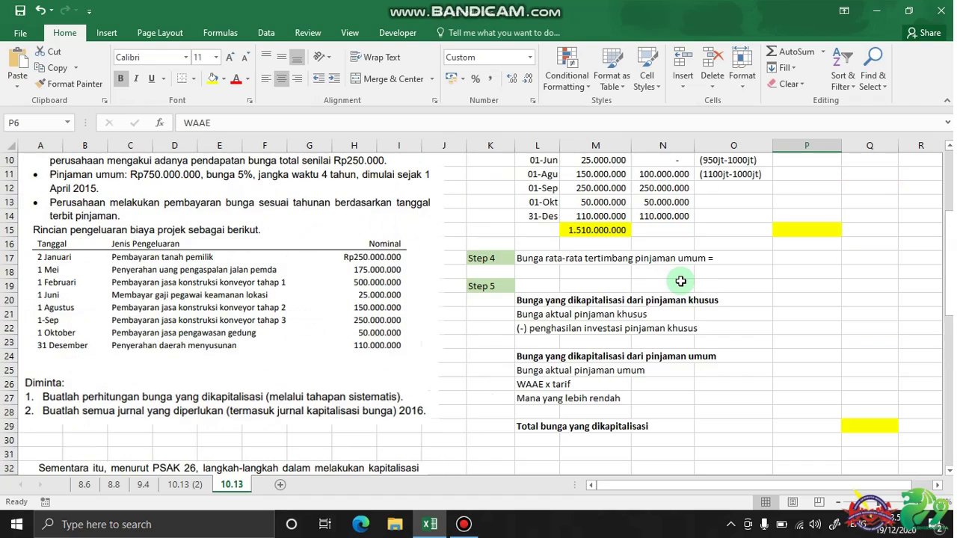
{"action": "scroll", "coordinate": [680, 281], "scroll_direction": "up", "scroll_amount": 3}
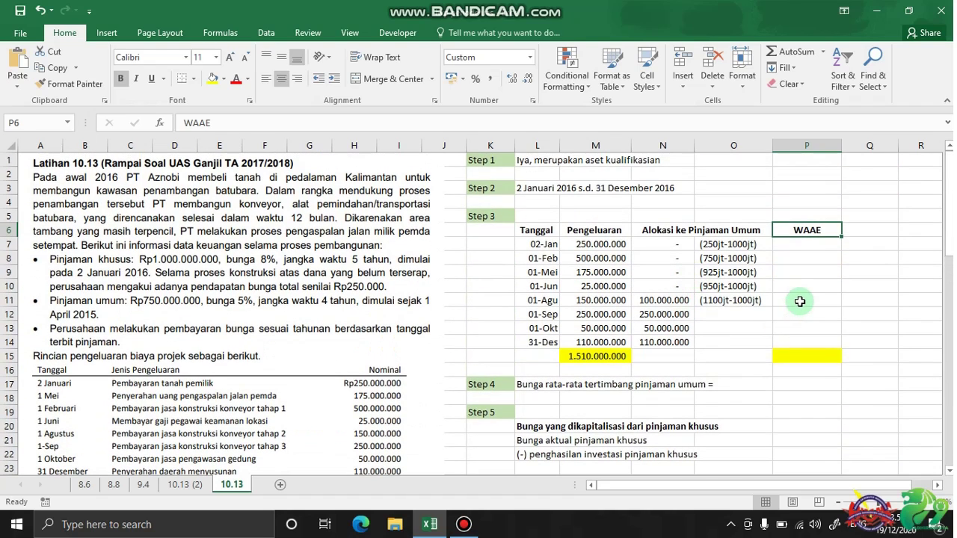
{"action": "left_click", "coordinate": [799, 299]}
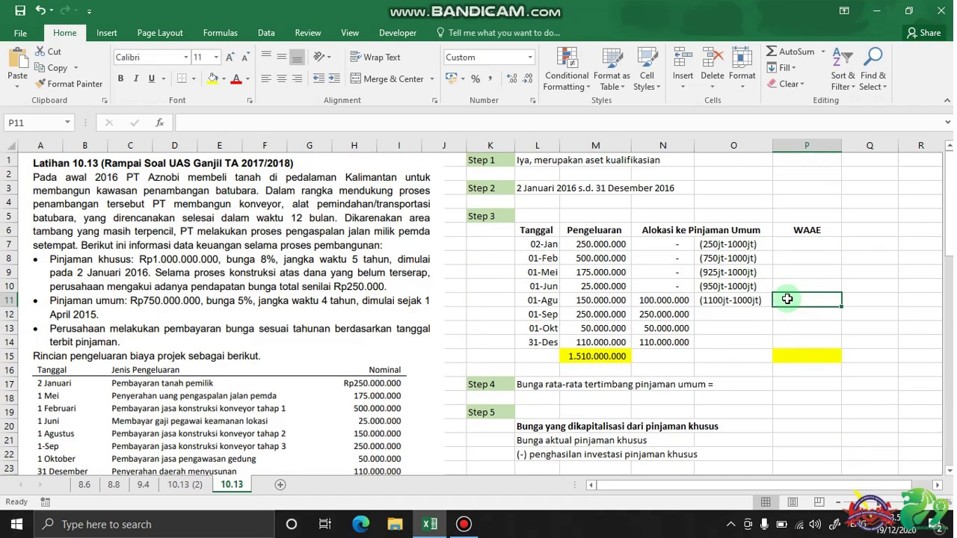
{"action": "left_click", "coordinate": [546, 301]}
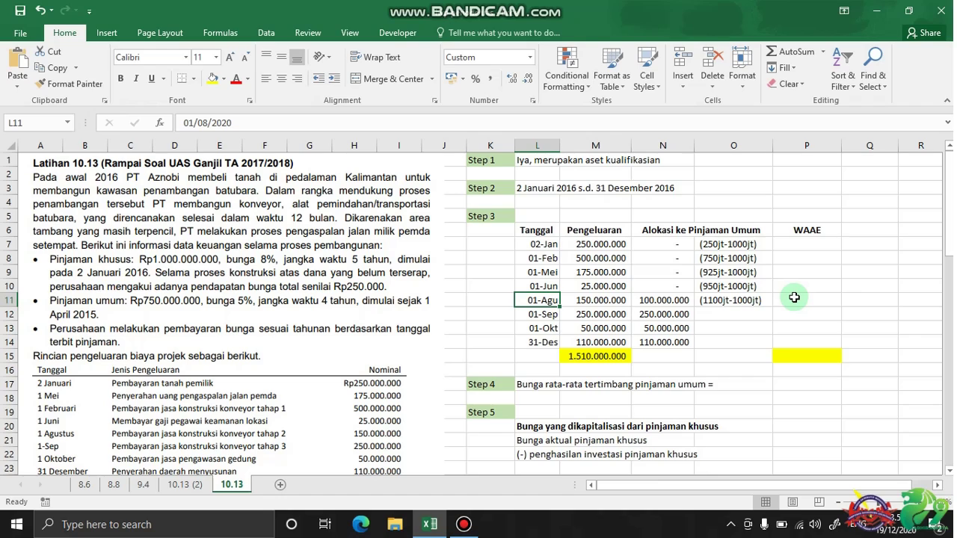
Enter WAAE formulas =5/12*N11, =4/12*N12 and =3/12*N13 for August to October
{"action": "left_click", "coordinate": [794, 297]}
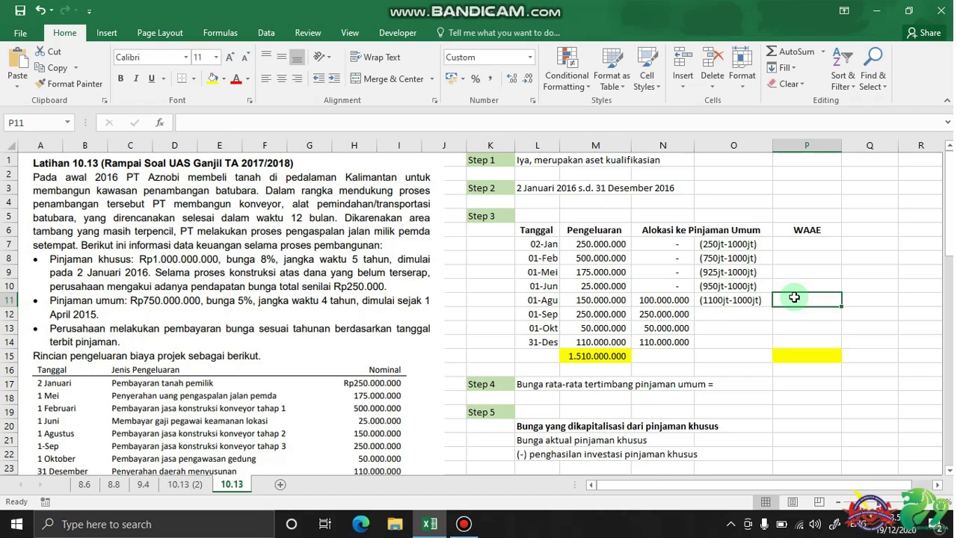
{"action": "type", "text": "=5/12"}
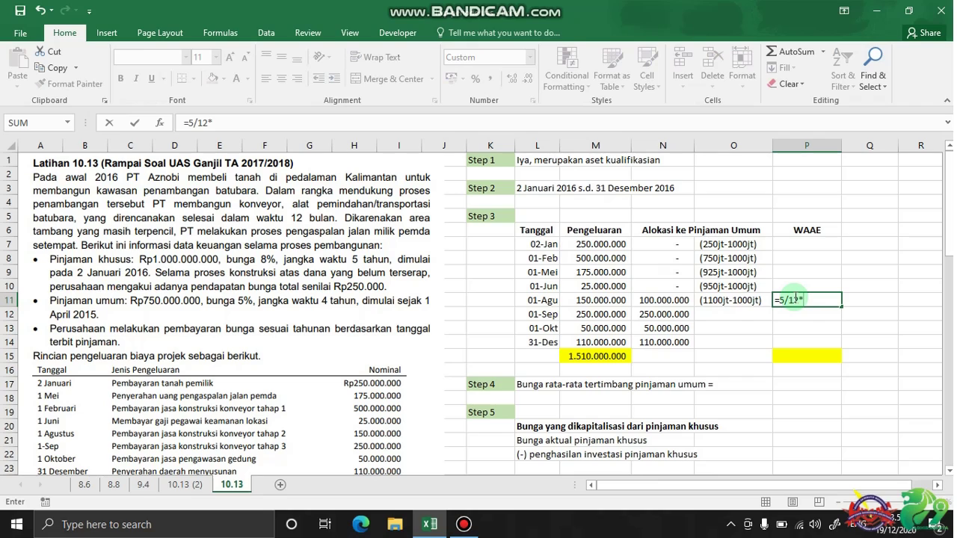
{"action": "type", "text": "*"}
{"action": "key", "text": "Left"}
{"action": "key", "text": "Left"}
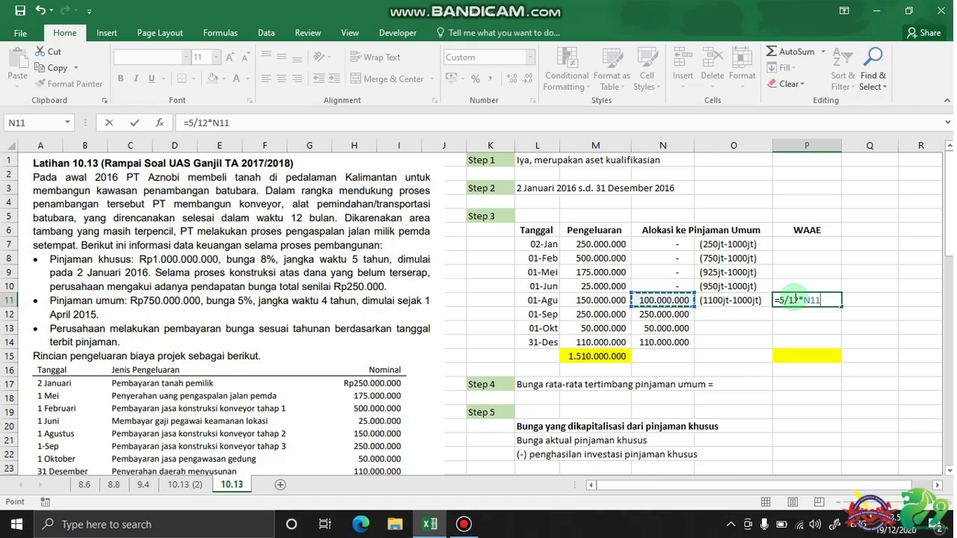
{"action": "key", "text": "Return"}
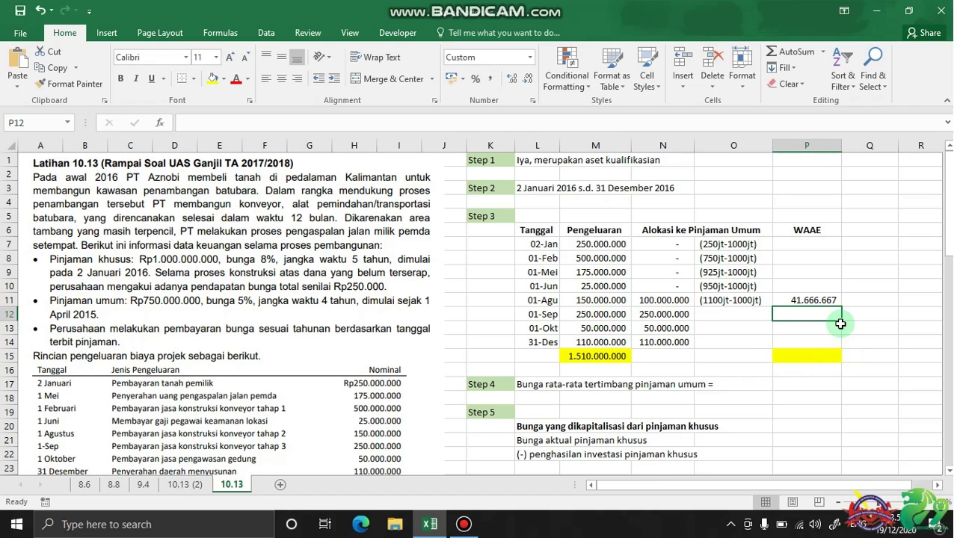
{"action": "type", "text": "=4/12"}
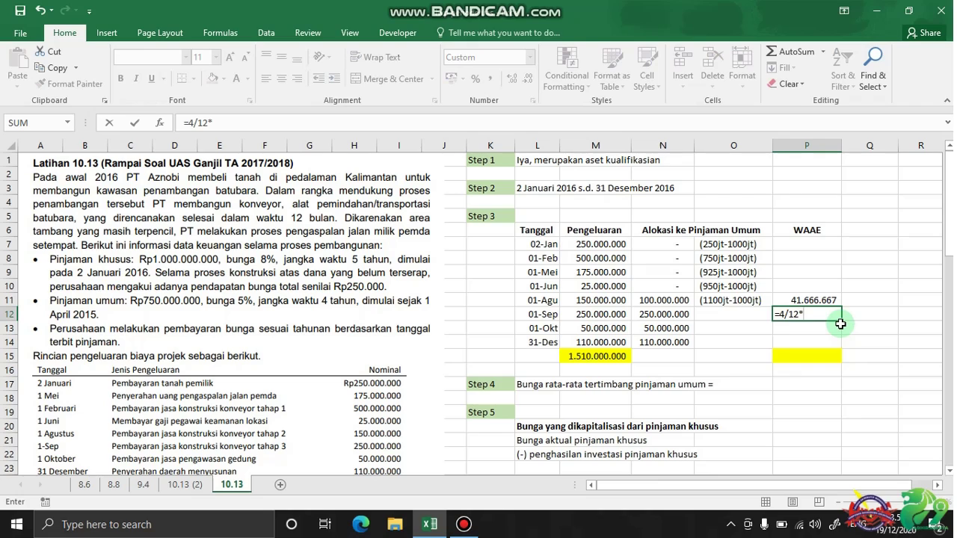
{"action": "type", "text": "*"}
{"action": "key", "text": "Left"}
{"action": "key", "text": "Left"}
{"action": "key", "text": "Left"}
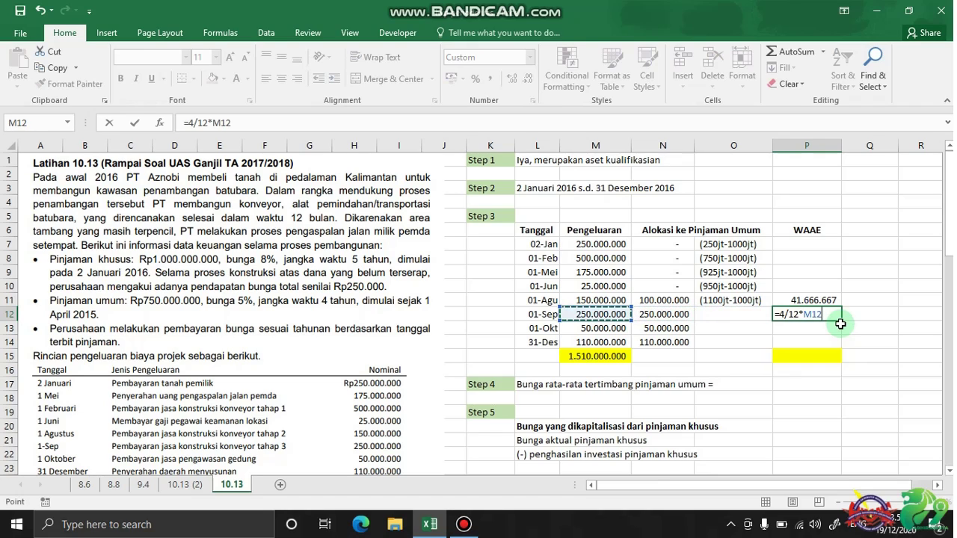
{"action": "key", "text": "Right"}
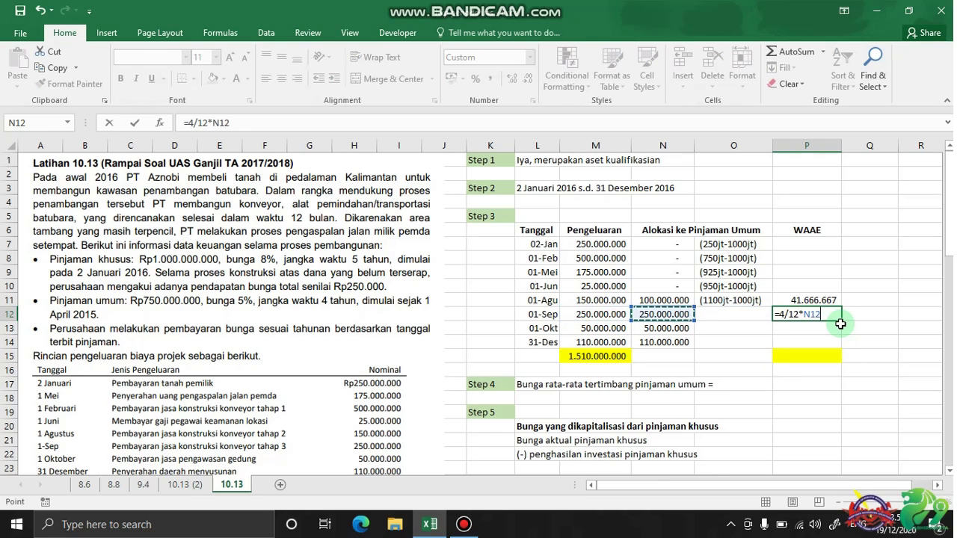
{"action": "key", "text": "Return"}
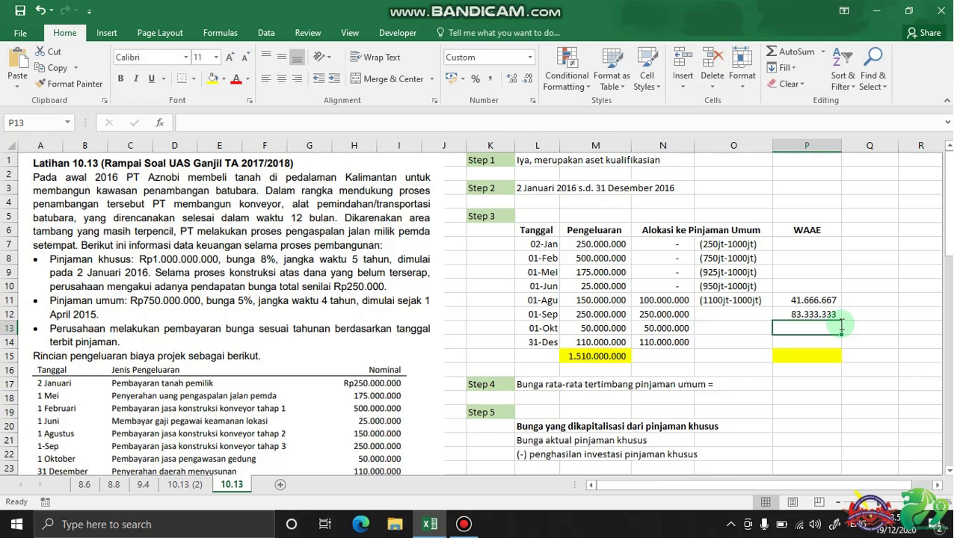
{"action": "type", "text": "="}
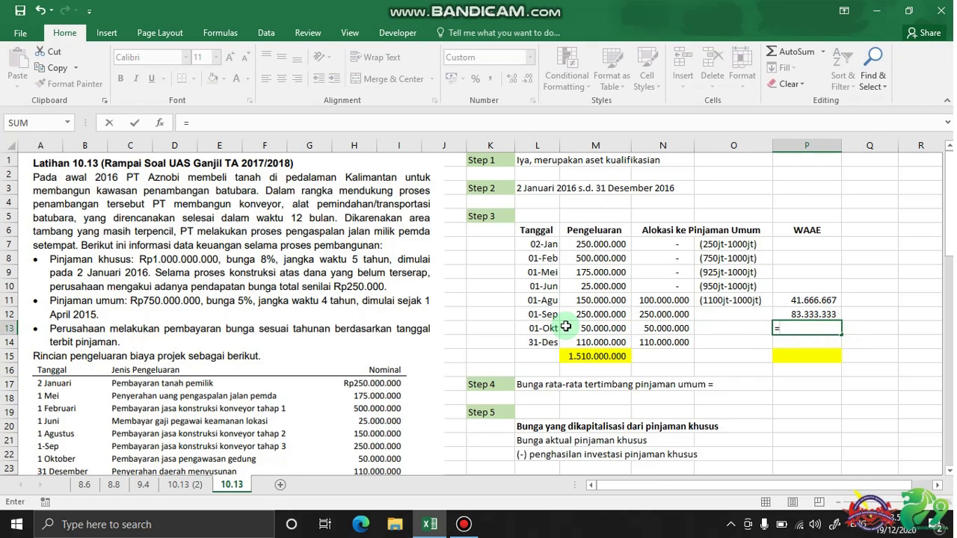
{"action": "type", "text": "3/12*"}
{"action": "key", "text": "Left"}
{"action": "key", "text": "Left"}
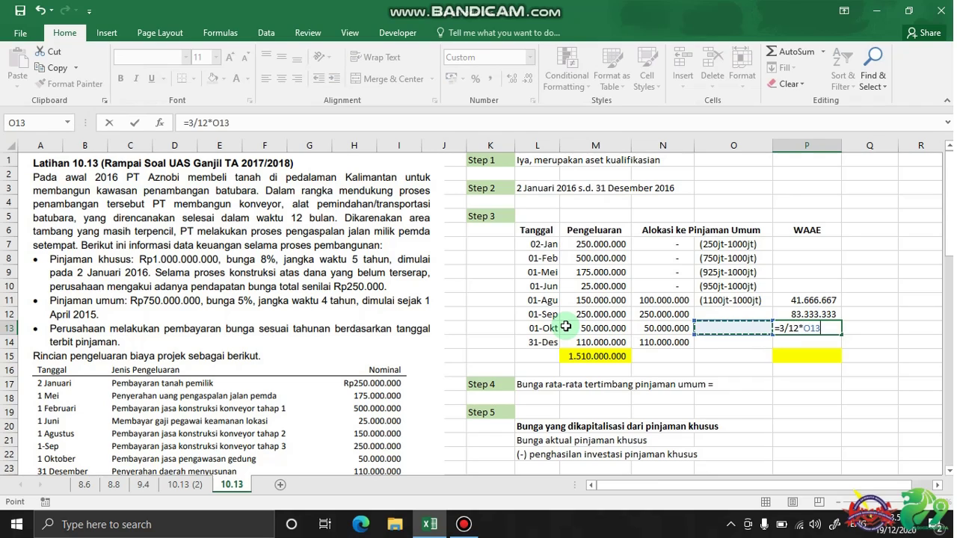
{"action": "key", "text": "Return"}
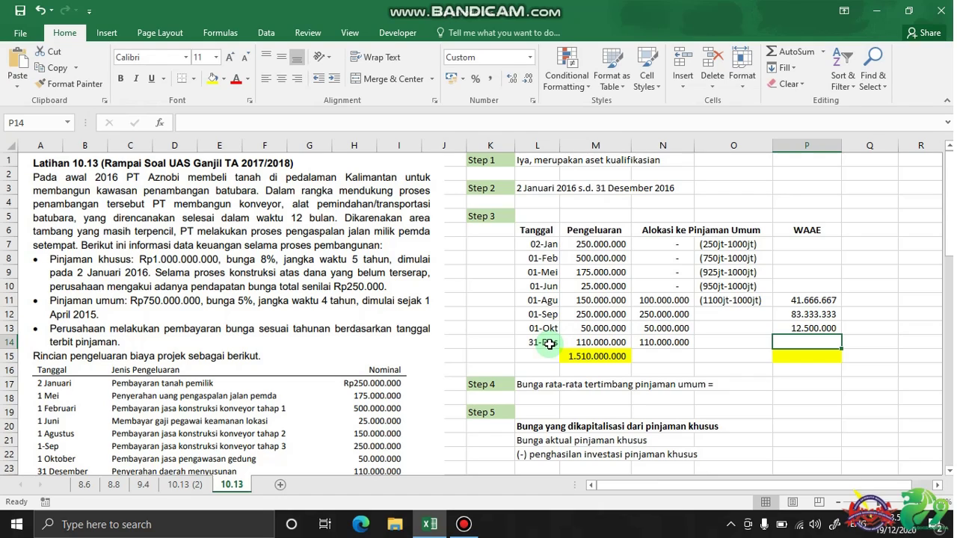
Enter the December WAAE formula =0/12*N14 in P14, giving zero
{"action": "type", "text": "0/"}
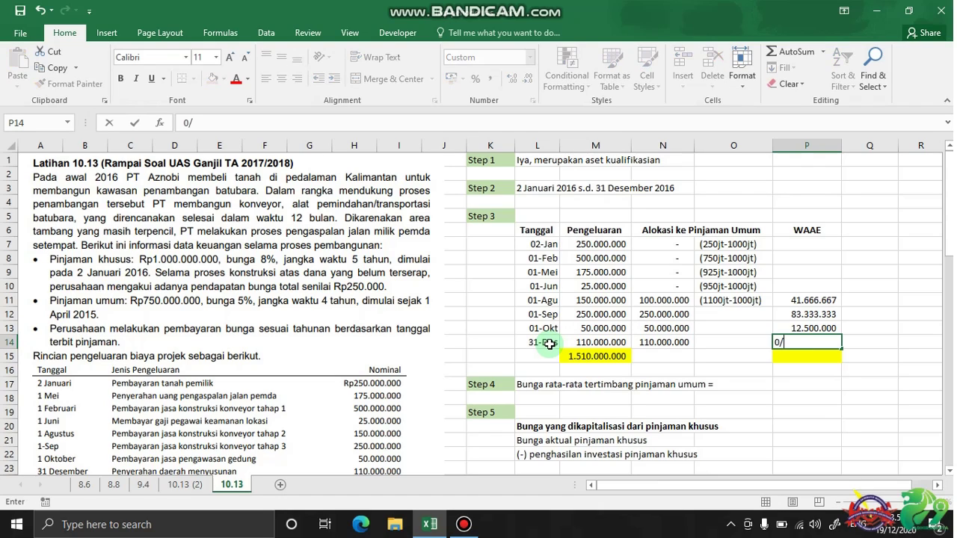
{"action": "type", "text": "12*"}
{"action": "key", "text": "Left"}
{"action": "key", "text": "Left"}
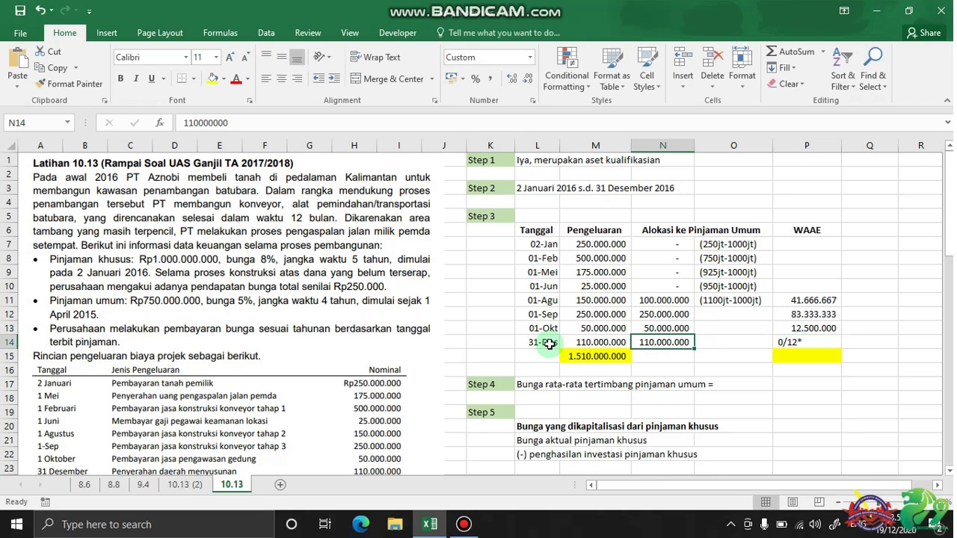
{"action": "left_click", "coordinate": [828, 343]}
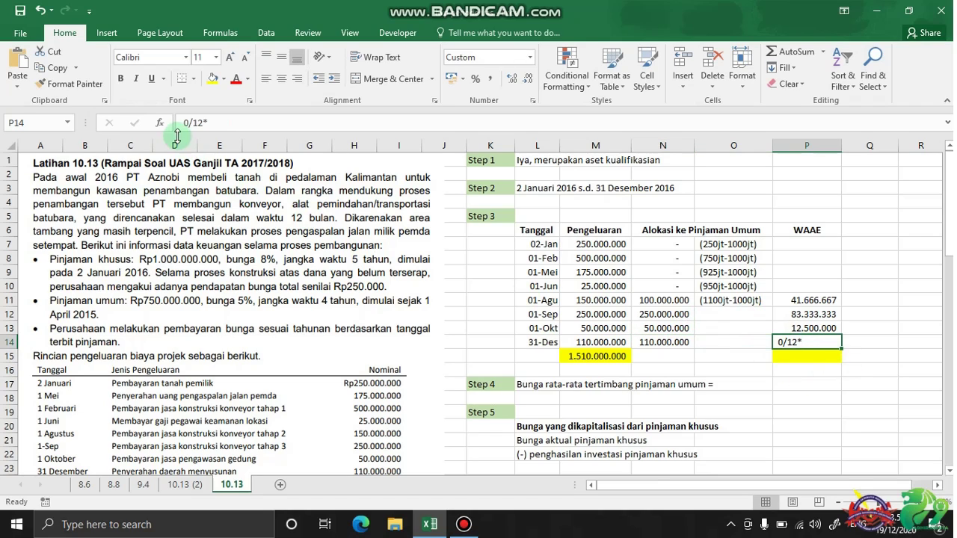
{"action": "left_click", "coordinate": [184, 124]}
{"action": "type", "text": "="}
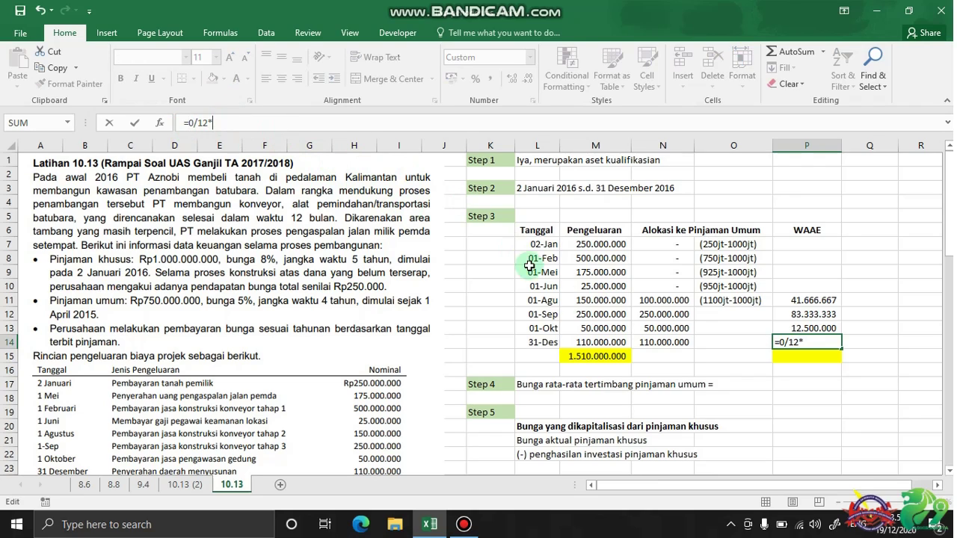
{"action": "left_click", "coordinate": [658, 342]}
{"action": "key", "text": "Return"}
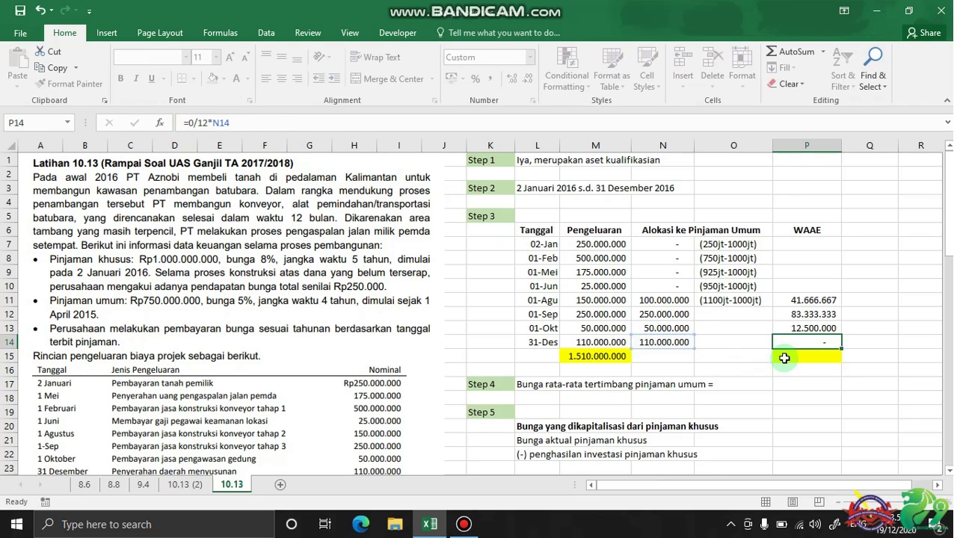
Total P11:P14 with SUM in the yellow cell P15, giving 137.500.000
{"action": "type", "text": "=sum"}
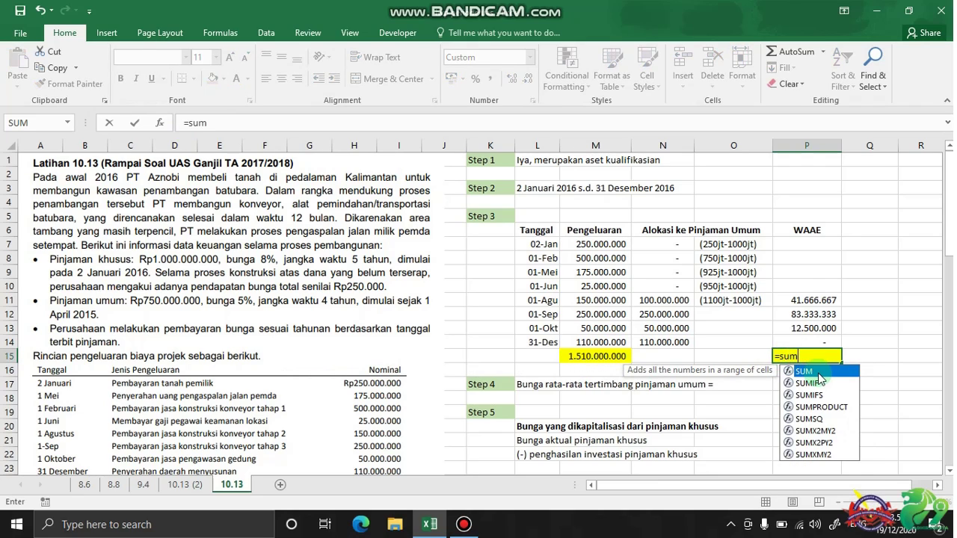
{"action": "double_click", "coordinate": [803, 370]}
{"action": "left_click_drag", "start_coordinate": [807, 299], "coordinate": [816, 337]}
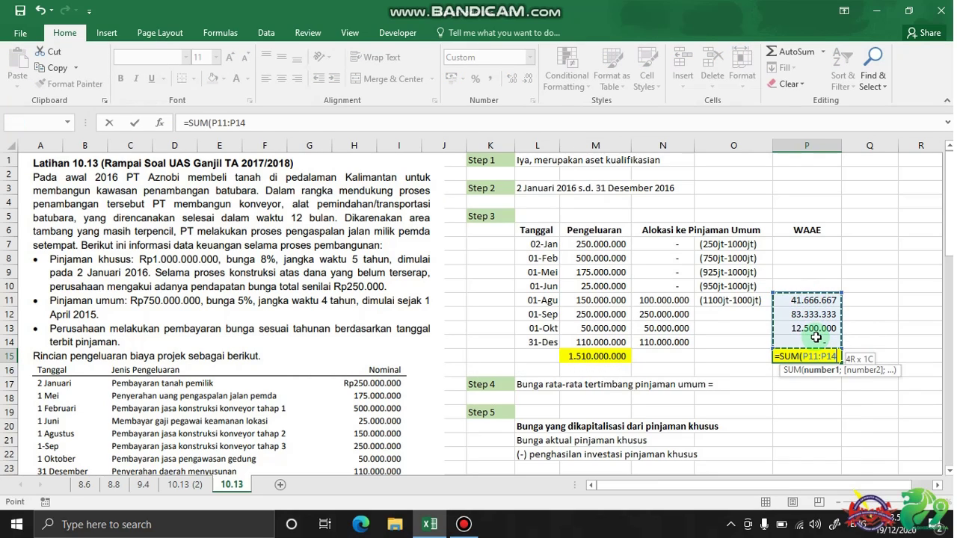
{"action": "key", "text": "Return"}
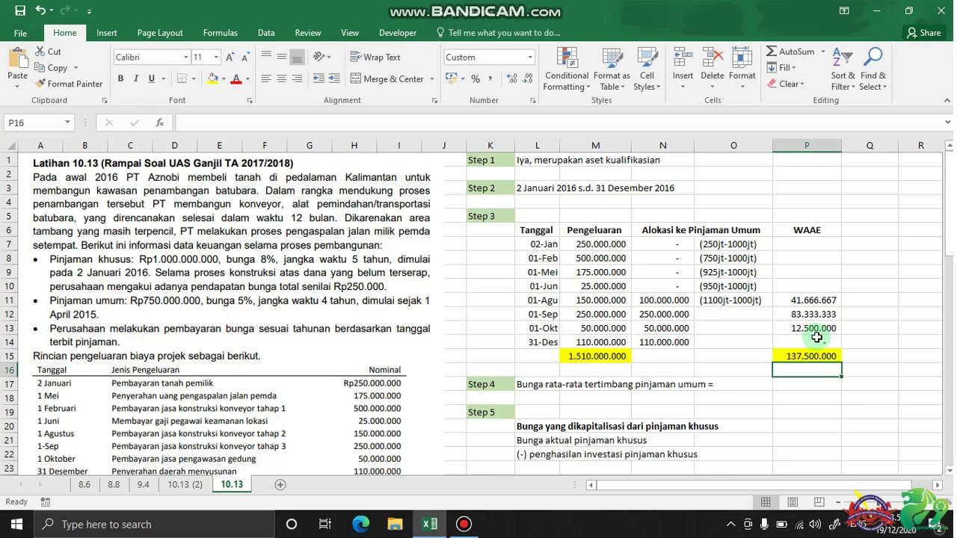
{"action": "left_click", "coordinate": [814, 355]}
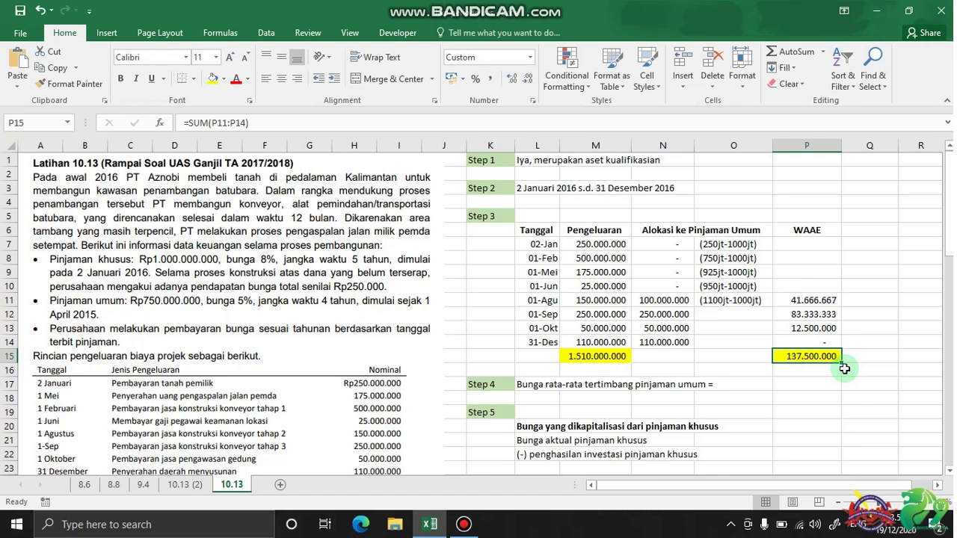
Enter 5% in P17 as the Step 4 weighted-average general-loan interest rate
{"action": "left_click", "coordinate": [811, 384]}
{"action": "scroll", "coordinate": [690, 366], "scroll_direction": "down", "scroll_amount": 2}
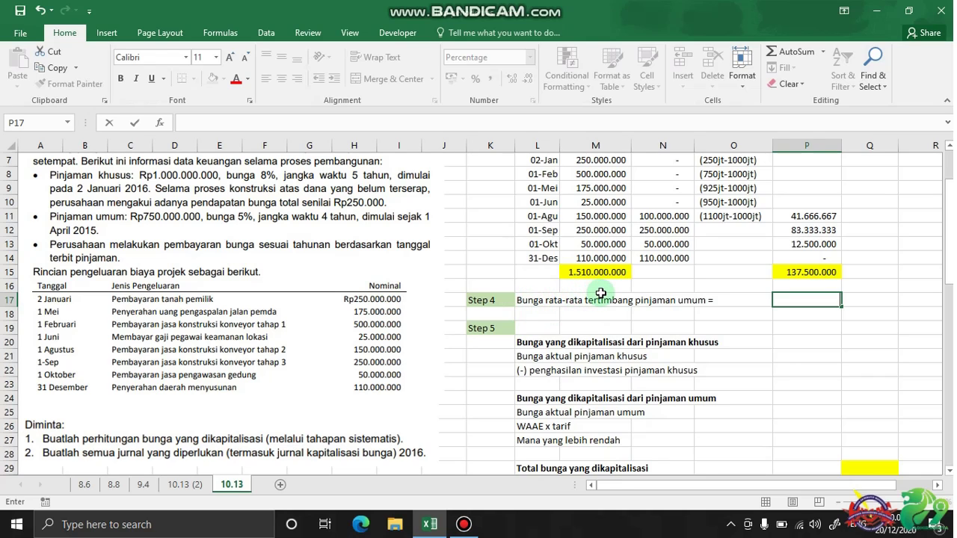
{"action": "scroll", "coordinate": [176, 357], "scroll_direction": "down", "scroll_amount": 7}
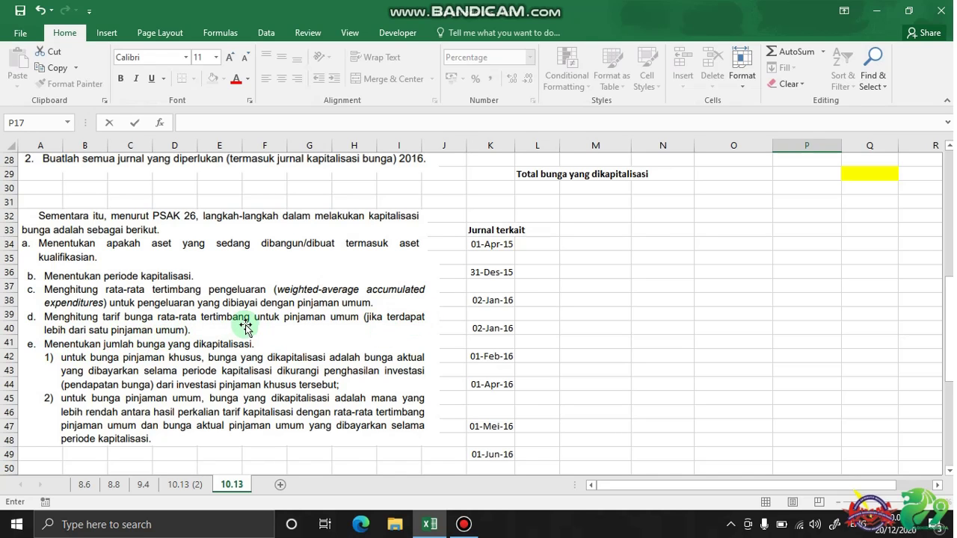
{"action": "scroll", "coordinate": [246, 327], "scroll_direction": "up", "scroll_amount": 8}
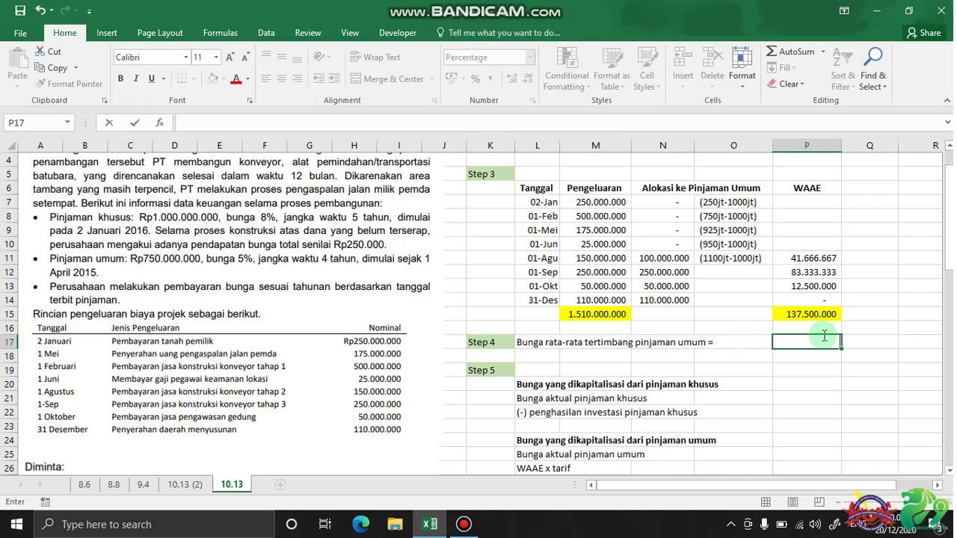
{"action": "key", "text": "Return"}
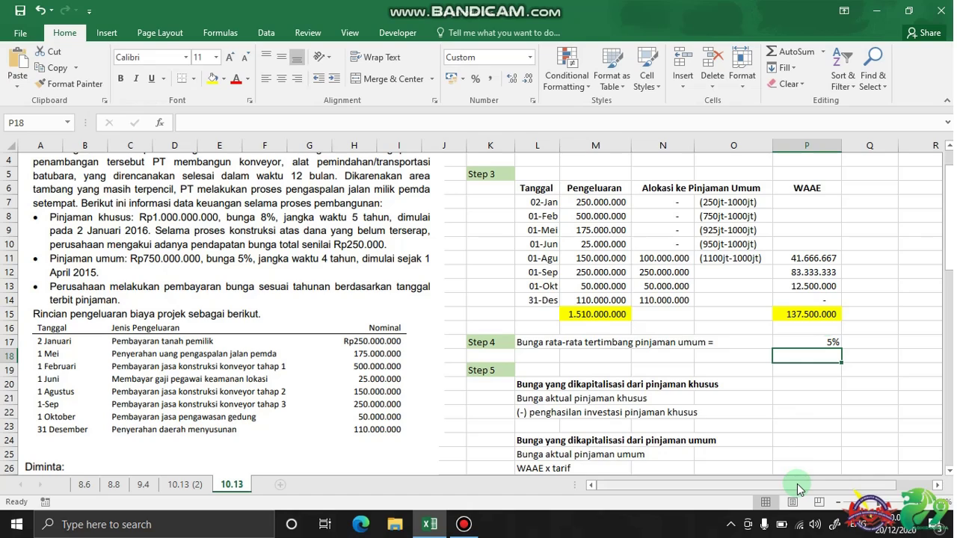
{"action": "left_click_drag", "start_coordinate": [797, 489], "coordinate": [859, 482]}
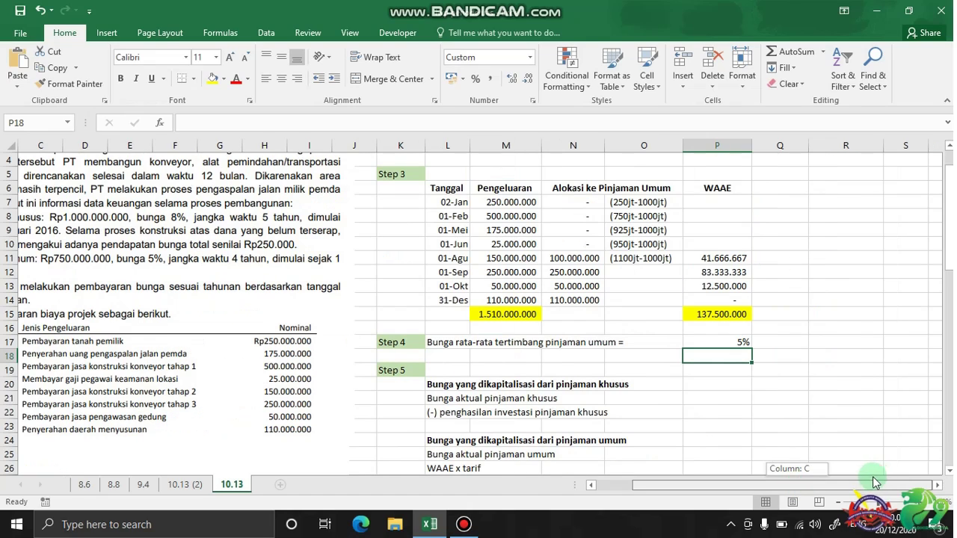
List the loans as 750.000.000 at 5% and 500.000.000 at 10% in R13:S14
{"action": "left_click", "coordinate": [859, 284]}
{"action": "type", "text": "750"}
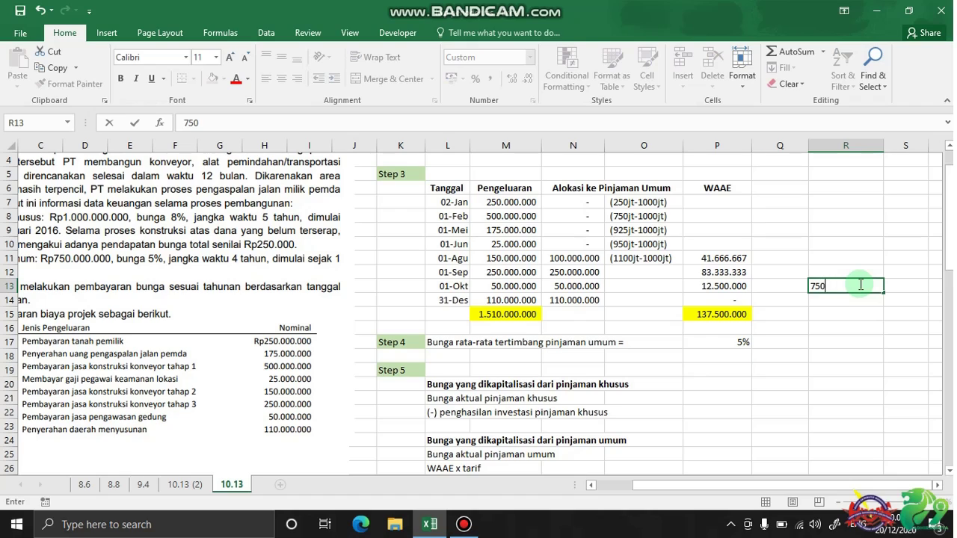
{"action": "type", "text": ".000.0000"}
{"action": "key", "text": "Tab"}
{"action": "type", "text": "5%"}
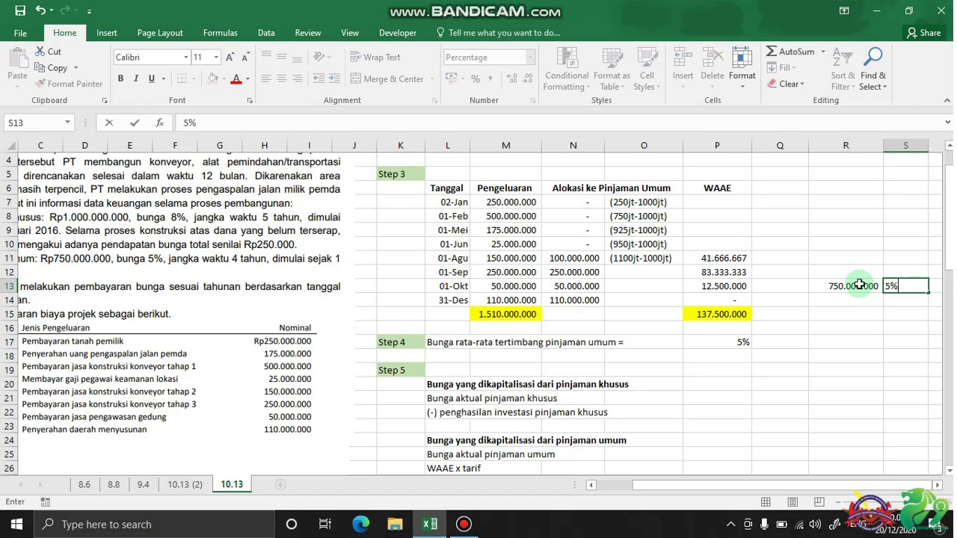
{"action": "key", "text": "Return"}
{"action": "key", "text": "Left"}
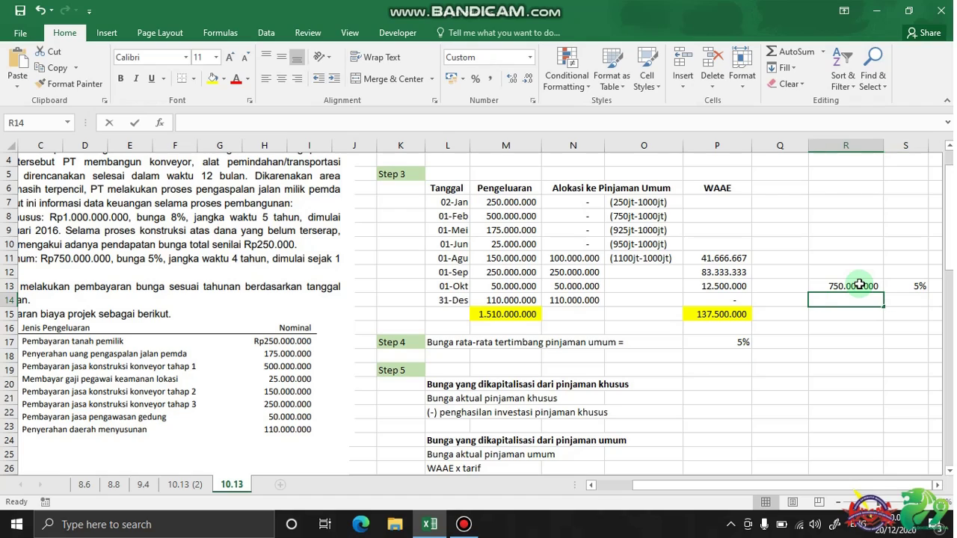
{"action": "type", "text": "500.000"}
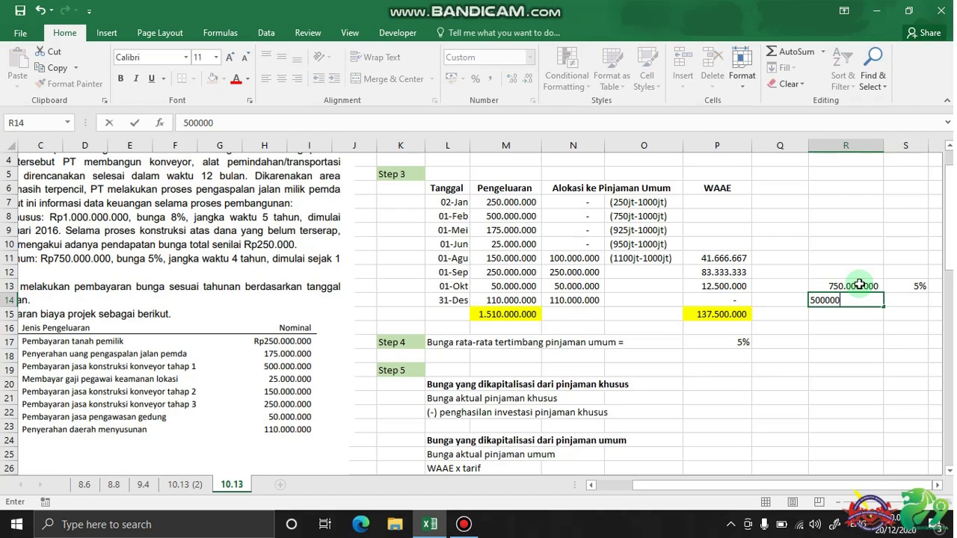
{"action": "type", "text": ".000"}
{"action": "key", "text": "Tab"}
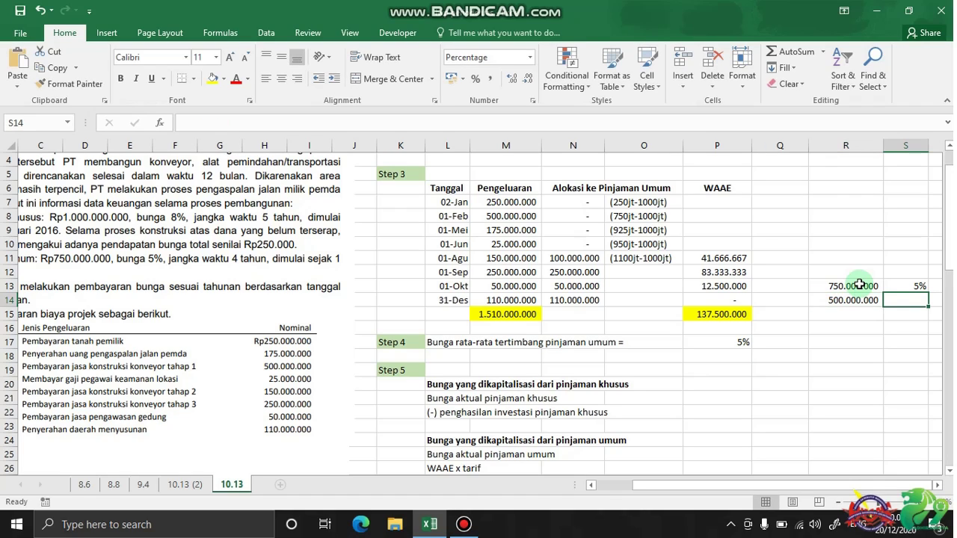
{"action": "type", "text": "10"}
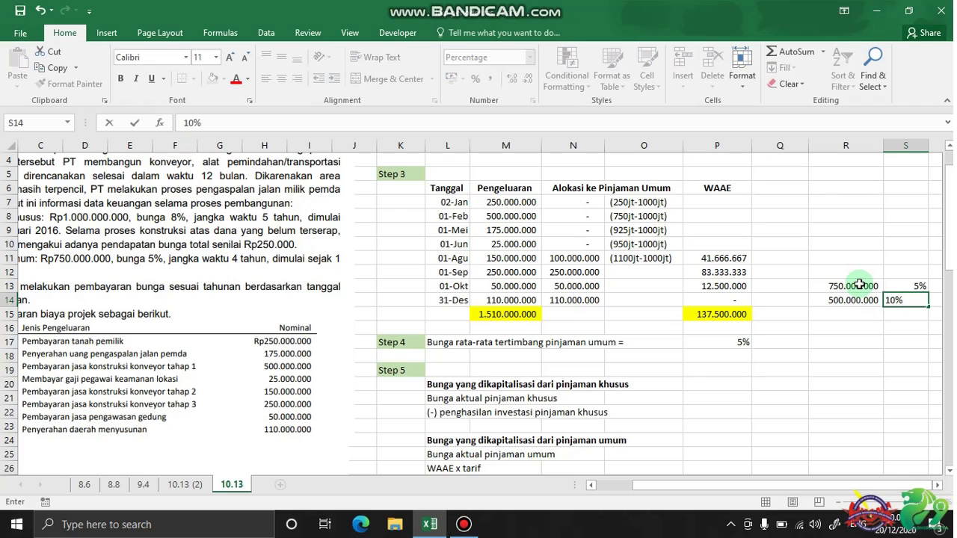
{"action": "key", "text": "Return"}
Give R15 a top border and total the loans there with =SUM(R13:R14)
{"action": "left_click", "coordinate": [863, 313]}
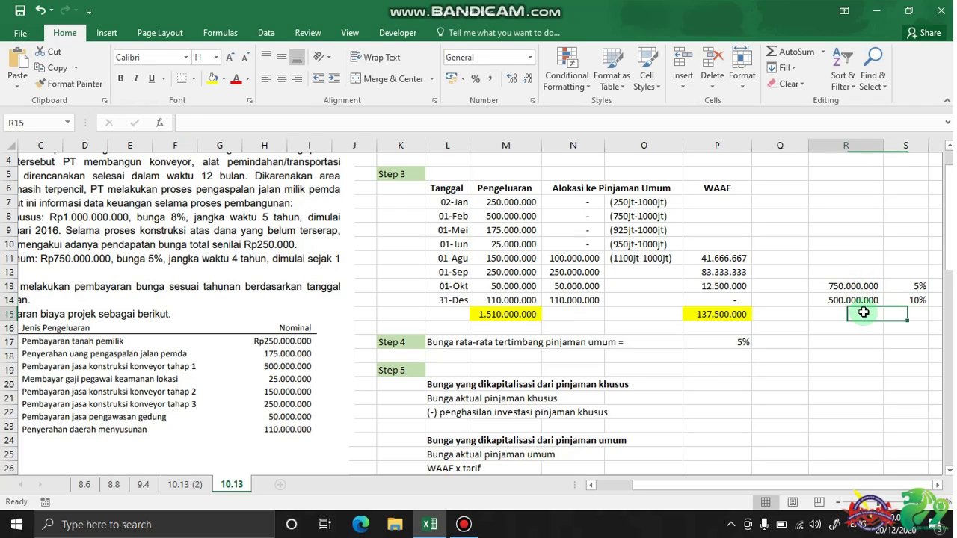
{"action": "left_click", "coordinate": [192, 78]}
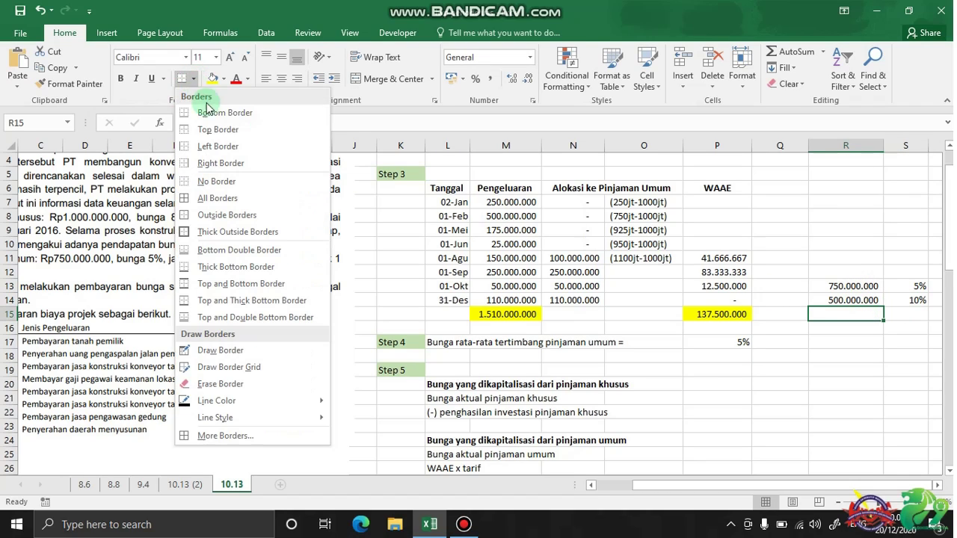
{"action": "left_click", "coordinate": [217, 129]}
{"action": "left_click", "coordinate": [859, 326]}
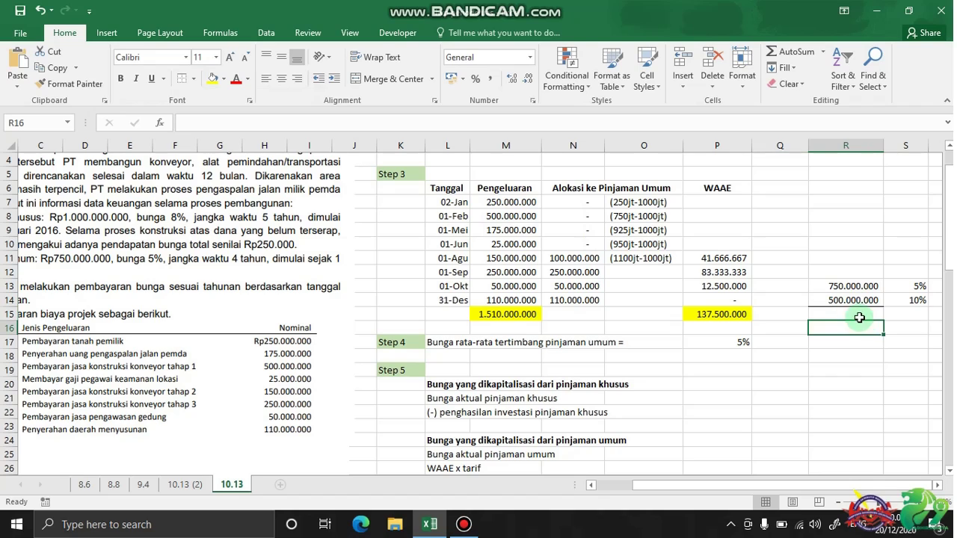
{"action": "left_click", "coordinate": [859, 316]}
{"action": "type", "text": "=s"}
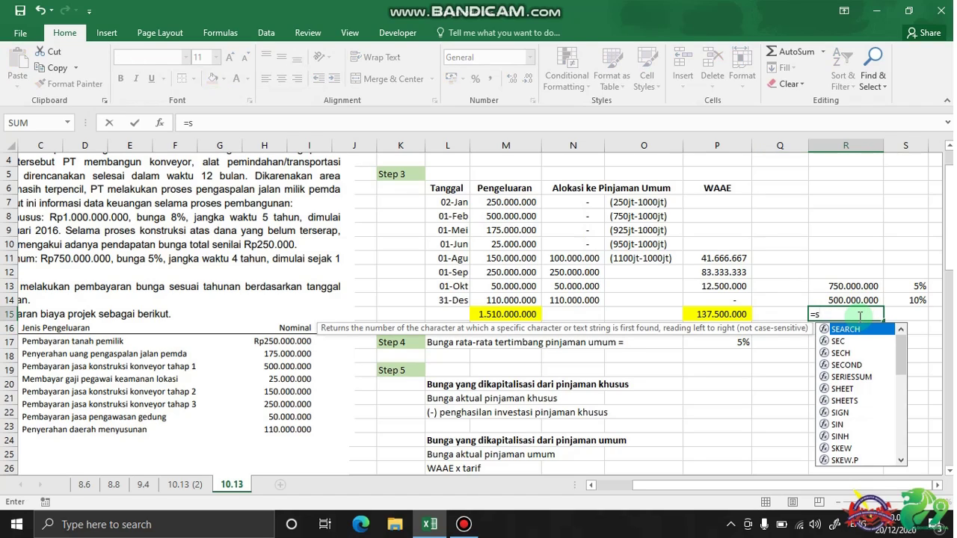
{"action": "type", "text": "um"}
{"action": "key", "text": "Tab"}
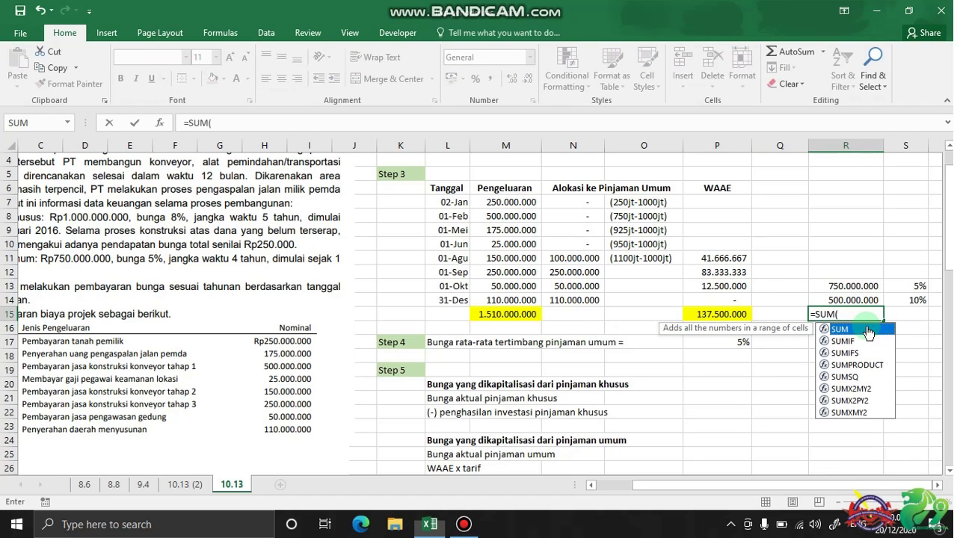
{"action": "left_click_drag", "start_coordinate": [860, 287], "coordinate": [861, 297]}
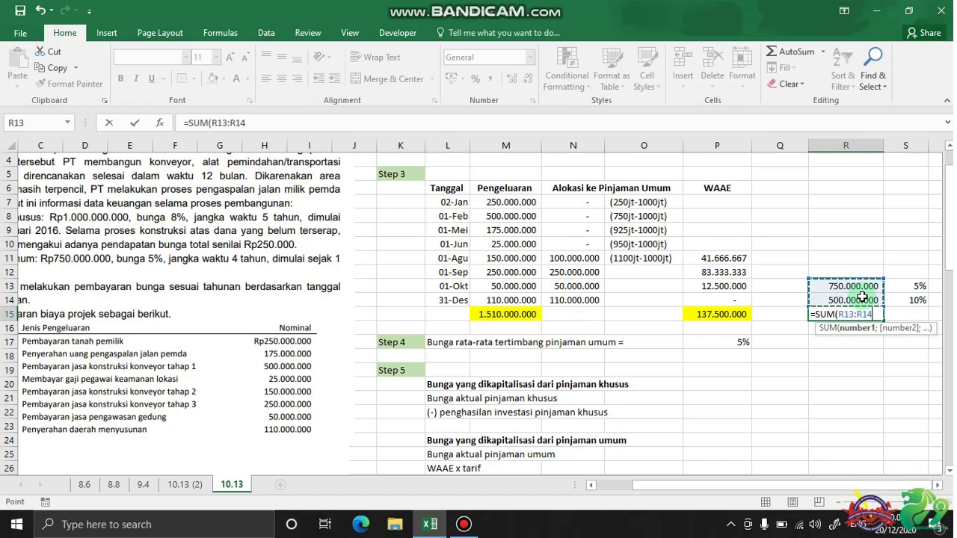
{"action": "type", "text": ")"}
{"action": "key", "text": "Return"}
{"action": "left_click", "coordinate": [858, 344]}
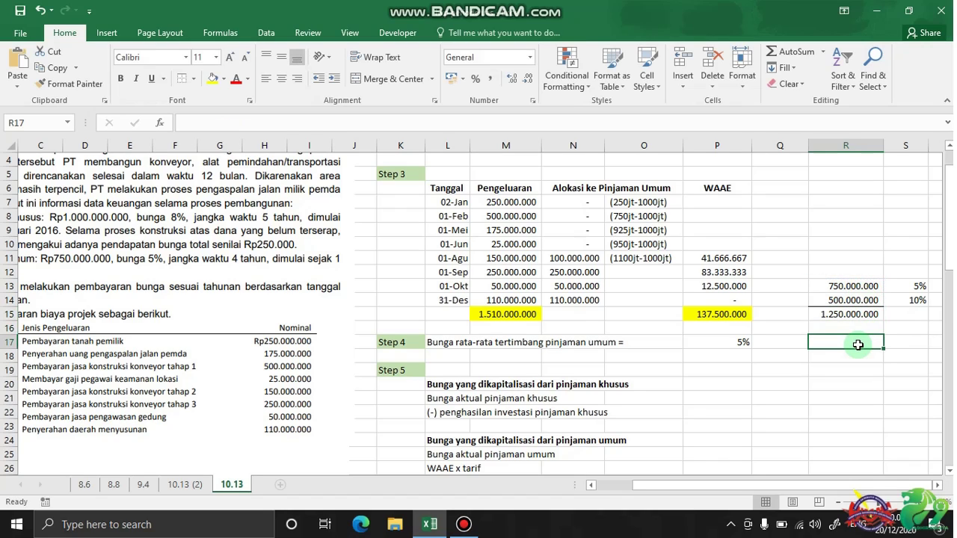
Enter the weighted rate formula =(S13*R13/R15)+(S14*R14/R15) in R17
{"action": "type", "text": "="}
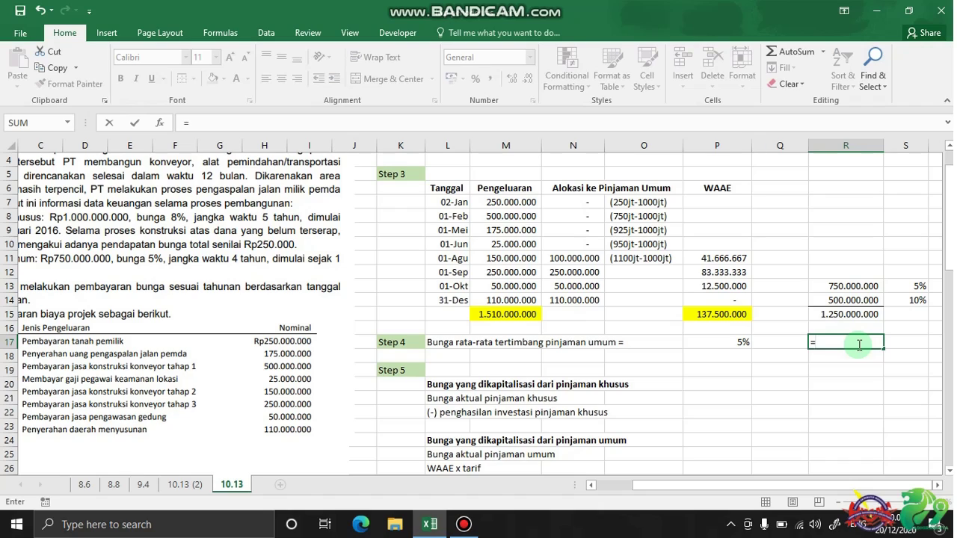
{"action": "type", "text": "("}
{"action": "left_click", "coordinate": [918, 285]}
{"action": "type", "text": "*"}
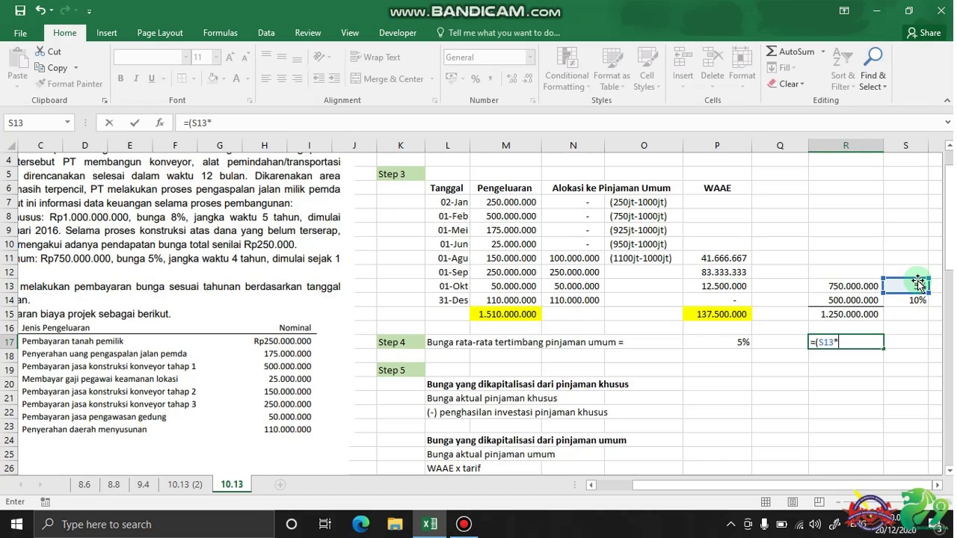
{"action": "left_click", "coordinate": [837, 282]}
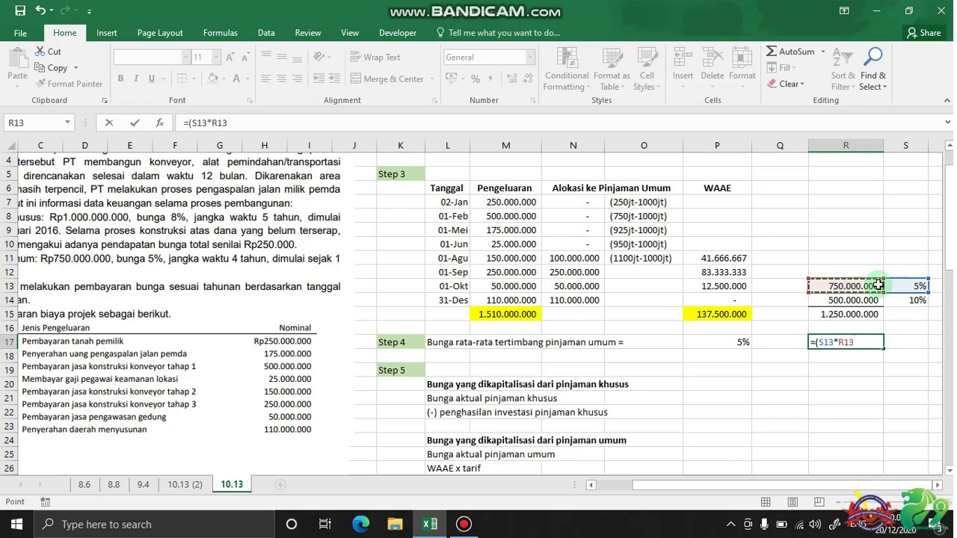
{"action": "type", "text": "/"}
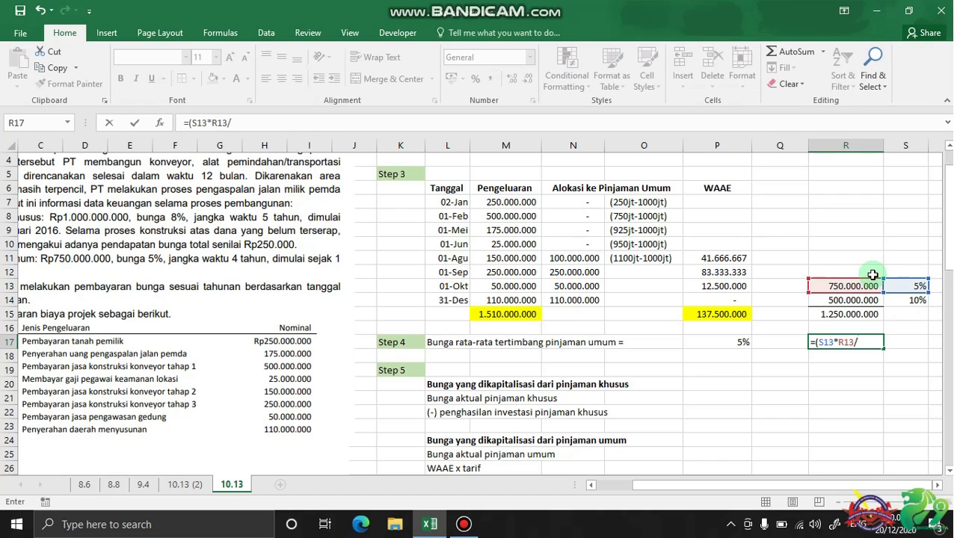
{"action": "left_click", "coordinate": [873, 313]}
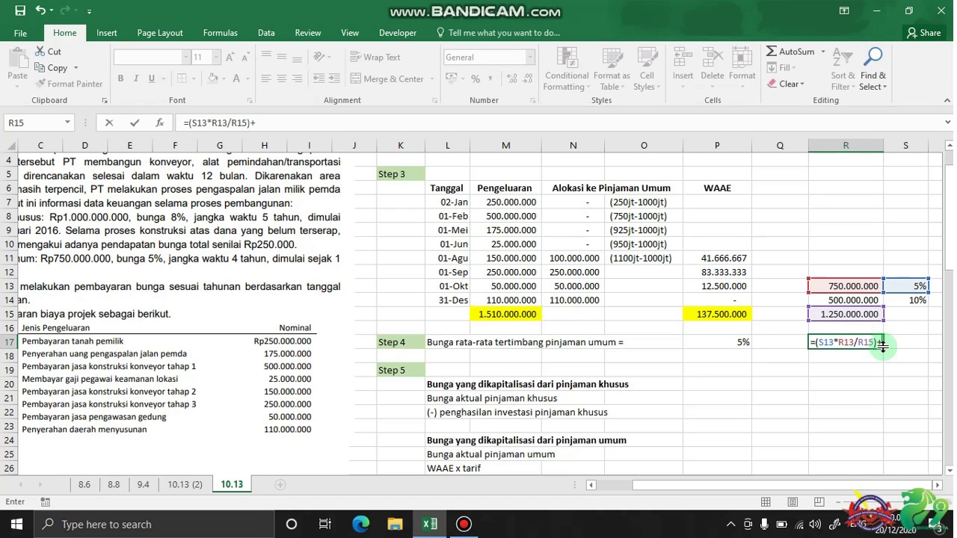
{"action": "left_click", "coordinate": [923, 301]}
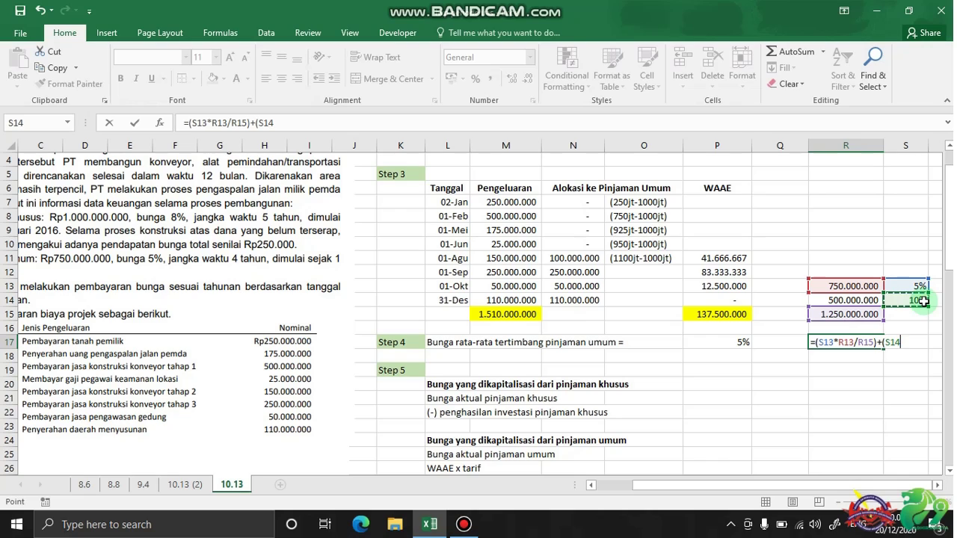
{"action": "type", "text": "*"}
{"action": "left_click", "coordinate": [856, 301]}
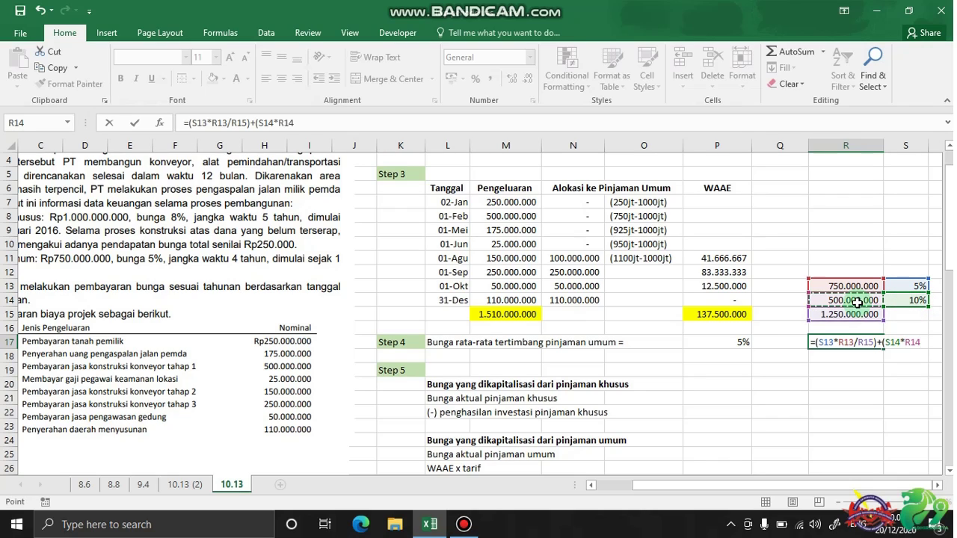
{"action": "type", "text": "/"}
{"action": "left_click", "coordinate": [854, 314]}
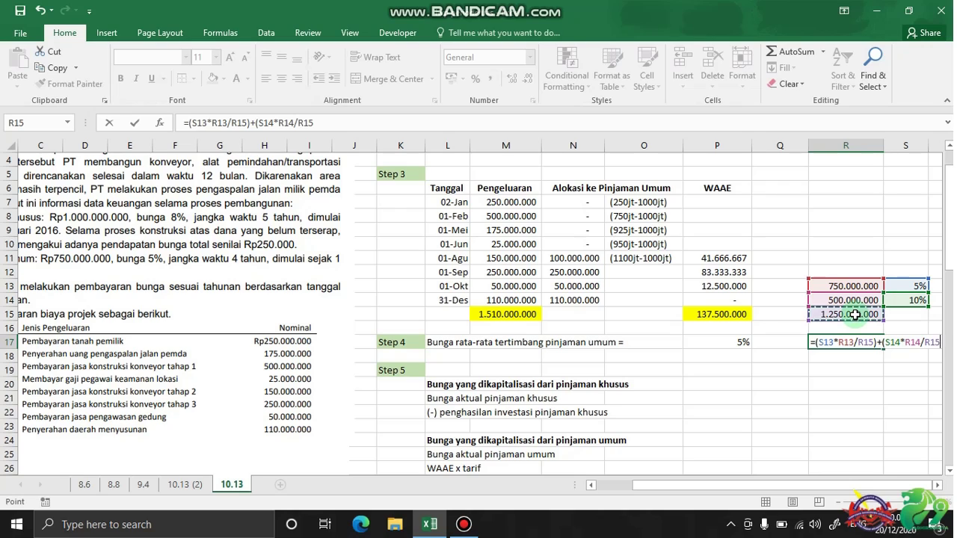
{"action": "type", "text": ")"}
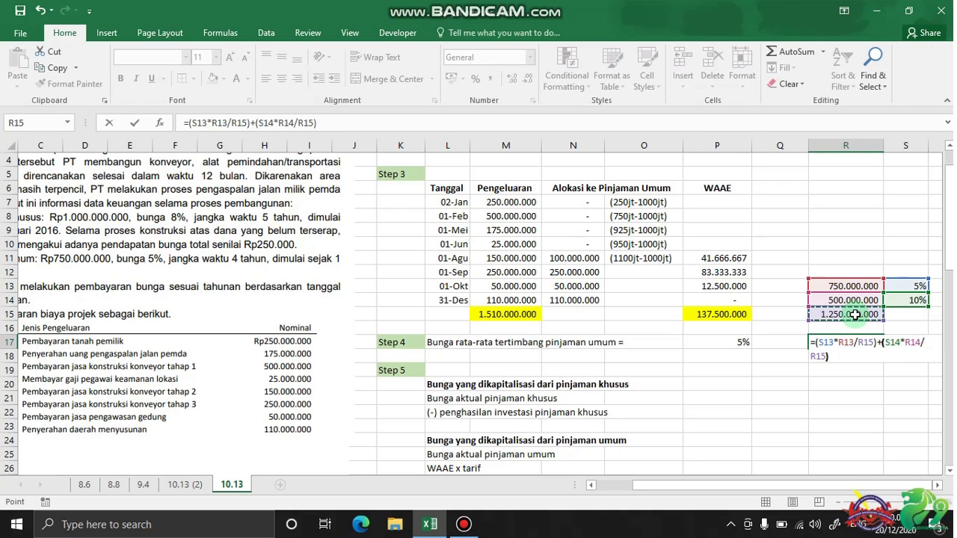
{"action": "key", "text": "Return"}
Show R17 in Percent Style as 7% and select the side calculation R13:S17
{"action": "left_click", "coordinate": [867, 341]}
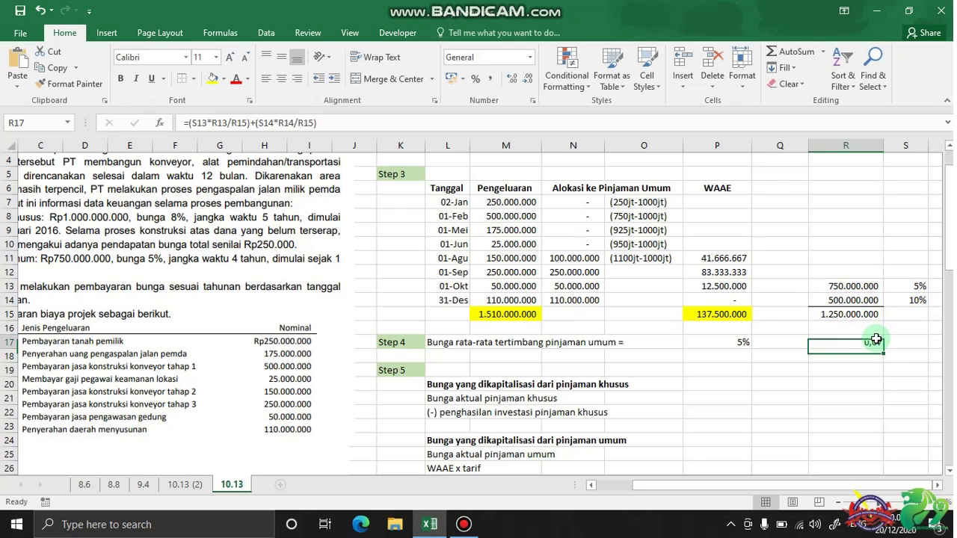
{"action": "left_click", "coordinate": [475, 79]}
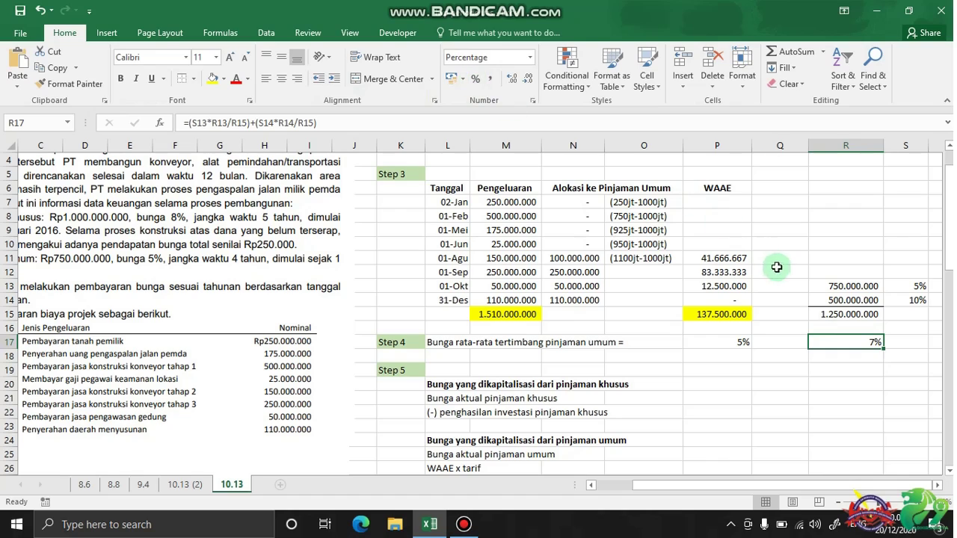
{"action": "left_click", "coordinate": [778, 271]}
{"action": "left_click_drag", "start_coordinate": [841, 286], "coordinate": [907, 335]}
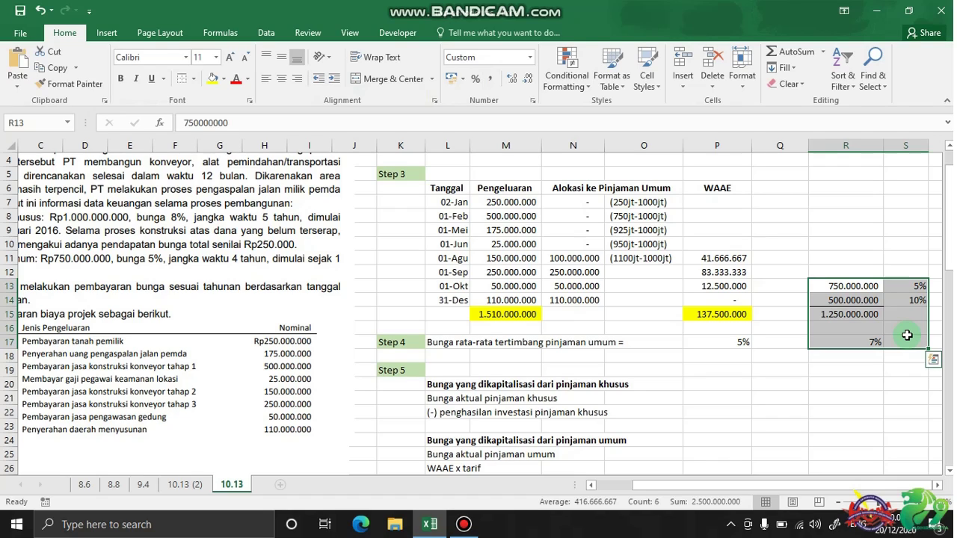
{"action": "key", "text": "Delete"}
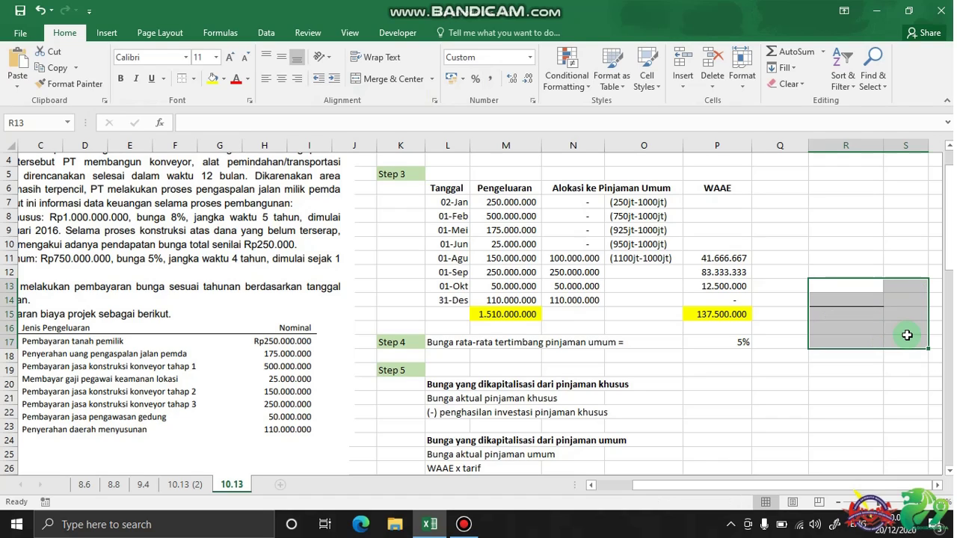
{"action": "left_click", "coordinate": [822, 355]}
{"action": "left_click", "coordinate": [748, 341]}
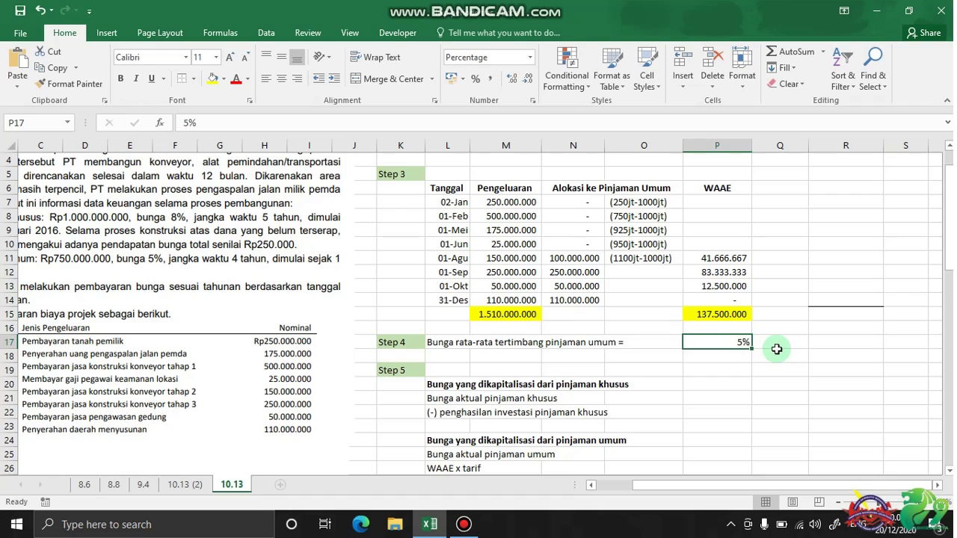
{"action": "scroll", "coordinate": [777, 346], "scroll_direction": "down", "scroll_amount": 1}
{"action": "left_click", "coordinate": [703, 349]}
{"action": "scroll", "coordinate": [309, 352], "scroll_direction": "left", "scroll_amount": 2}
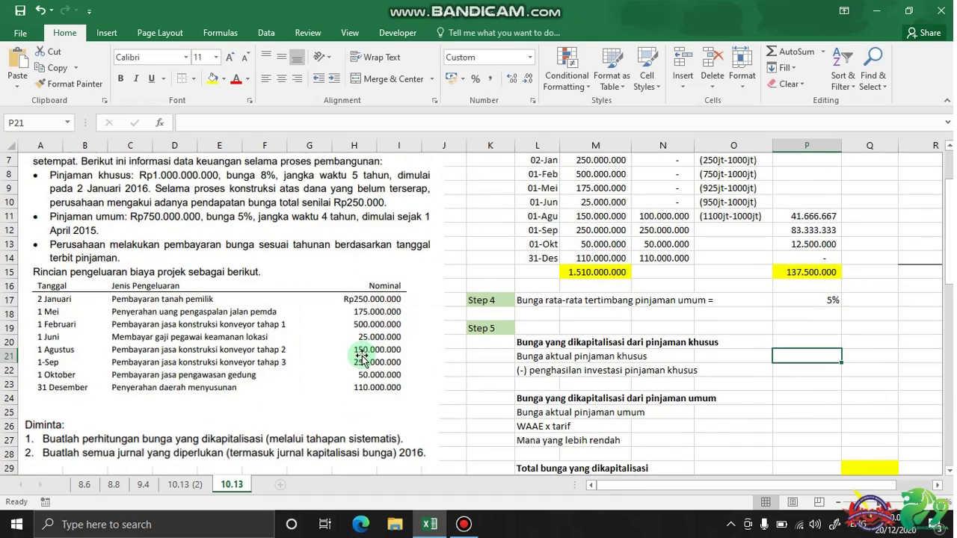
{"action": "scroll", "coordinate": [358, 355], "scroll_direction": "down", "scroll_amount": 7}
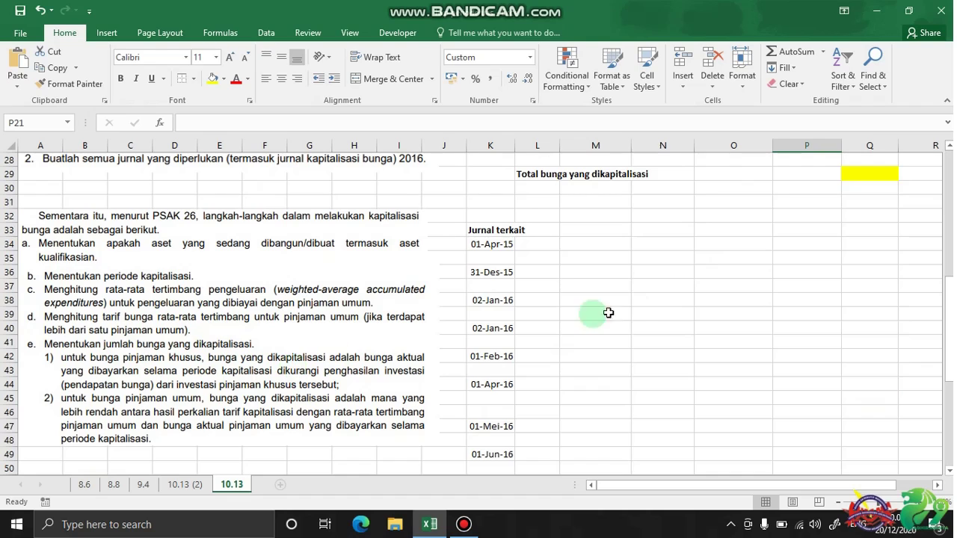
{"action": "scroll", "coordinate": [636, 303], "scroll_direction": "up", "scroll_amount": 5}
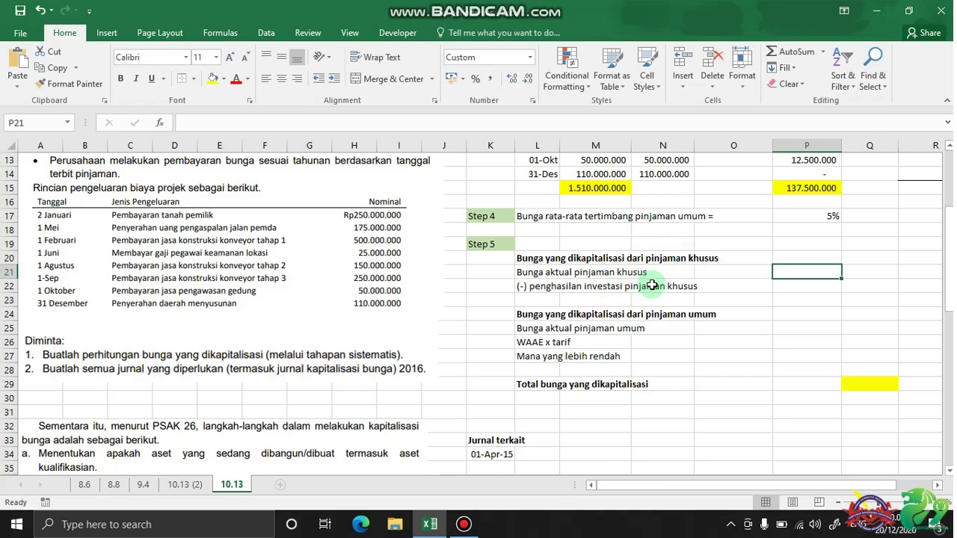
{"action": "scroll", "coordinate": [650, 287], "scroll_direction": "up", "scroll_amount": 2}
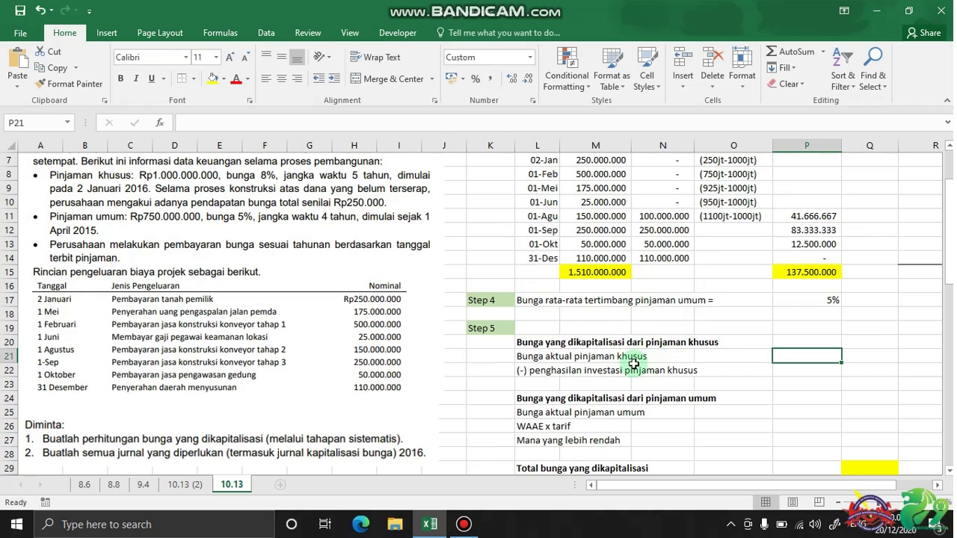
{"action": "scroll", "coordinate": [695, 321], "scroll_direction": "up", "scroll_amount": 2}
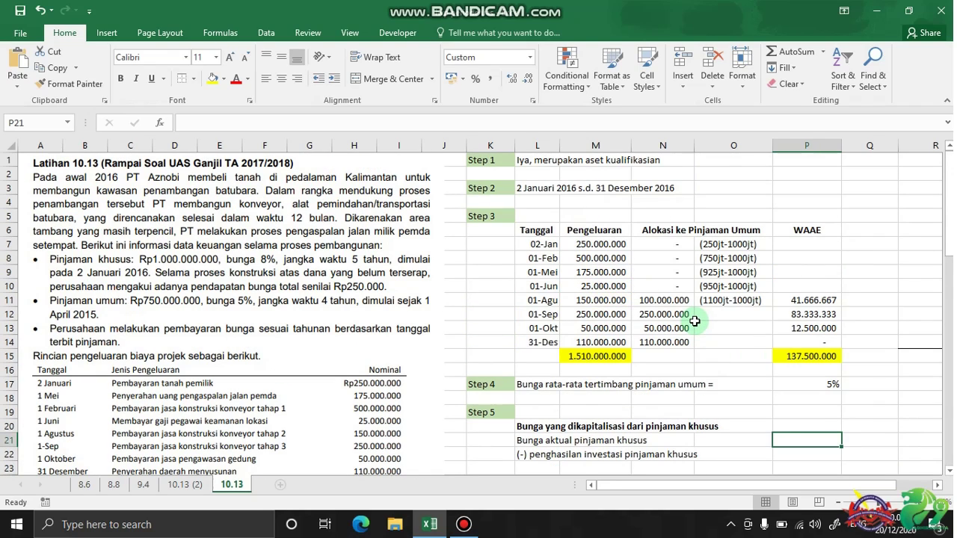
Enter the specific-loan actual interest and the -250.000 investment income deduction
{"action": "type", "text": "="}
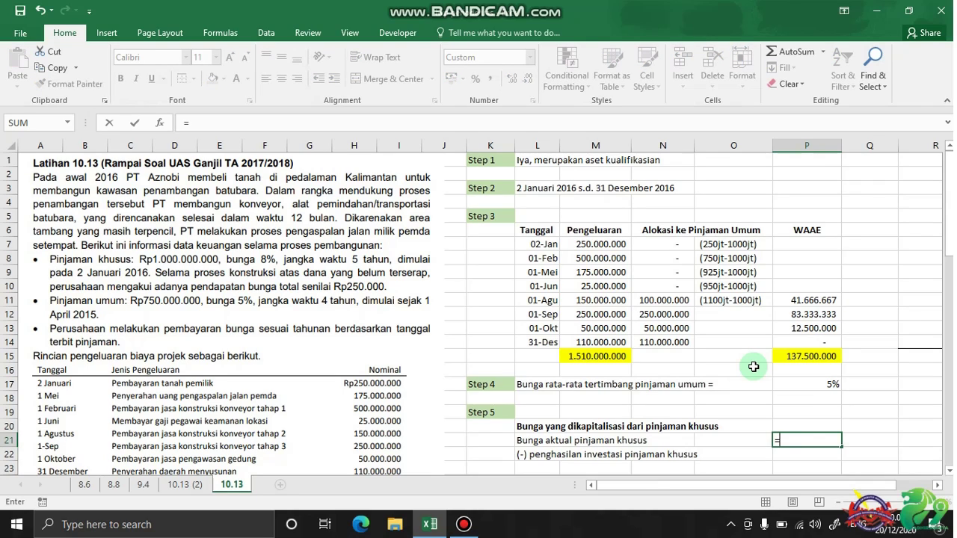
{"action": "type", "text": "8%*1000000000*12/12"}
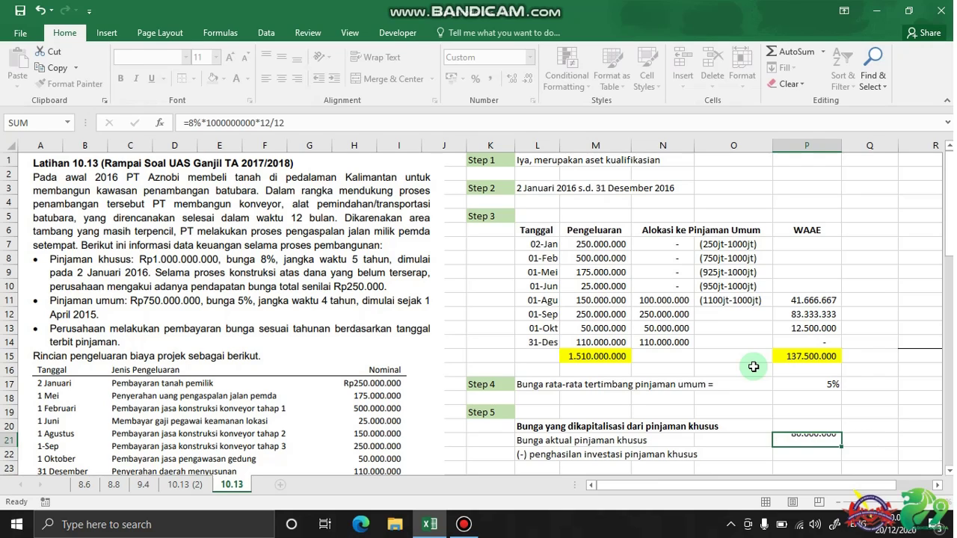
{"action": "key", "text": "Return"}
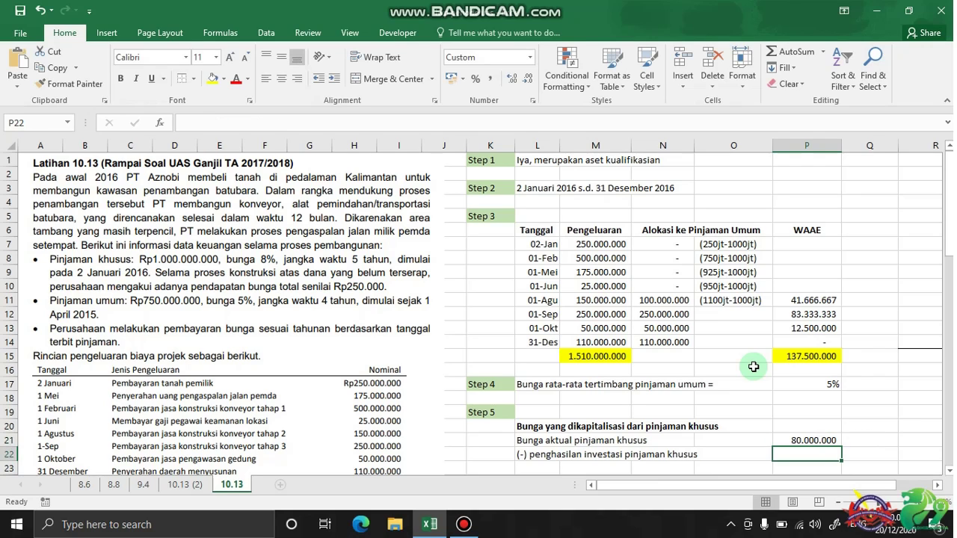
{"action": "scroll", "coordinate": [774, 371], "scroll_direction": "down", "scroll_amount": 1}
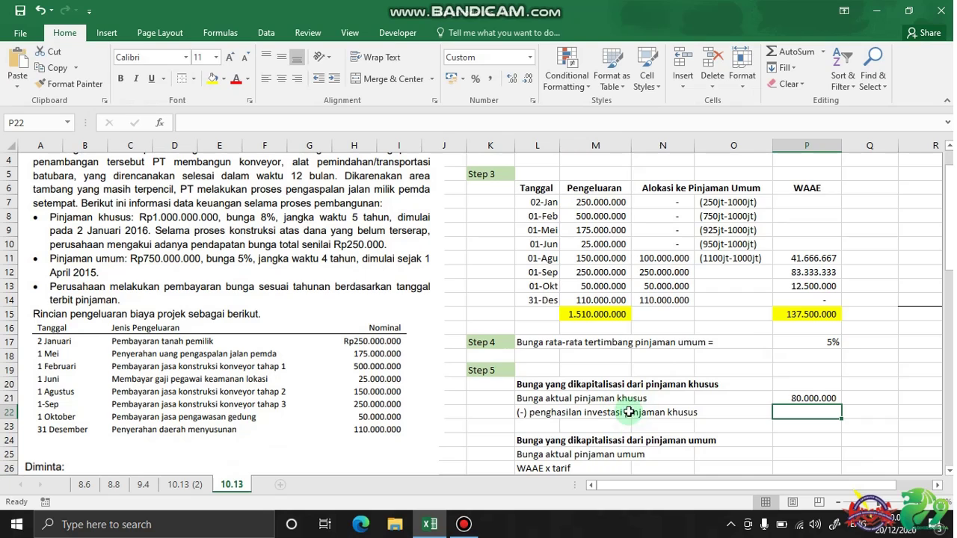
{"action": "scroll", "coordinate": [398, 370], "scroll_direction": "up", "scroll_amount": 1}
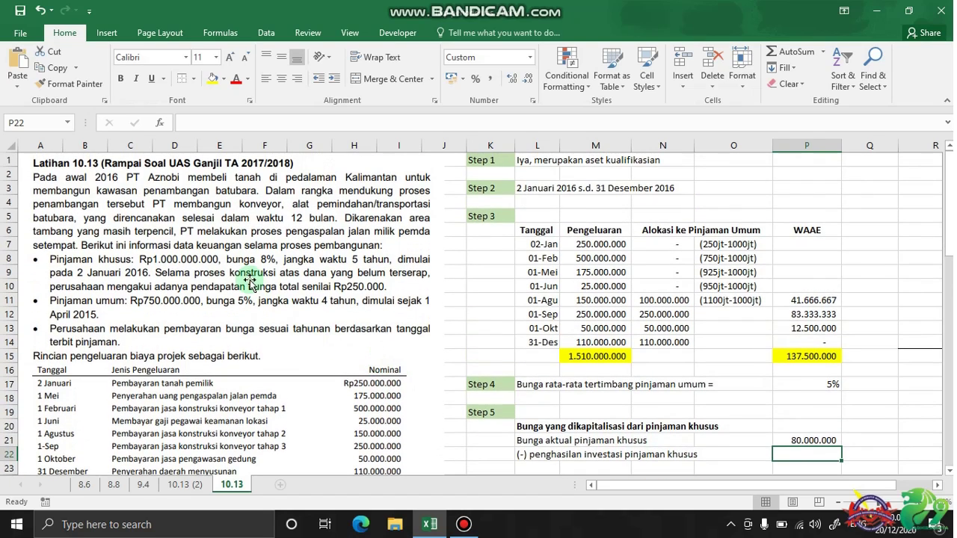
{"action": "scroll", "coordinate": [722, 385], "scroll_direction": "down", "scroll_amount": 1}
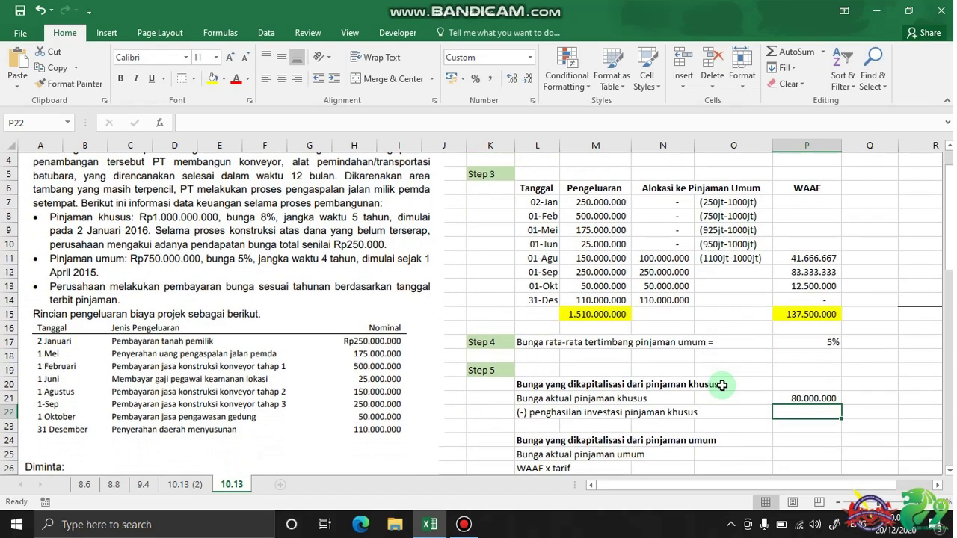
{"action": "type", "text": "- 2"}
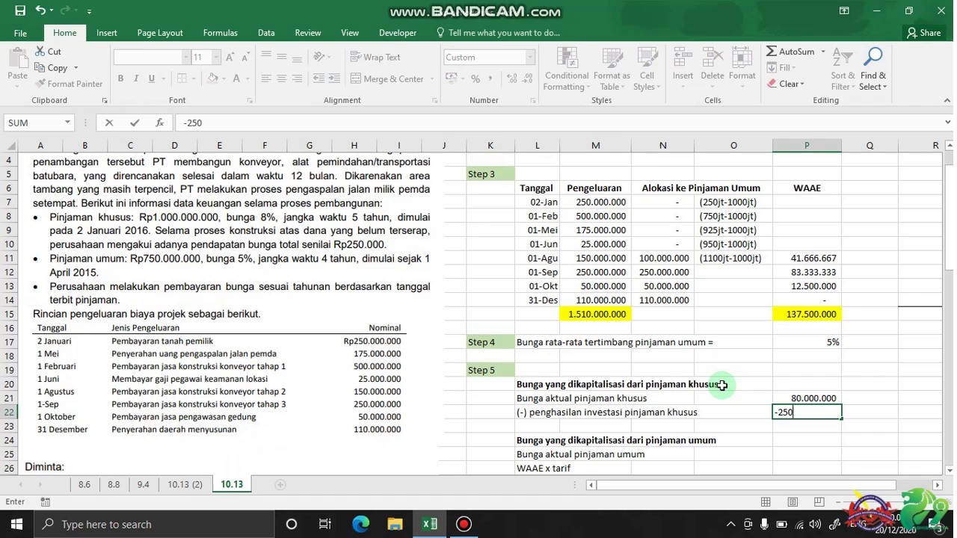
{"action": "type", "text": "50.000"}
{"action": "key", "text": "Return"}
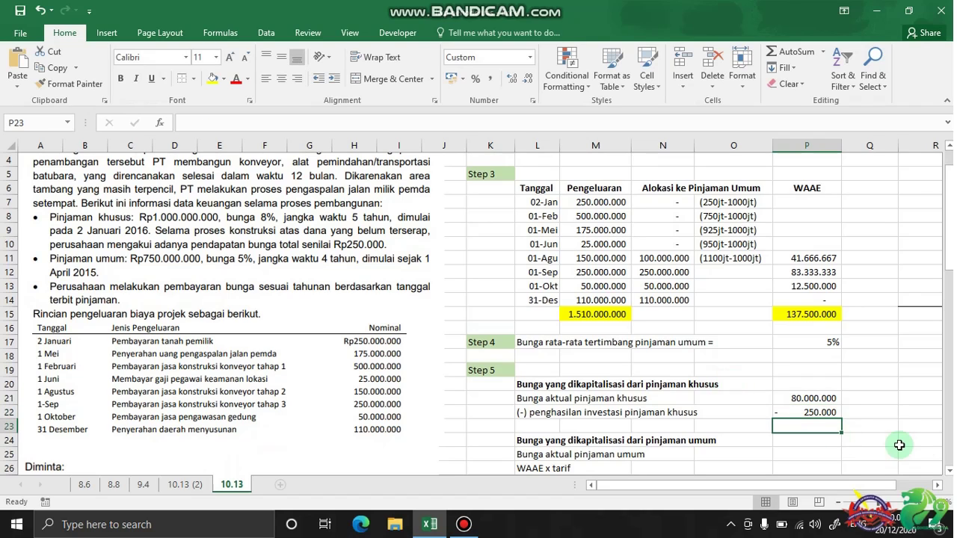
Subtotal the specific loan in Q23 with =SUM(P21:P22), giving 79.750.000
{"action": "left_click", "coordinate": [875, 426]}
{"action": "scroll", "coordinate": [880, 377], "scroll_direction": "down", "scroll_amount": 1}
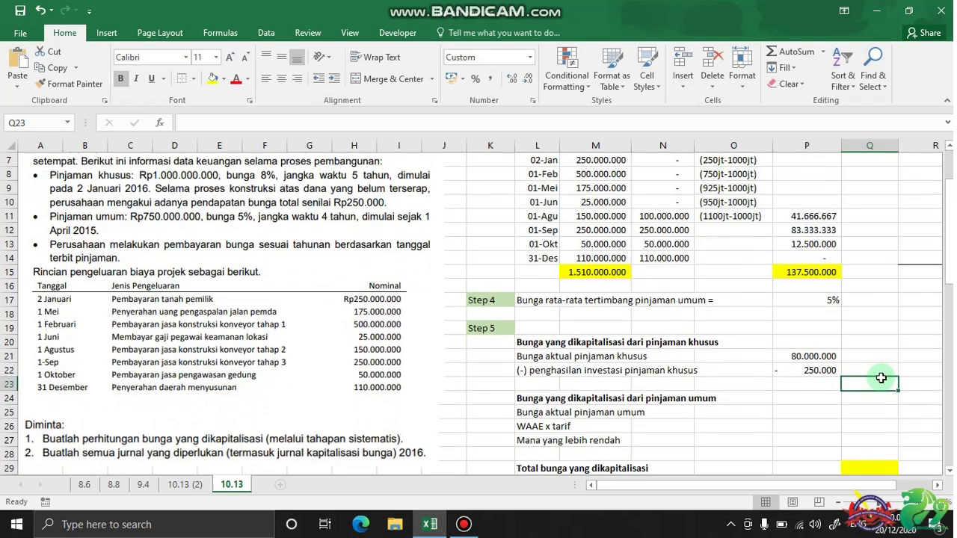
{"action": "type", "text": "="}
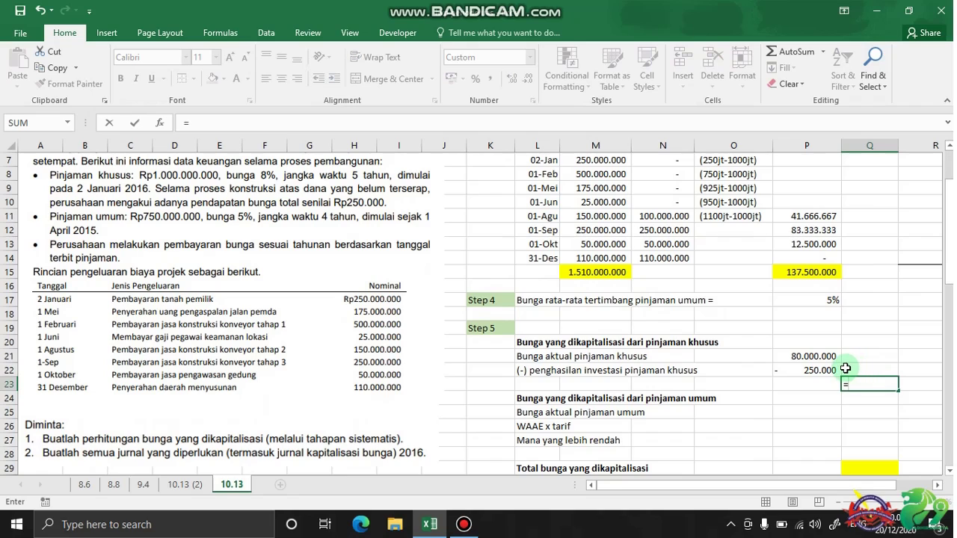
{"action": "type", "text": "sum"}
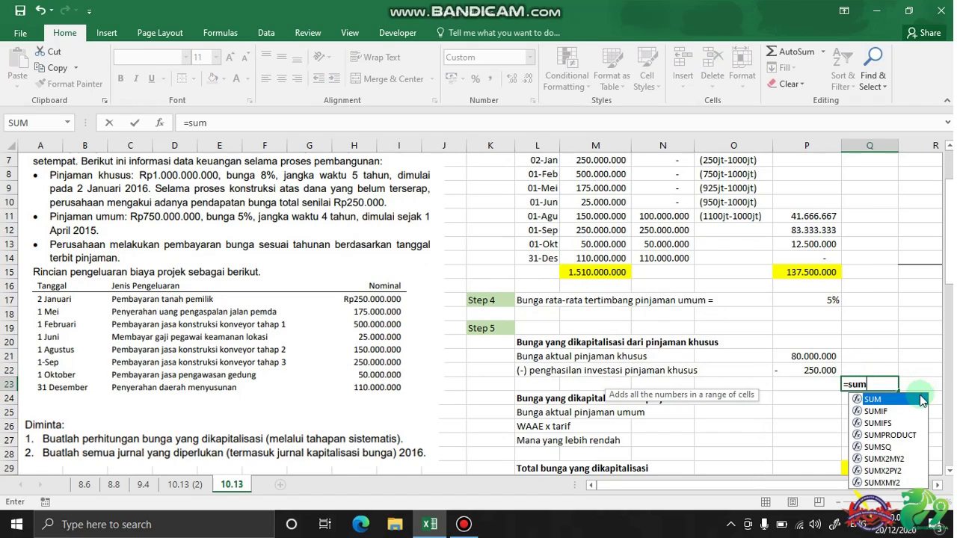
{"action": "key", "text": "Tab"}
{"action": "left_click_drag", "start_coordinate": [820, 356], "coordinate": [822, 370]}
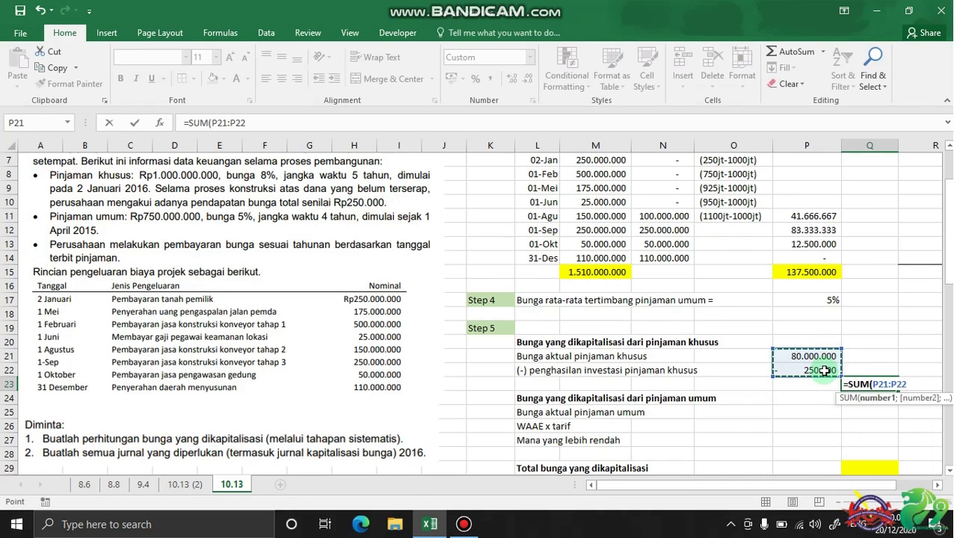
{"action": "key", "text": "Return"}
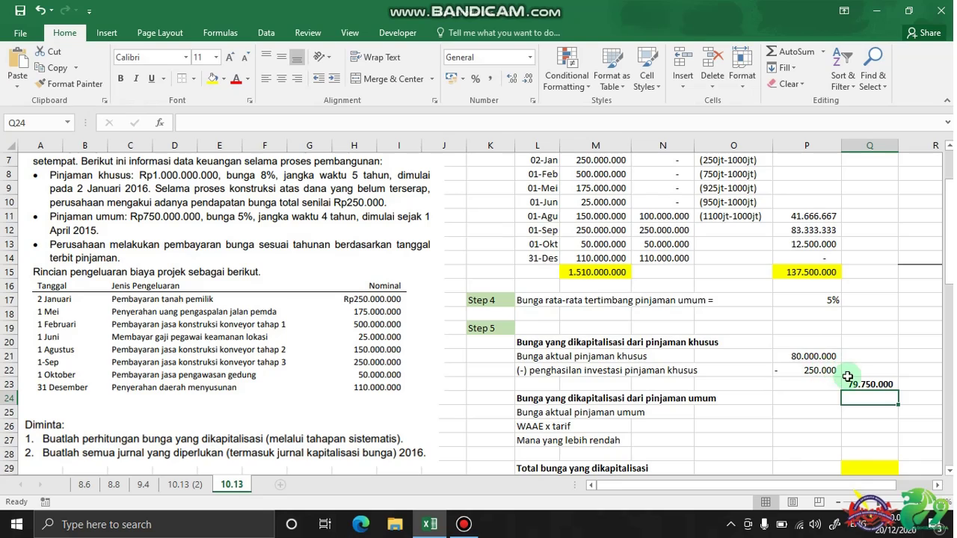
{"action": "scroll", "coordinate": [850, 379], "scroll_direction": "down", "scroll_amount": 1}
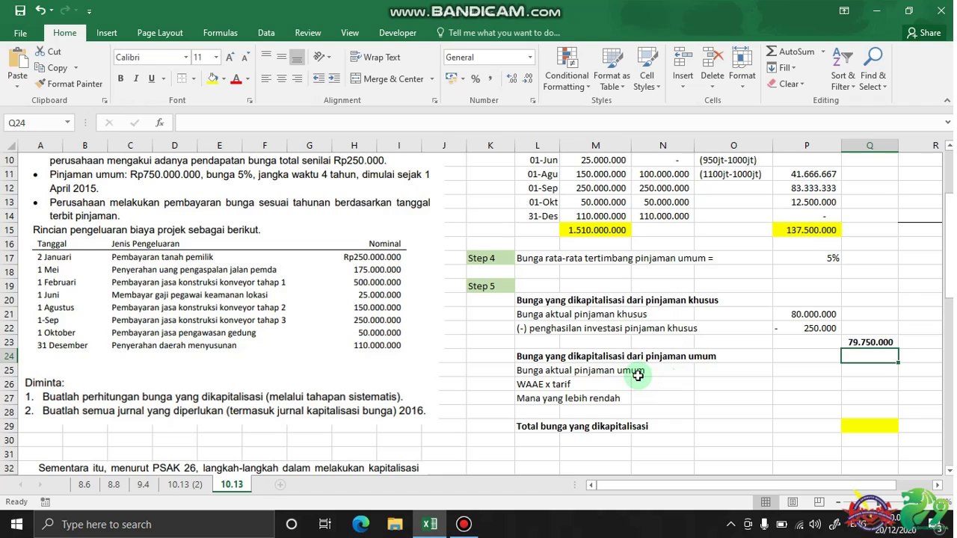
Enter the 37.500.000 general-loan actual interest in P25
{"action": "left_click", "coordinate": [806, 376]}
{"action": "type", "text": "="}
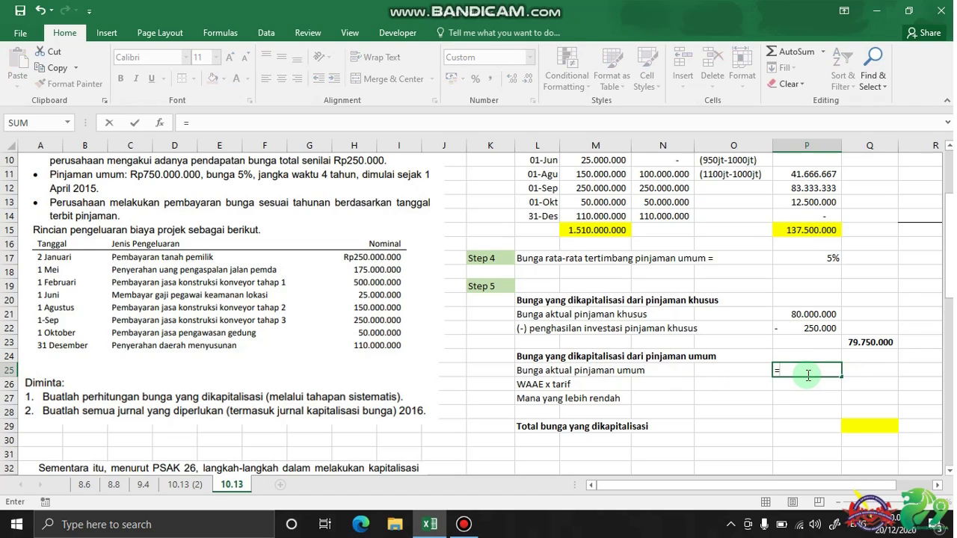
{"action": "scroll", "coordinate": [606, 361], "scroll_direction": "up", "scroll_amount": 1}
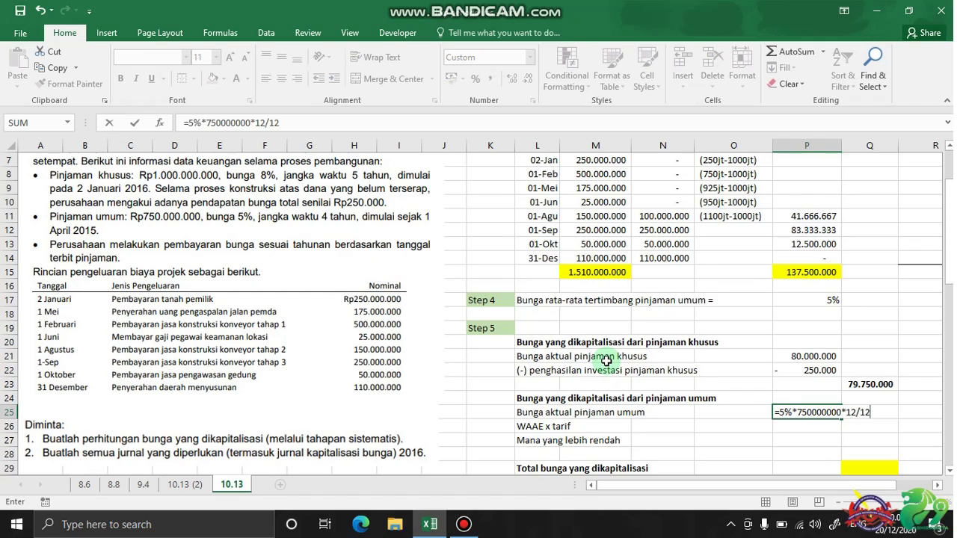
{"action": "key", "text": "Return"}
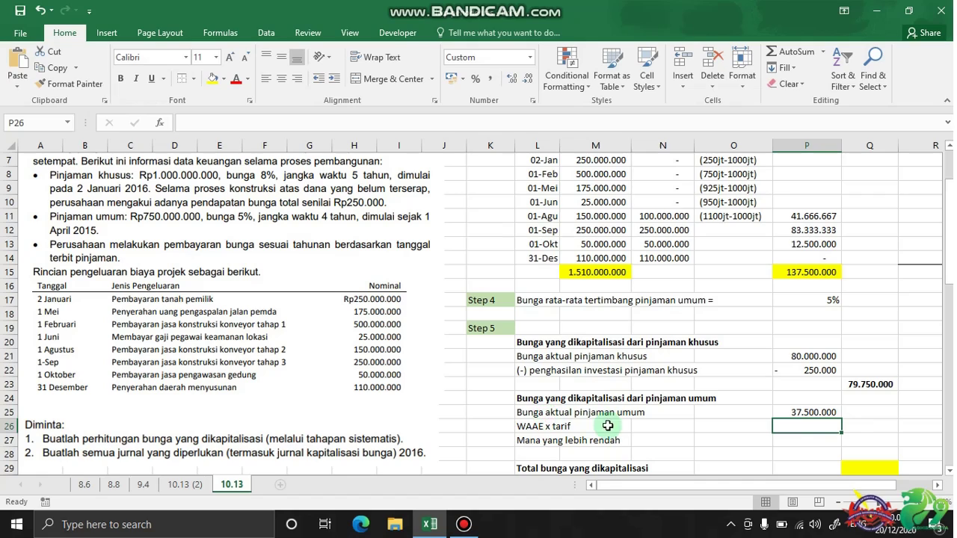
Multiply the weighted average rate by the 137.500.000 WAAE total in P26
{"action": "type", "text": "="}
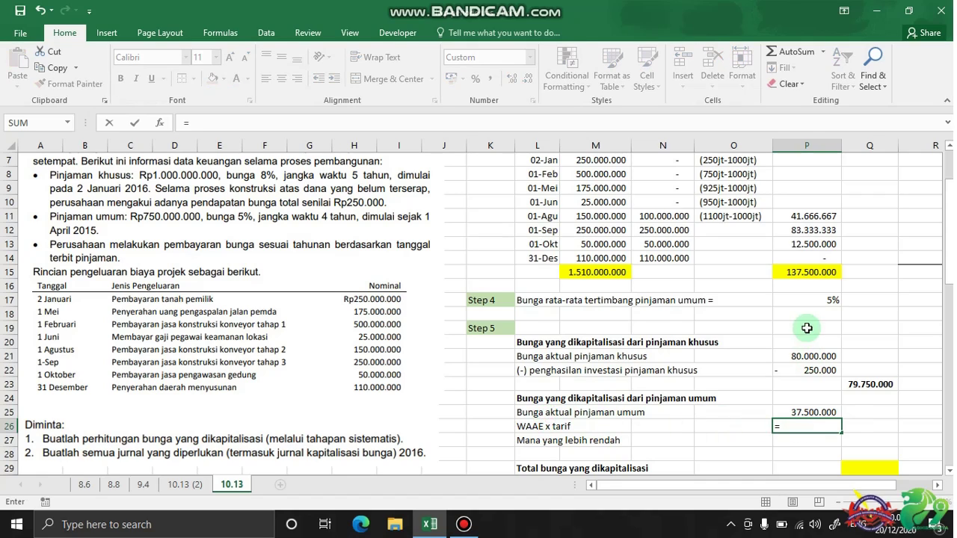
{"action": "left_click", "coordinate": [812, 306]}
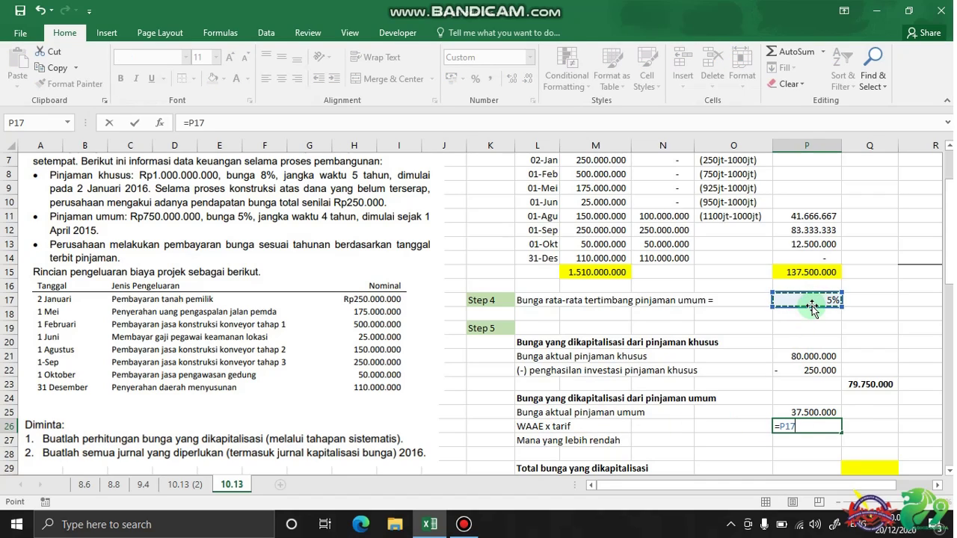
{"action": "type", "text": "*"}
{"action": "left_click", "coordinate": [814, 273]}
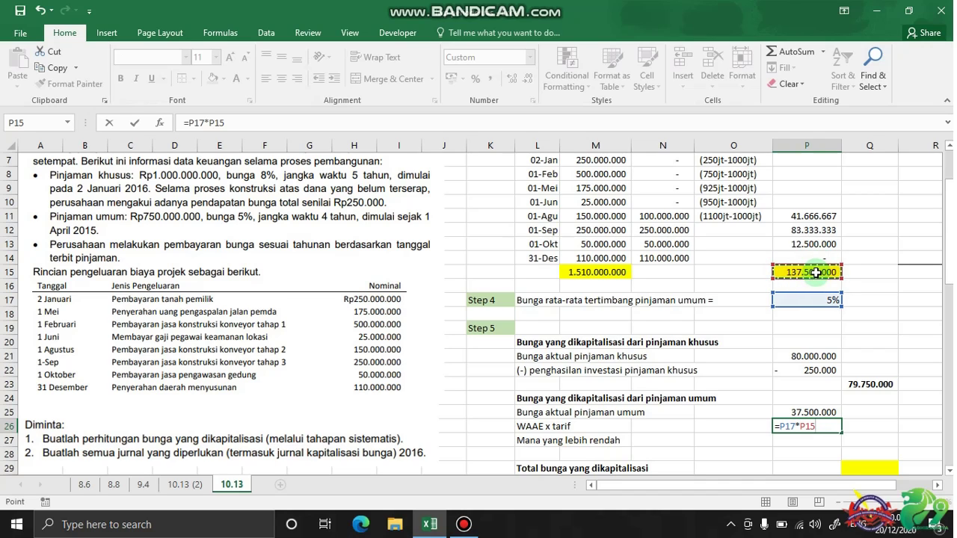
{"action": "key", "text": "Return"}
Take the lower amount, 6.875.000, into Q27 with =P26
{"action": "scroll", "coordinate": [846, 310], "scroll_direction": "down", "scroll_amount": 1}
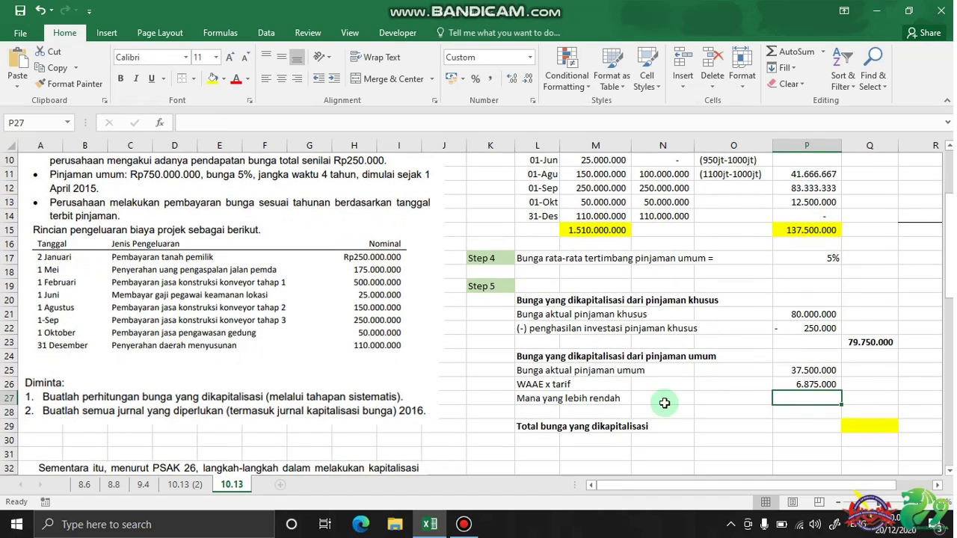
{"action": "left_click", "coordinate": [859, 400]}
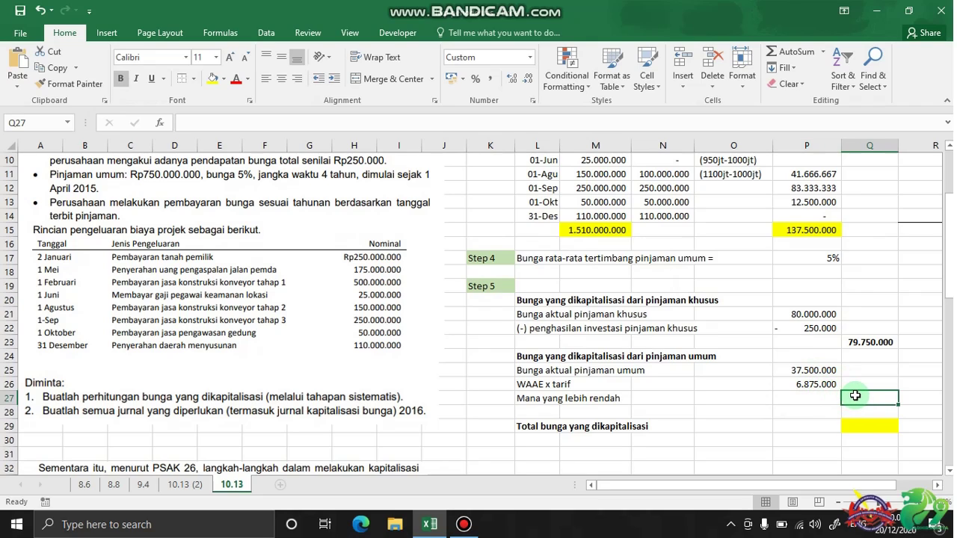
{"action": "type", "text": "="}
{"action": "left_click", "coordinate": [828, 387]}
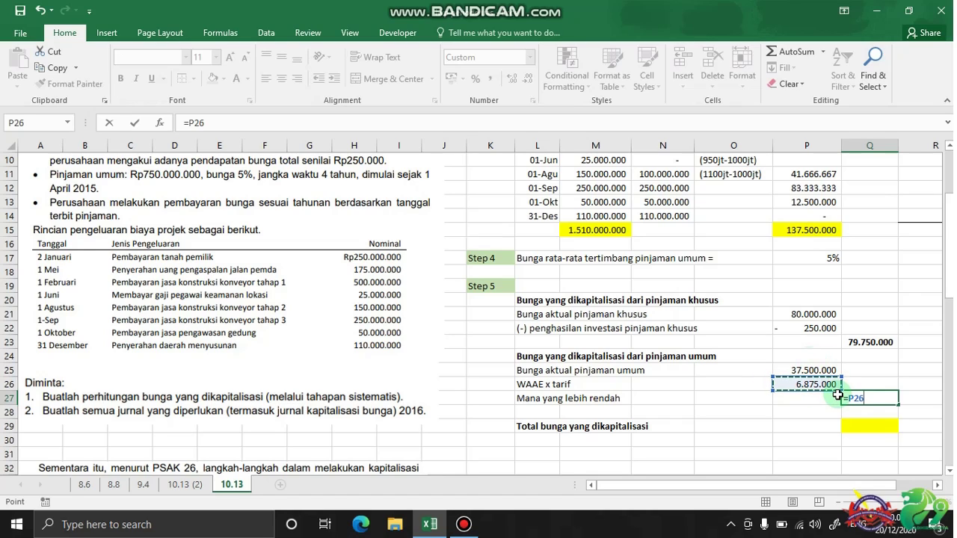
{"action": "key", "text": "Return"}
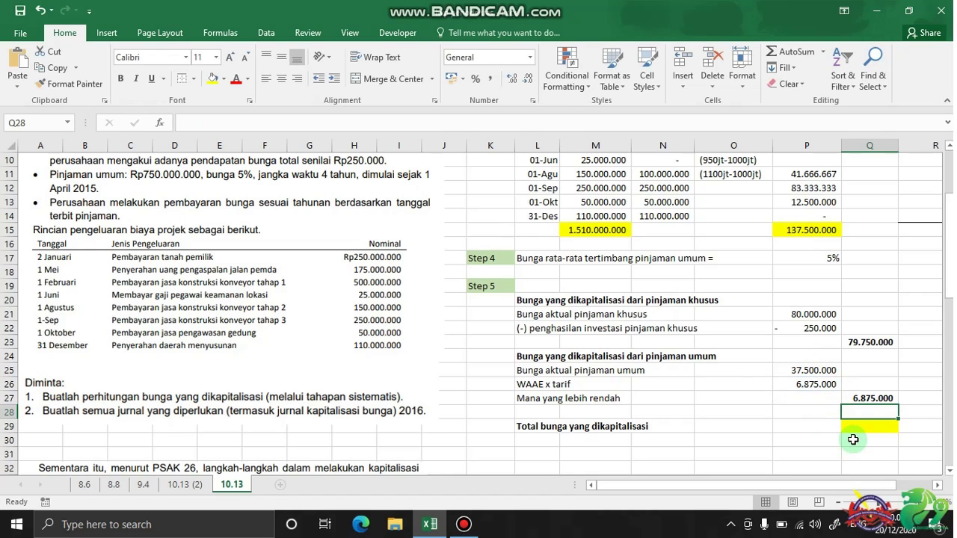
Total capitalized interest as =Q23+Q27, giving 86.625.000 in the yellow cell
{"action": "left_click", "coordinate": [861, 426]}
{"action": "type", "text": "=su"}
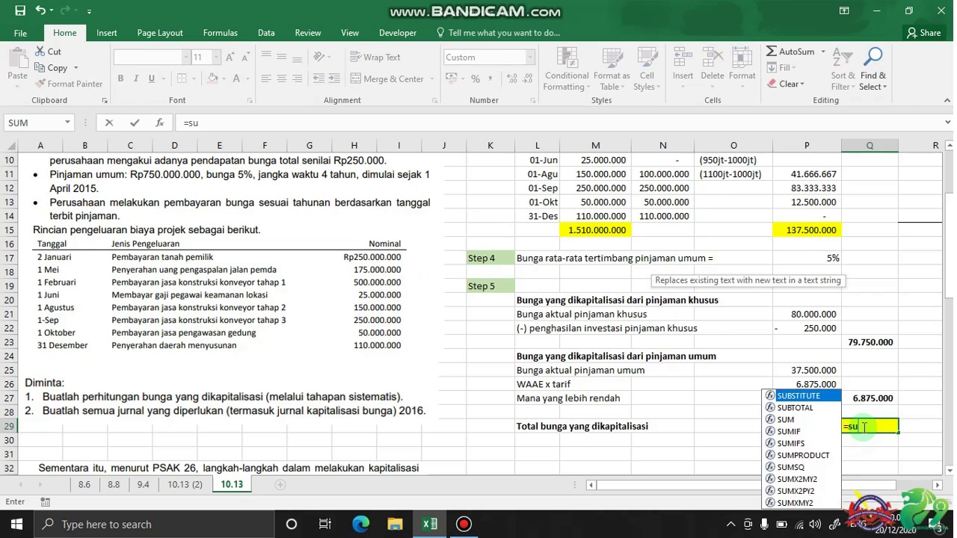
{"action": "key", "text": "BackSpace"}
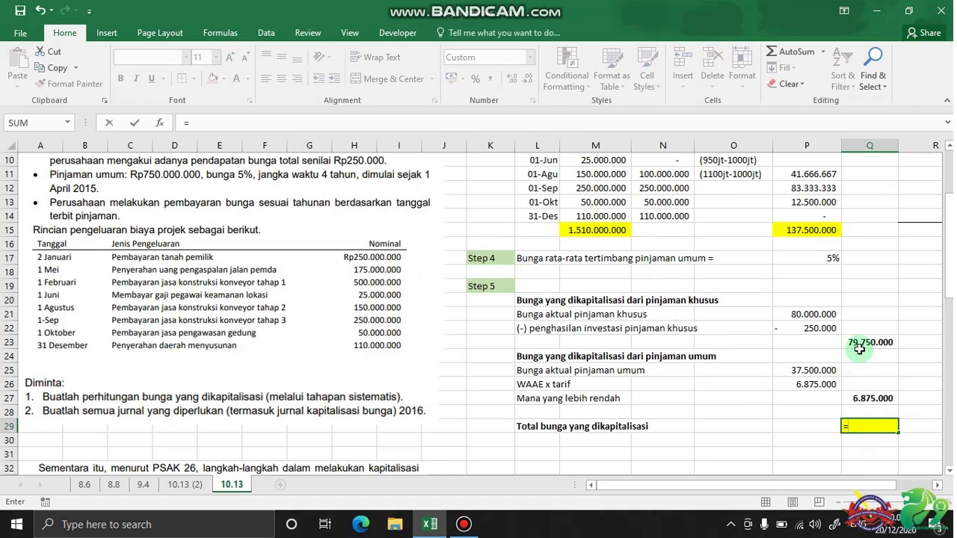
{"action": "left_click", "coordinate": [859, 343]}
{"action": "type", "text": "+"}
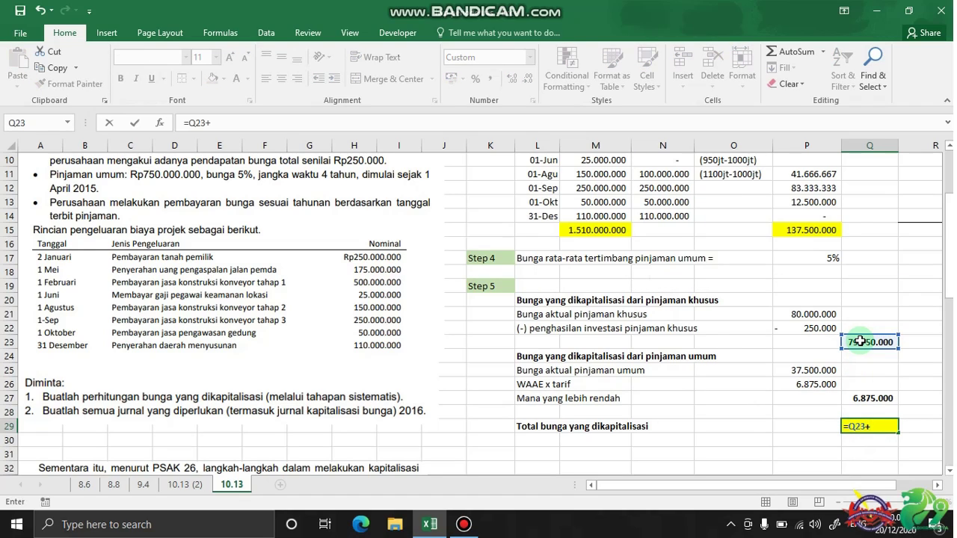
{"action": "left_click", "coordinate": [872, 399]}
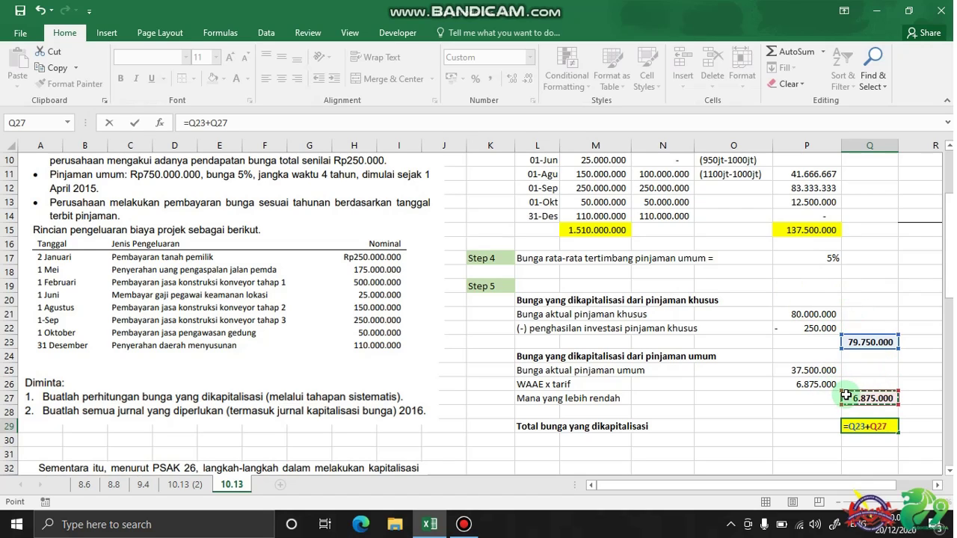
{"action": "key", "text": "Return"}
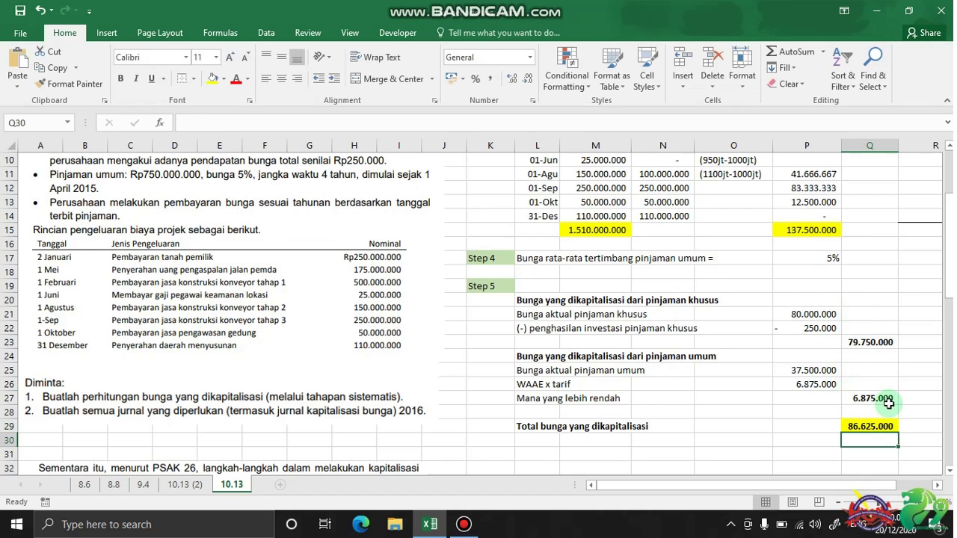
{"action": "scroll", "coordinate": [874, 418], "scroll_direction": "down", "scroll_amount": 1}
{"action": "left_click", "coordinate": [866, 385]}
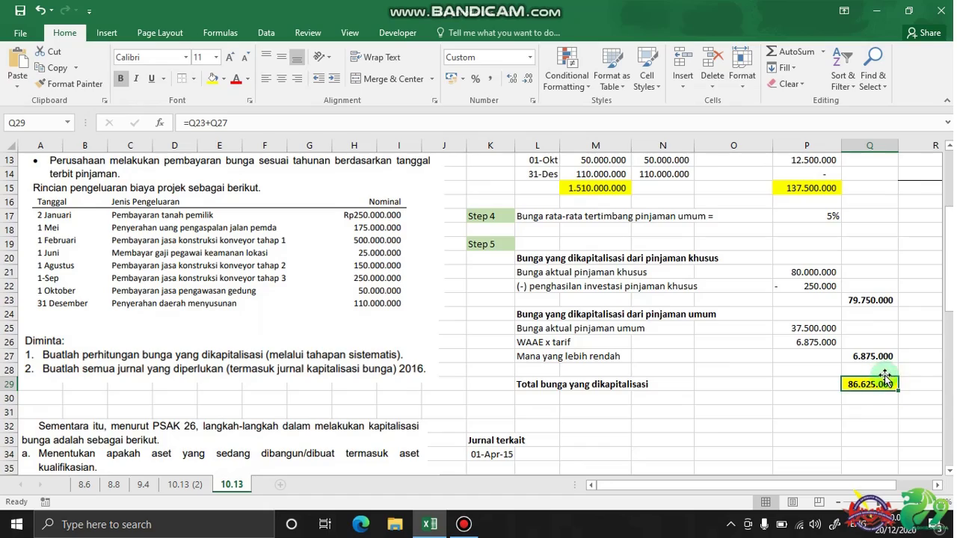